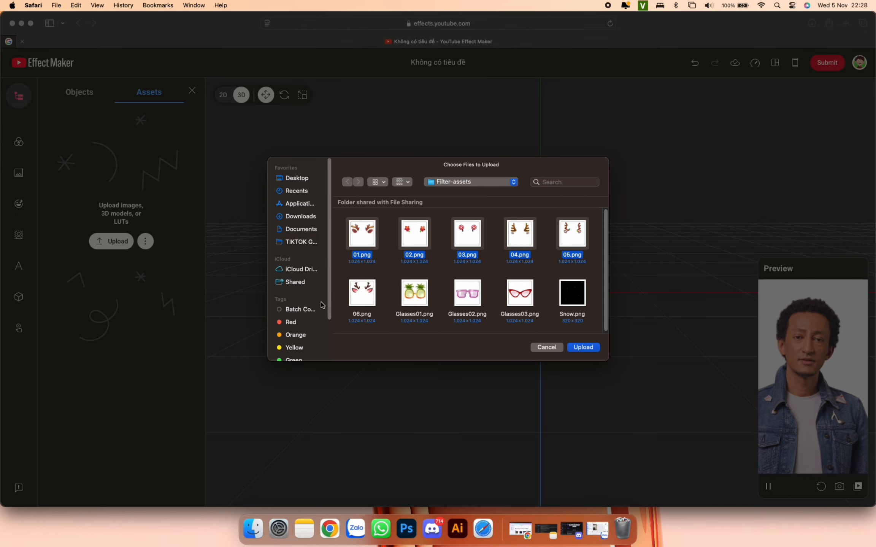
Try to upload the selected numbered PNG images from the Filter-assets folder.
left_click(587, 348)
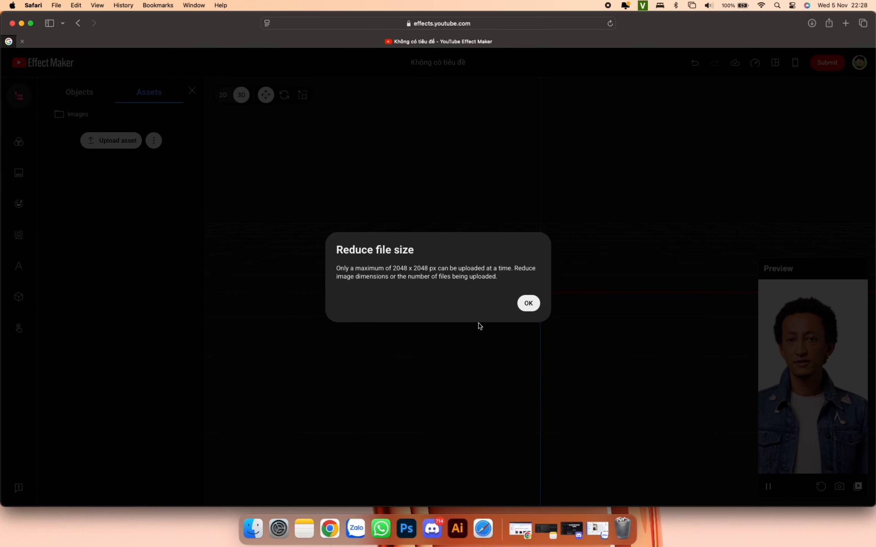
left_click(528, 303)
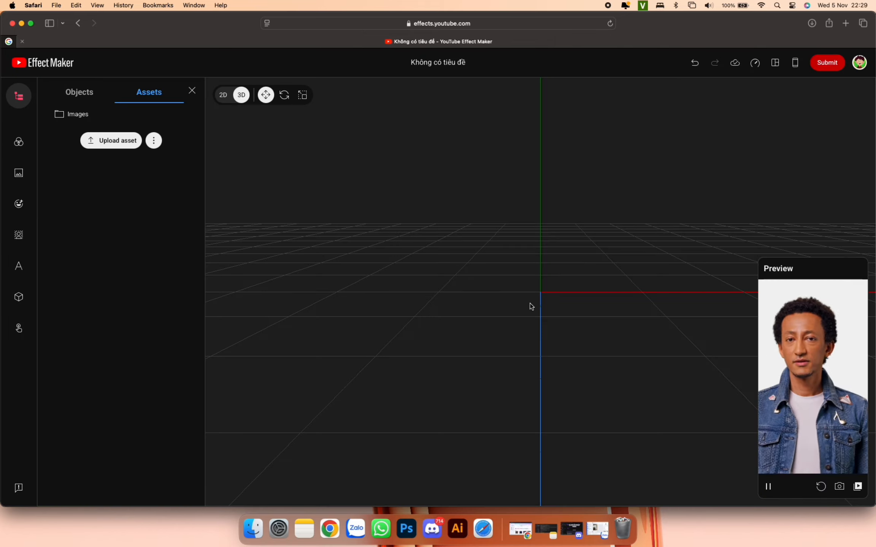
Calculate 2048/6 in the browser to find the largest allowed size for each of six frames.
left_click(434, 22)
type("2")
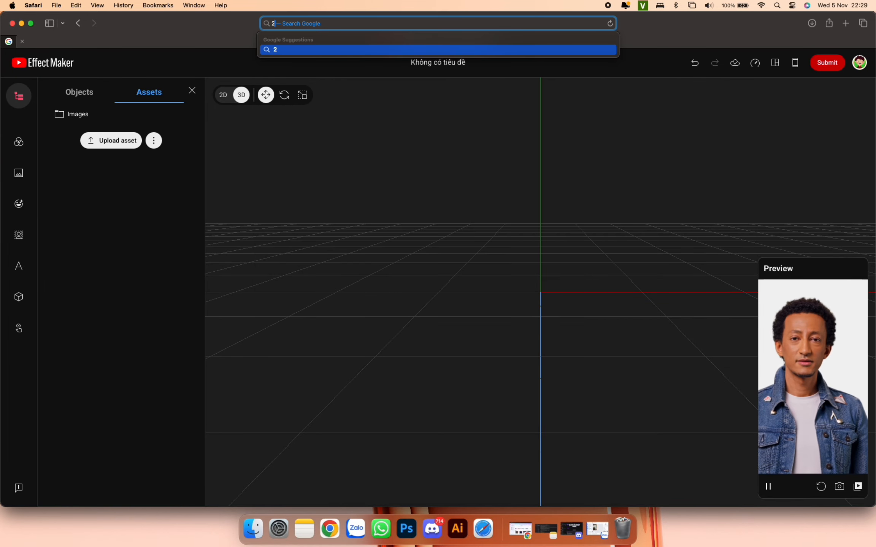
type("048/6")
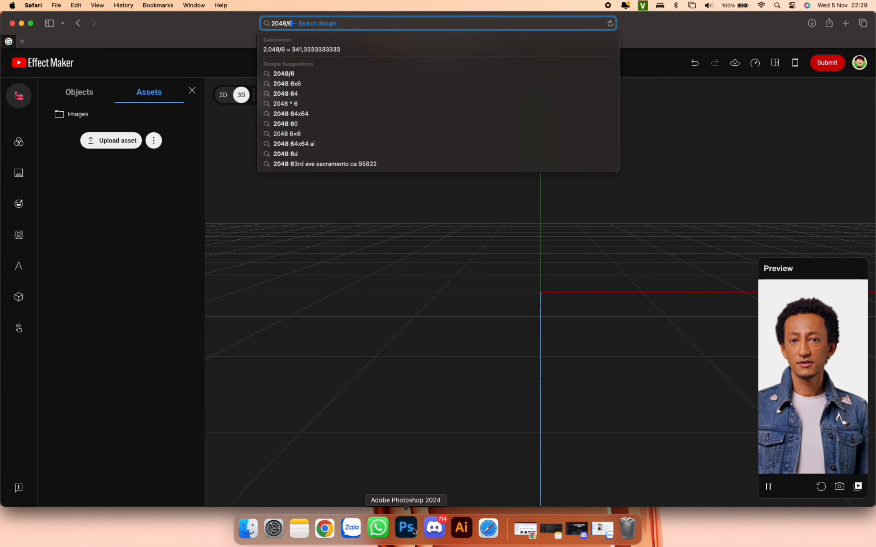
Switch to Finder and open 01.png to 06.png and Glasses01.png to Glasses03.png from Filter-assets in Photoshop.
left_click(253, 529)
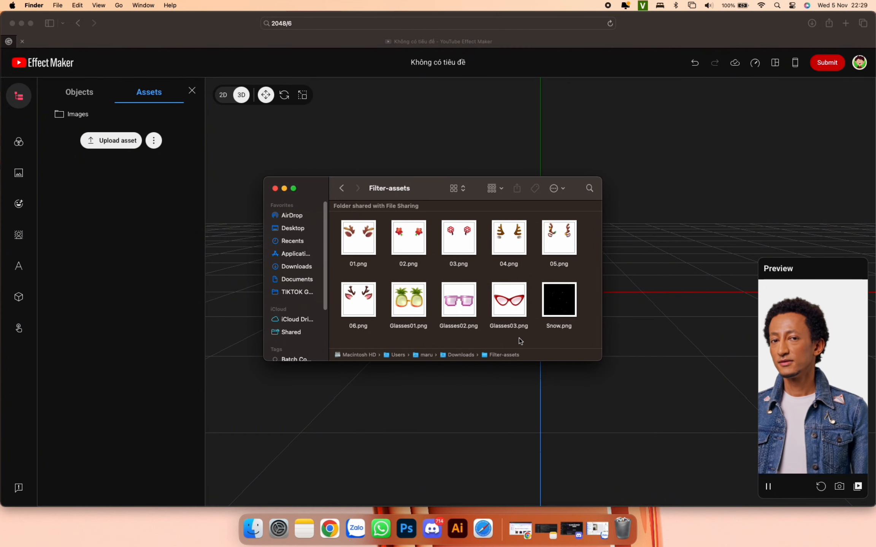
left_click_drag(565, 254, 342, 261)
left_click_drag(516, 339, 361, 297)
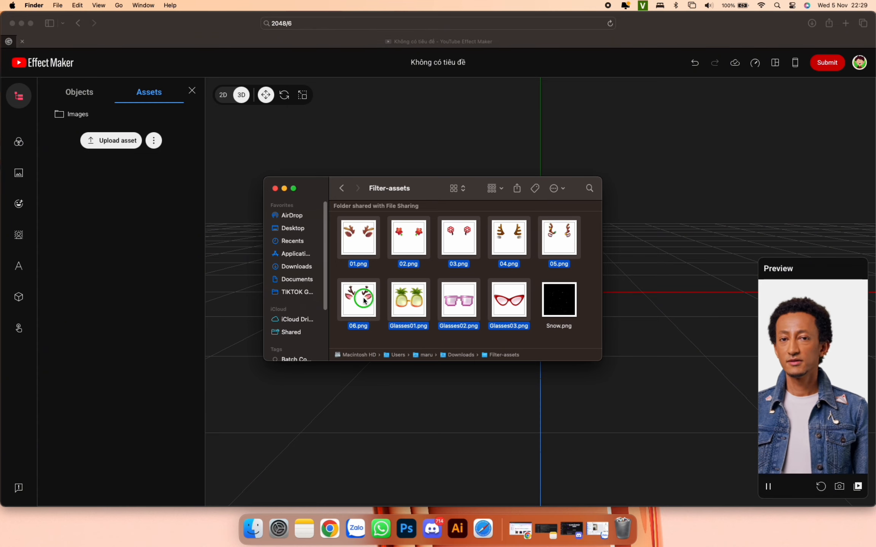
right_click(363, 293)
left_click(521, 346)
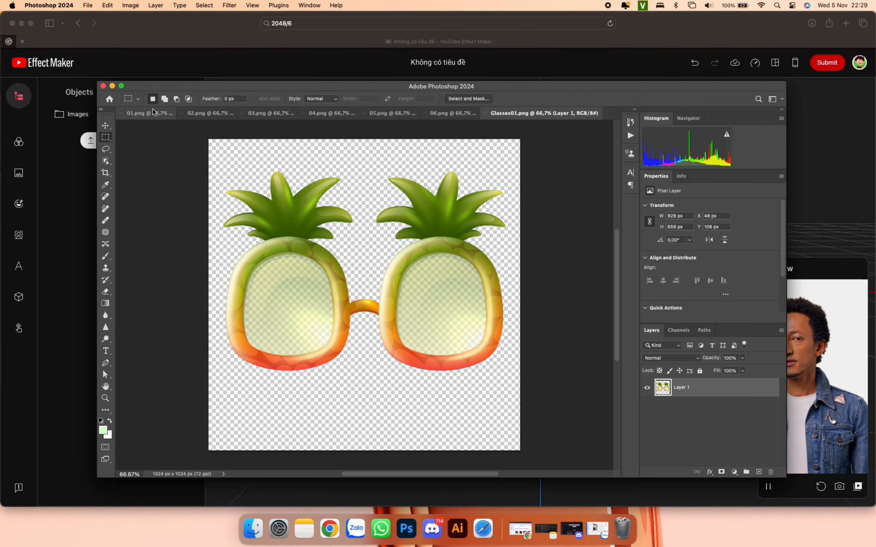
Resize Glasses01.png to 320 × 320 pixels and Glasses02.png to 330 × 330 pixels.
double_click(233, 87)
left_click(131, 6)
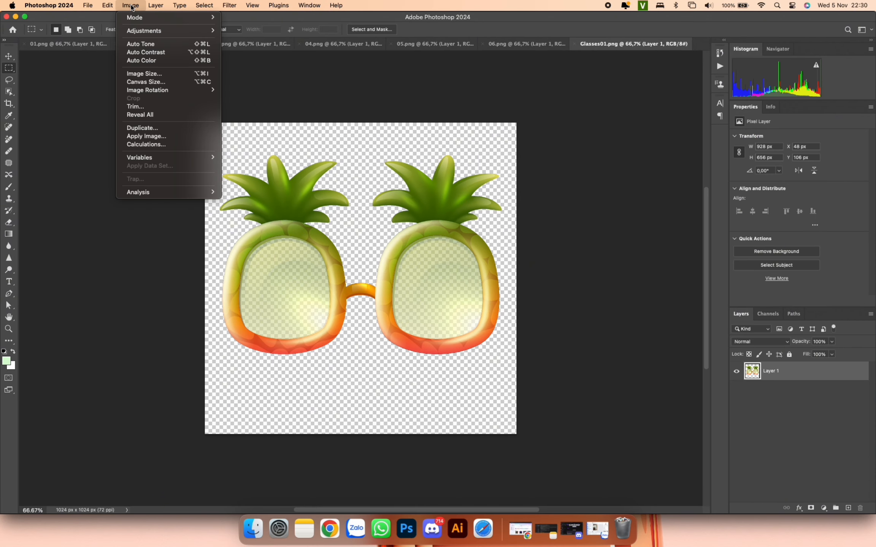
left_click(193, 78)
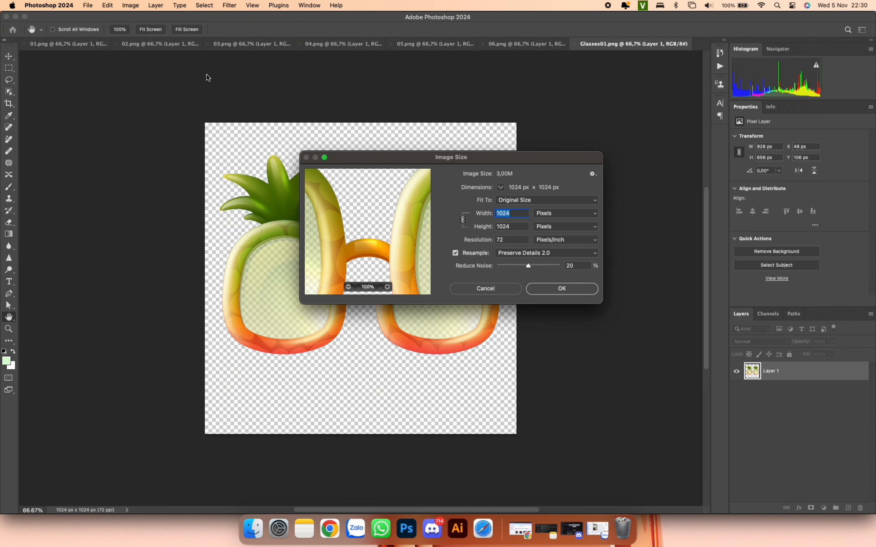
type("320")
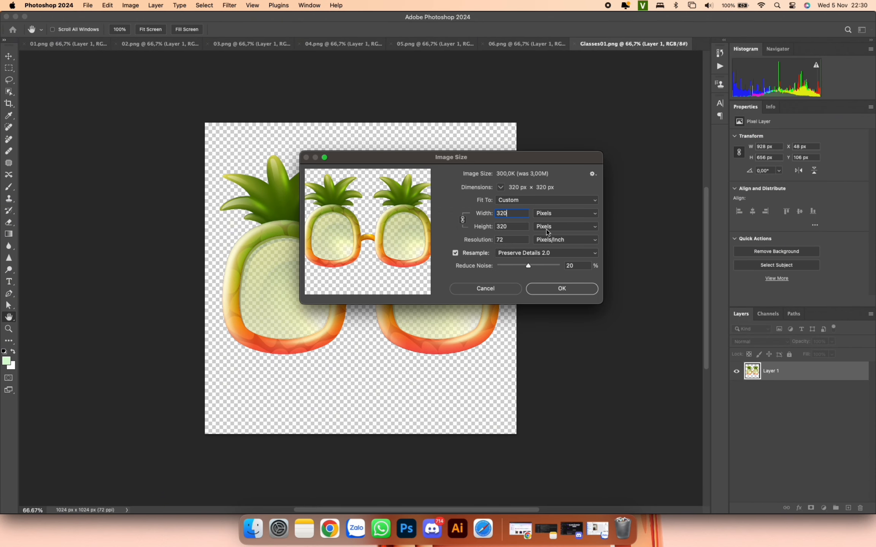
left_click(562, 289)
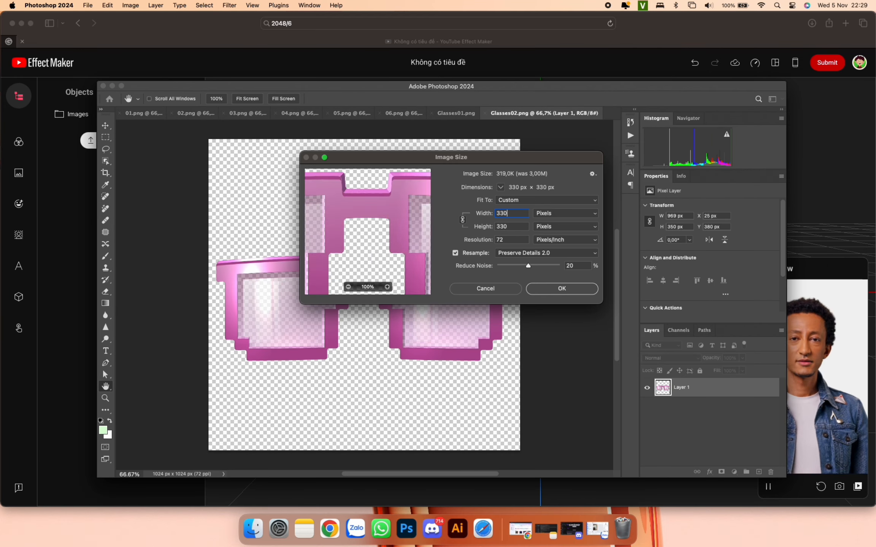
key("Return")
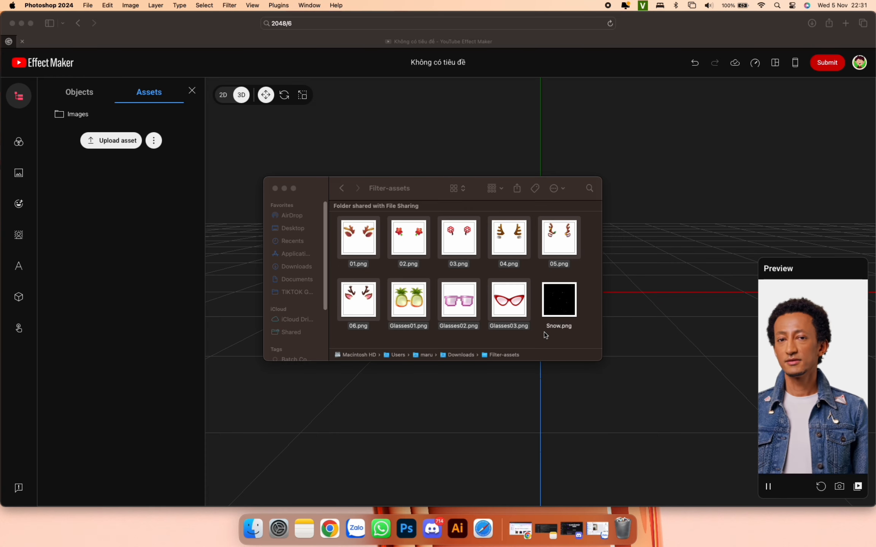
Check the pixel dimensions of Glasses03.png in Finder's file information.
left_click(509, 303)
key("super+i")
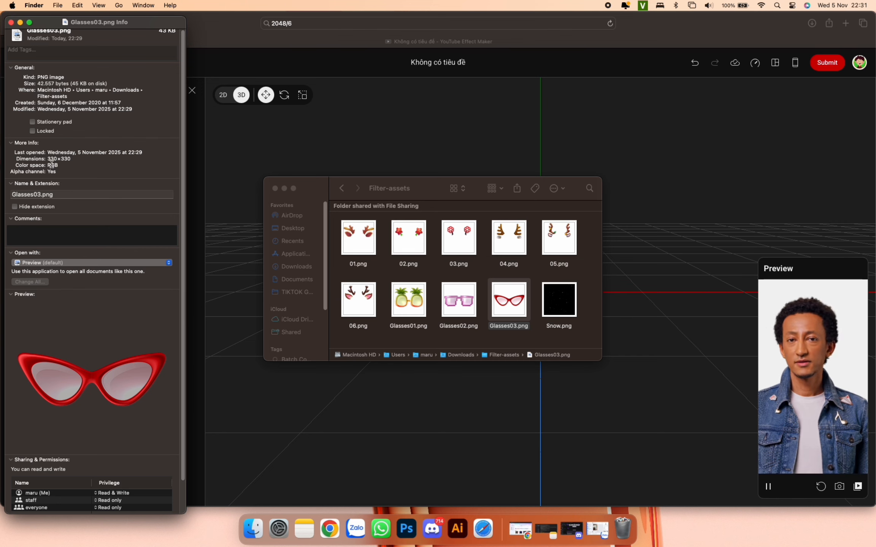
left_click(10, 22)
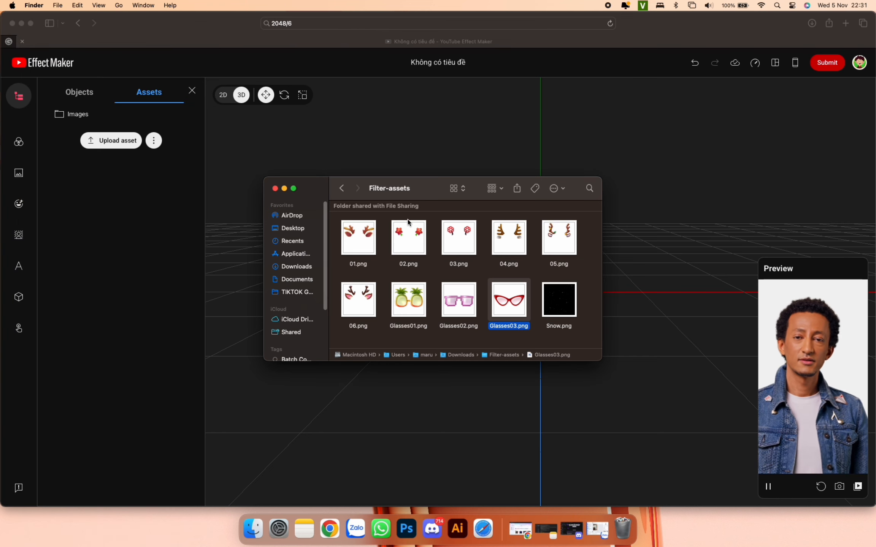
Switch back to Effect Maker, upload 01.png to 06.png as an image sequence, and preview each of its frames.
left_click(163, 185)
left_click(153, 144)
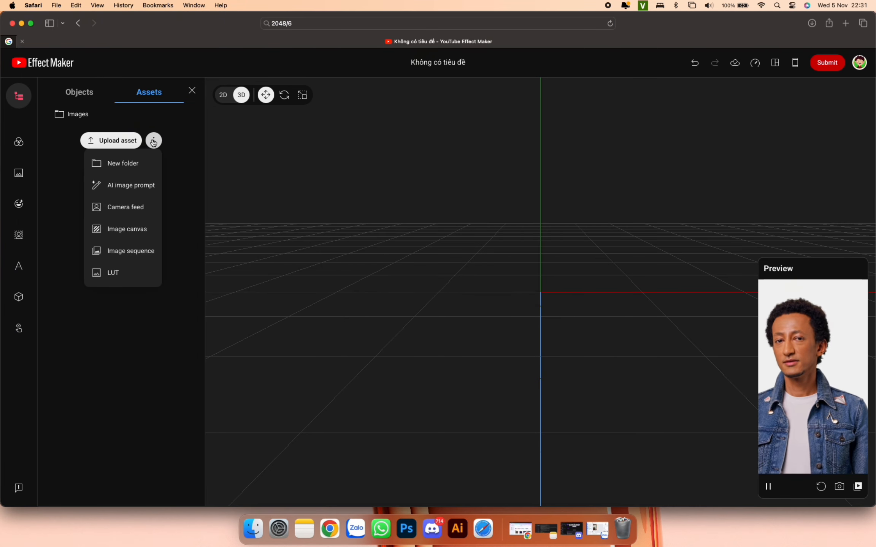
left_click(161, 258)
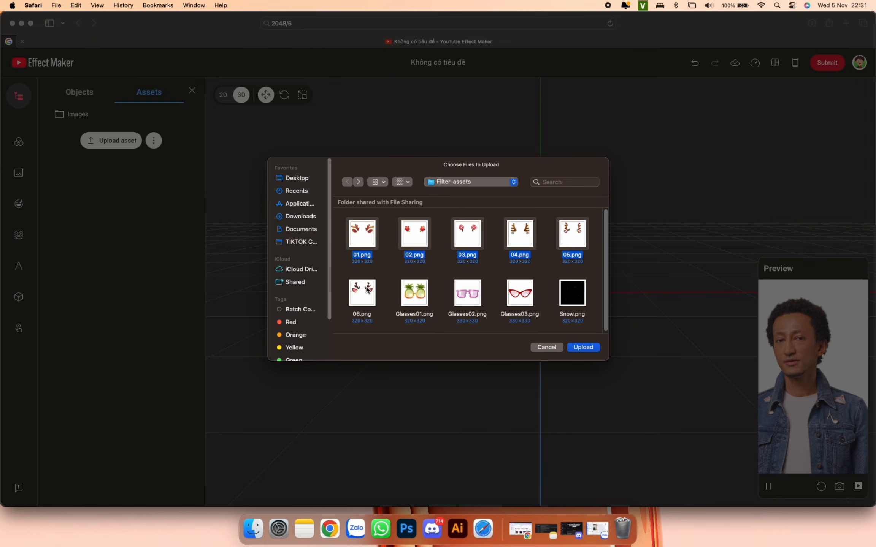
left_click(583, 347)
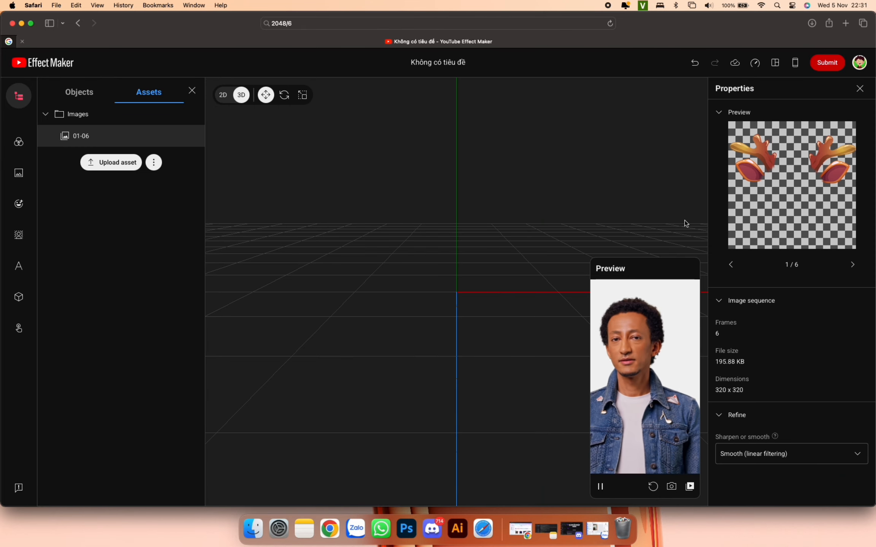
left_click(852, 266)
left_click(852, 265)
left_click(852, 266)
left_click(852, 265)
left_click(852, 266)
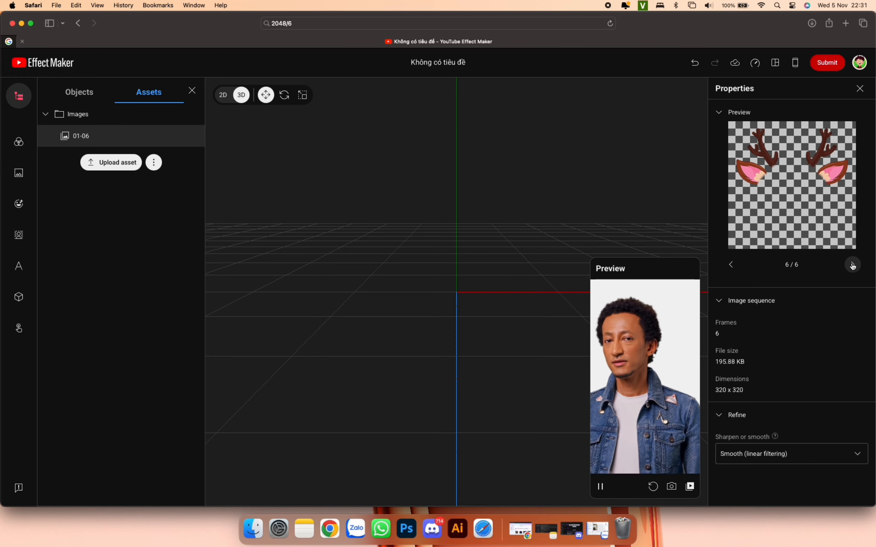
Rename the uploaded 01-06 image sequence asset as ear-seq.
right_click(80, 137)
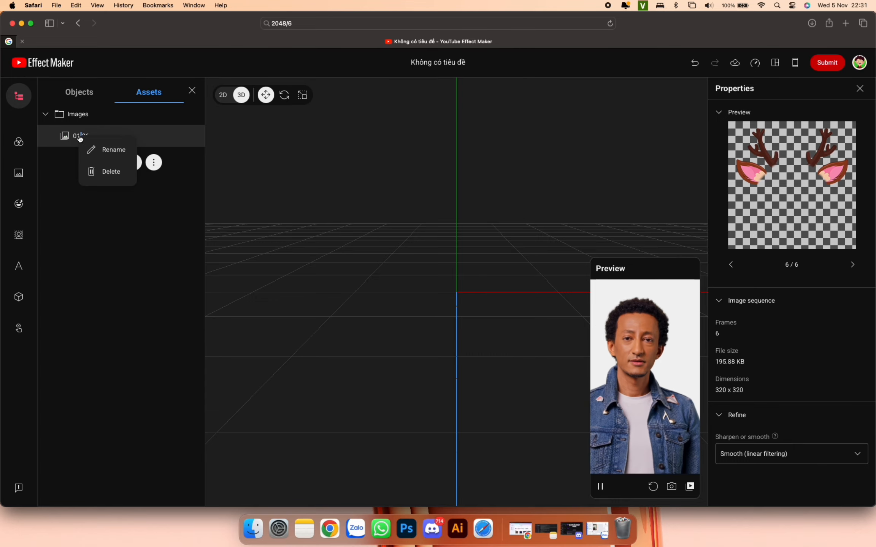
left_click(90, 149)
key("BackSpace")
type("ear")
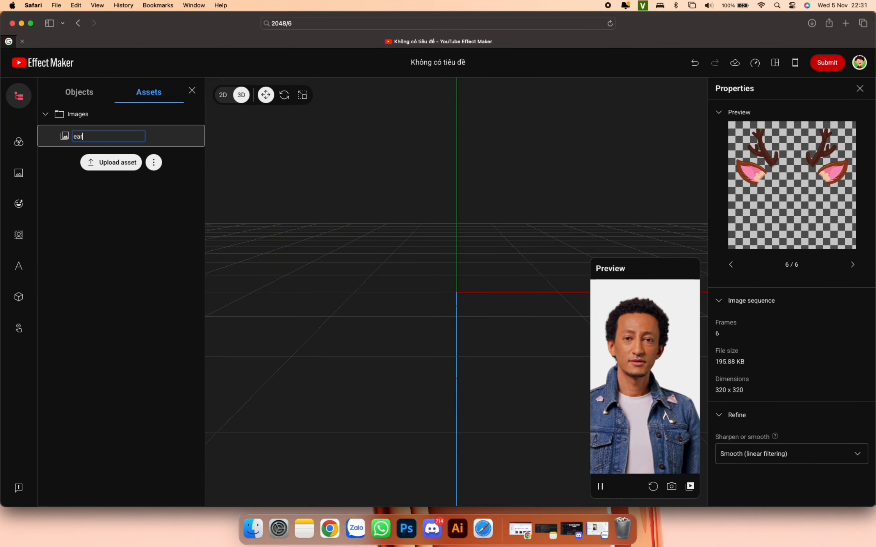
type("-s")
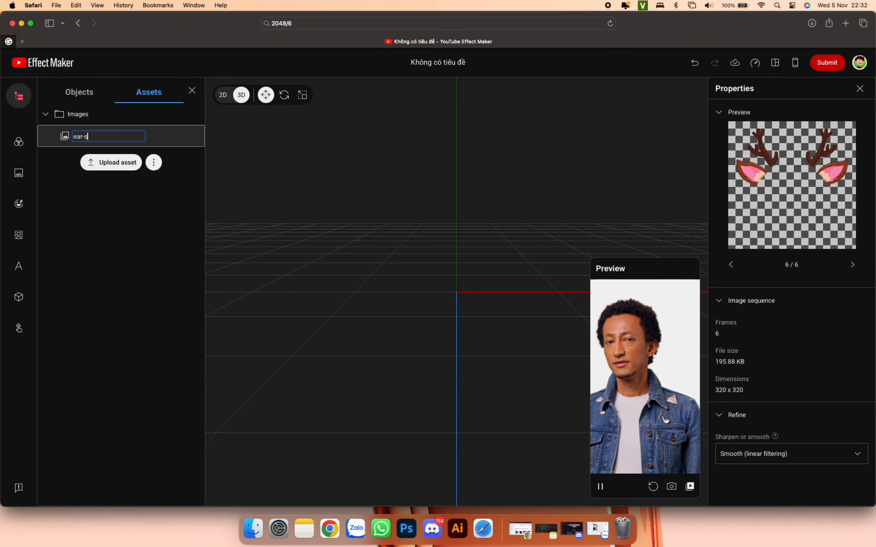
type("eq")
key("Return")
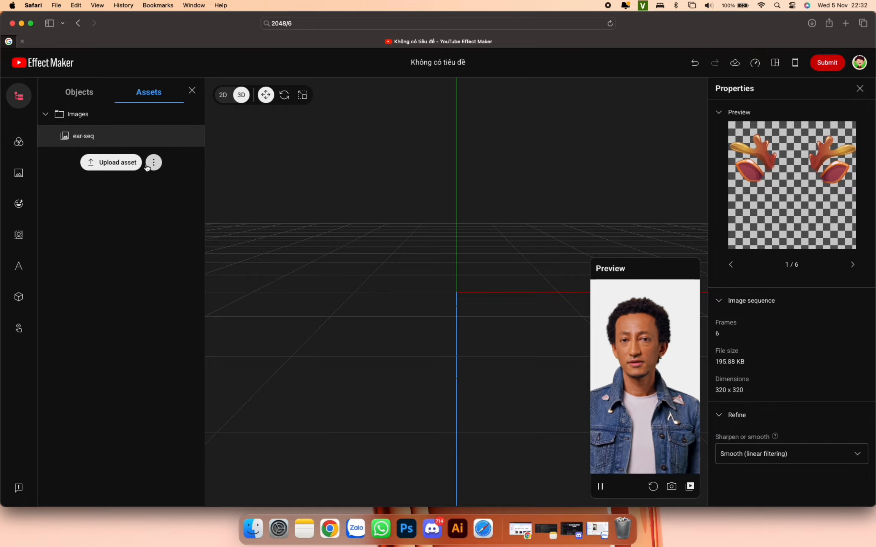
Upload Glasses01.png, Glasses02.png and Glasses03.png from Filter-assets as another image sequence.
left_click(151, 164)
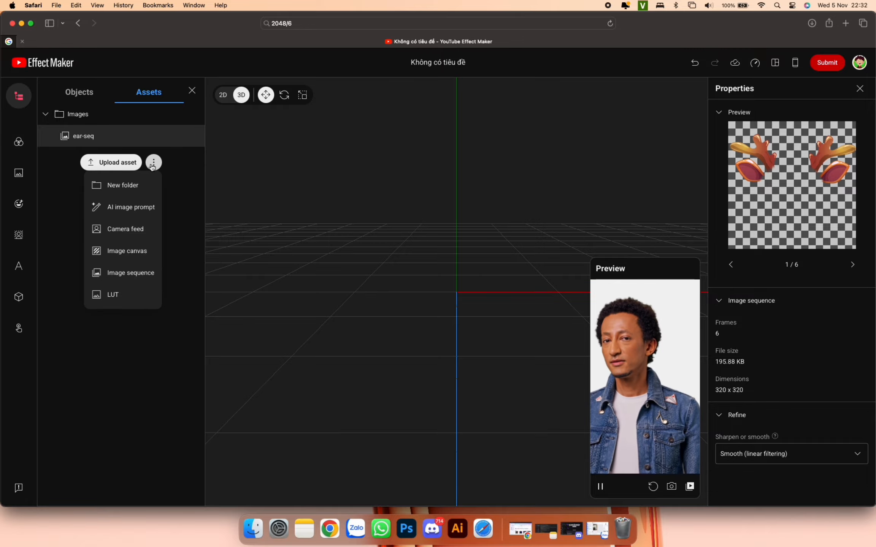
left_click(139, 274)
left_click(415, 294)
left_click(467, 294, "super")
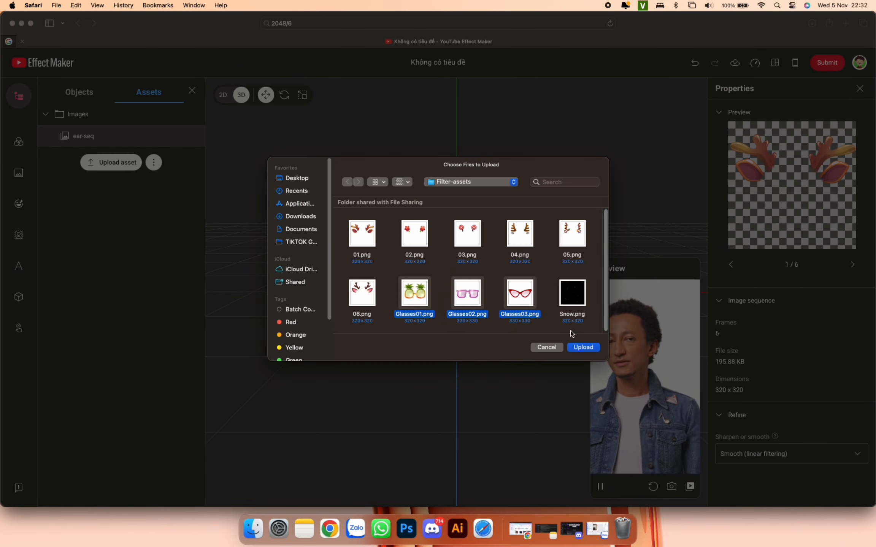
key("Return")
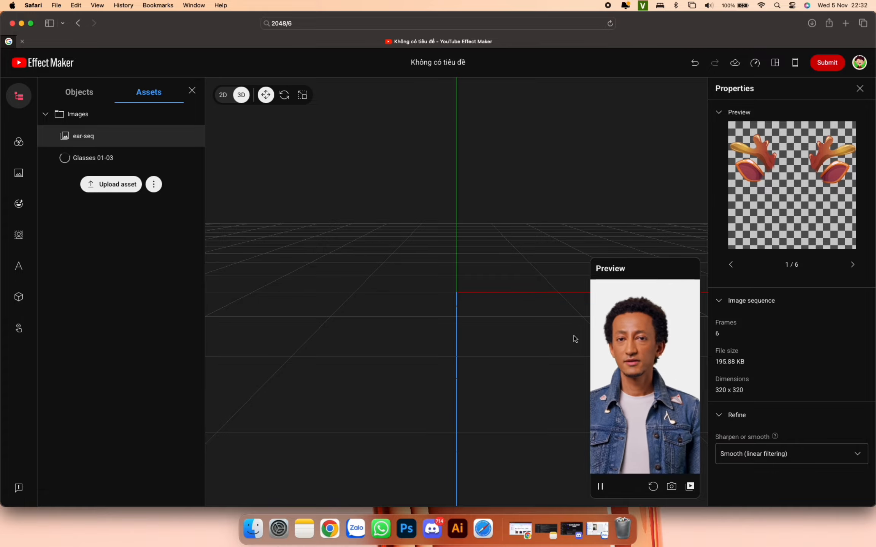
Rename the Glasses 01-03 image sequence asset as glasses-seq.
right_click(94, 159)
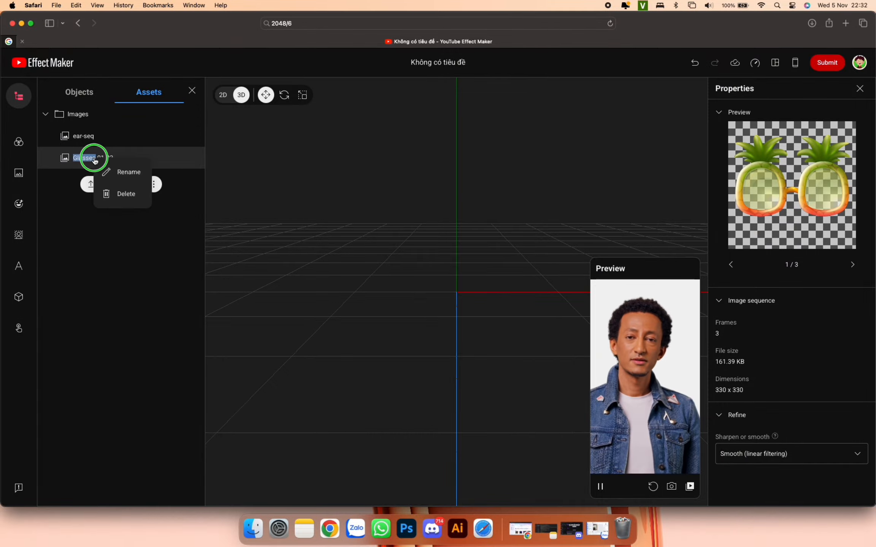
left_click(128, 172)
type("glasses-seq")
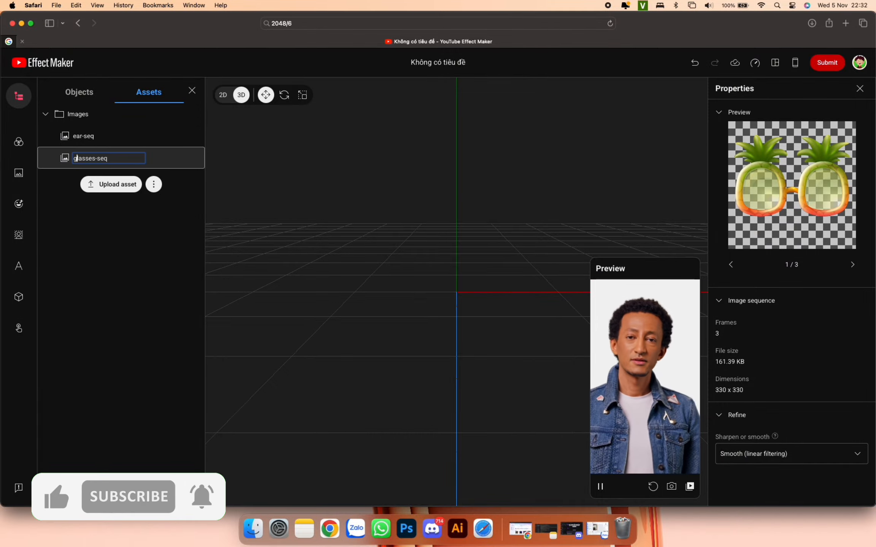
key("Return")
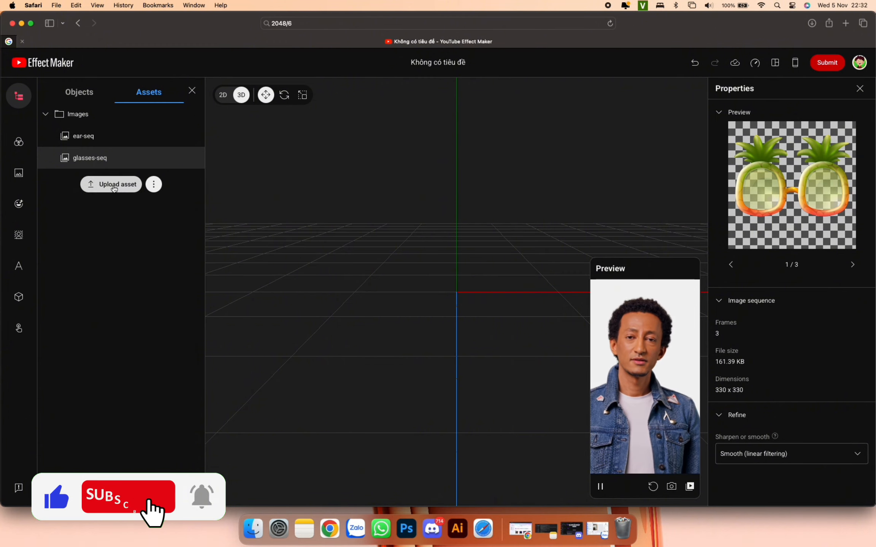
Upload Snow.png from the Filter-assets folder as a single image asset.
left_click(114, 185)
left_click(576, 304)
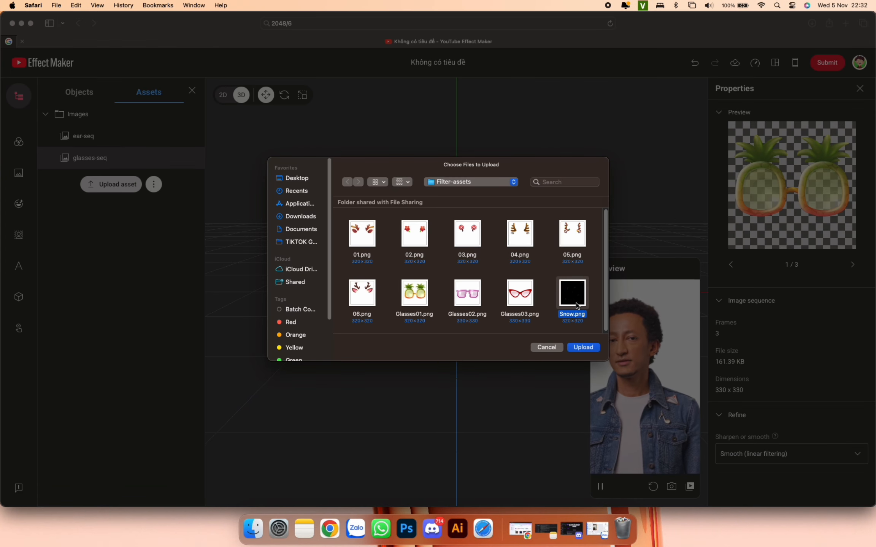
left_click(588, 346)
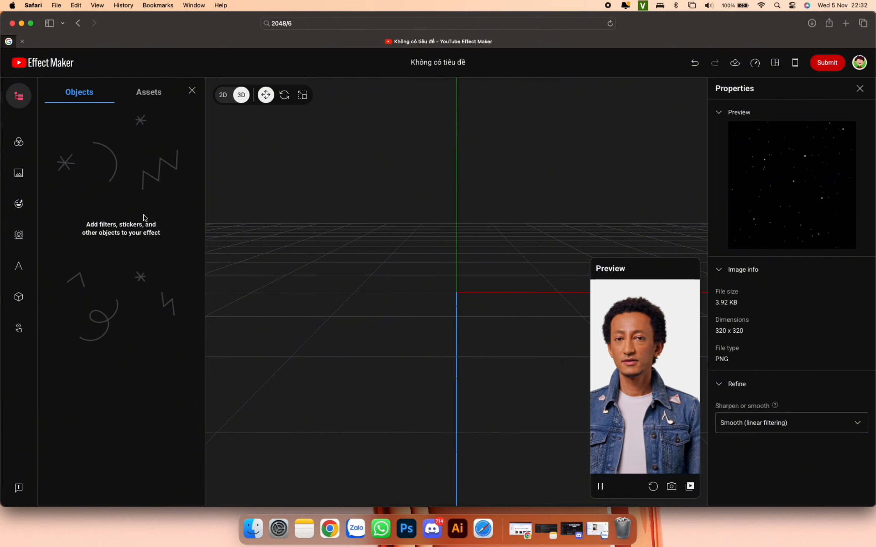
Add an image face accessory object that uses the ear-seq asset.
right_click(121, 210)
mouse_move(167, 225)
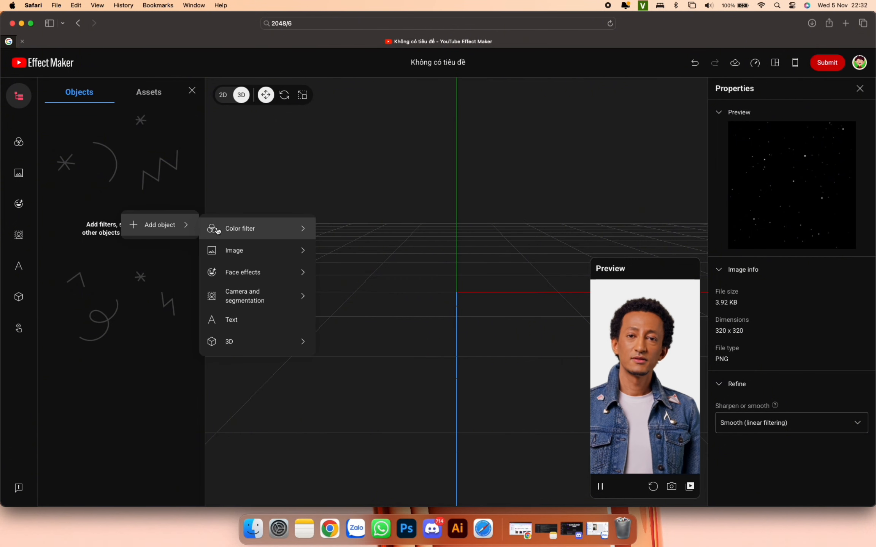
mouse_move(248, 271)
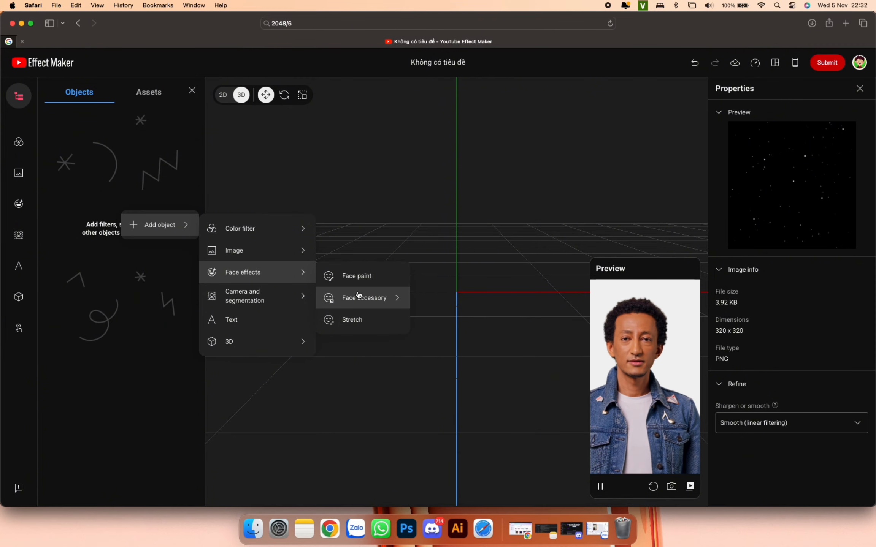
mouse_move(357, 297)
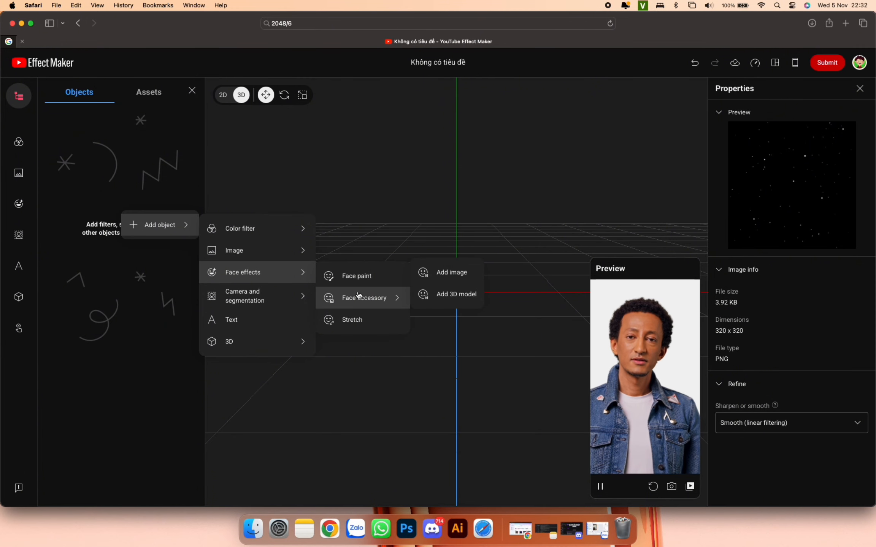
left_click(437, 272)
left_click(433, 314)
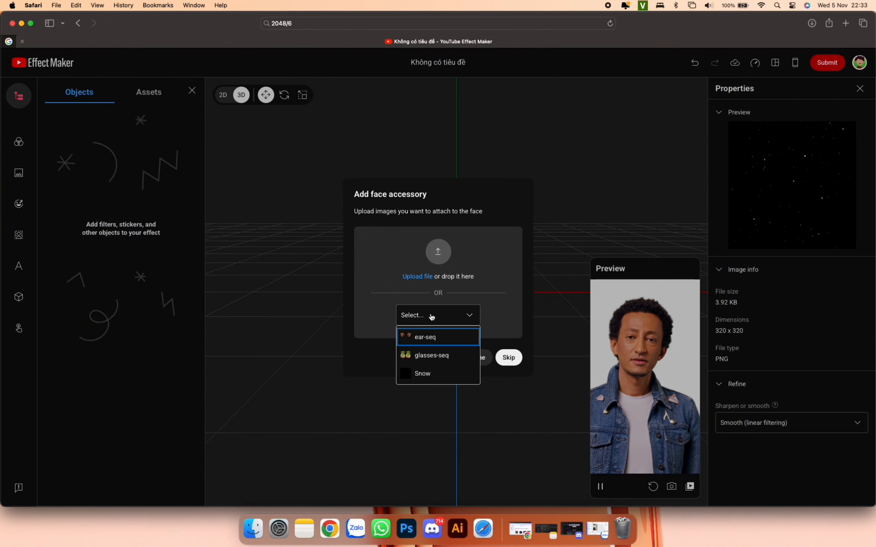
left_click(428, 337)
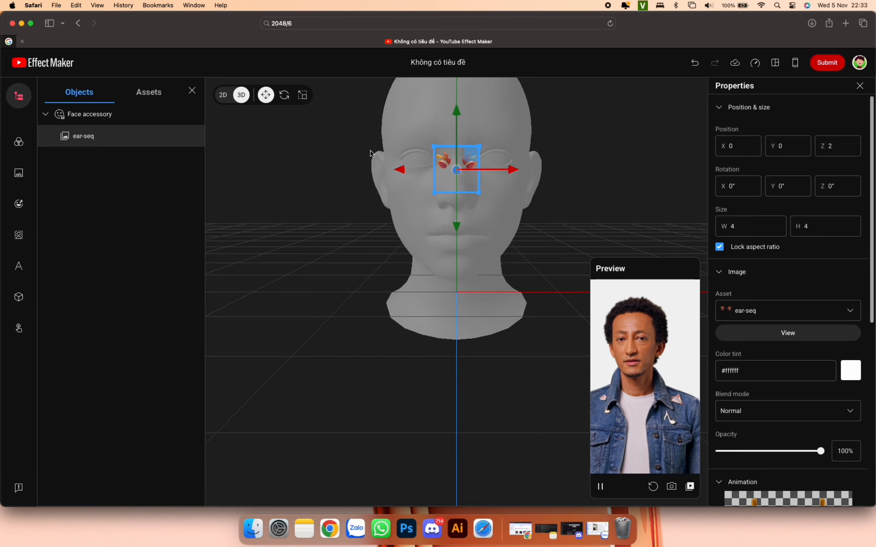
Enlarge the ear-seq image to 20 by 20 with its aspect ratio locked.
scroll(457, 218, "down", 5)
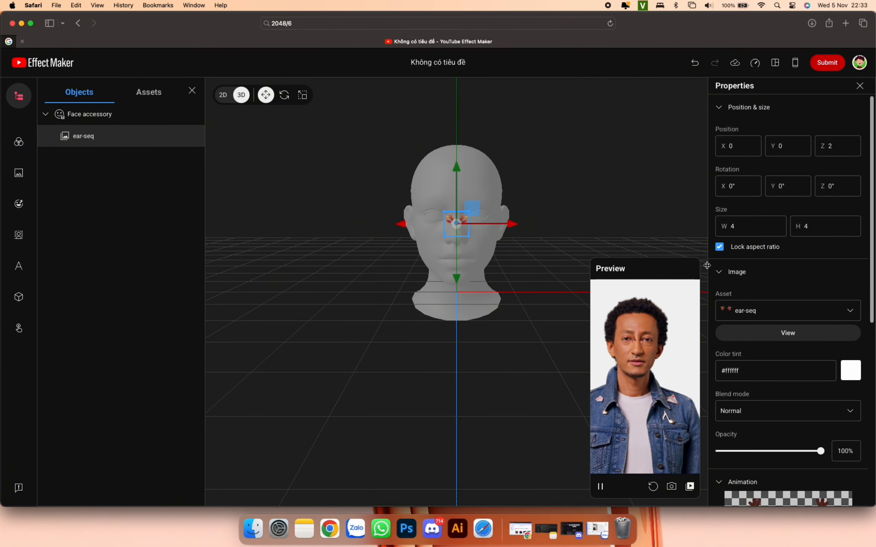
double_click(744, 227)
type("10")
key("Tab")
type("10")
double_click(760, 225)
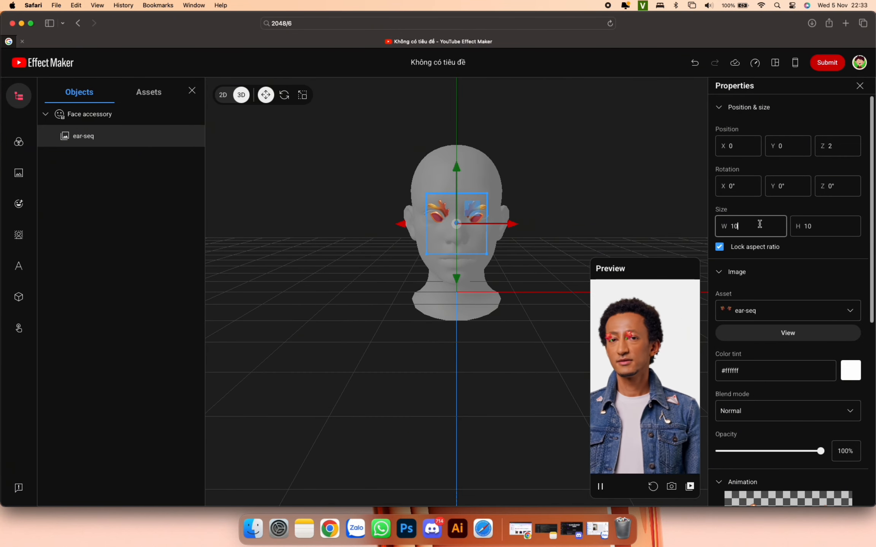
type("20")
key("Tab")
Move the ear-seq image up and back onto the head, to about Y 6.45 and Z -2.52.
left_click_drag(597, 228, 521, 230)
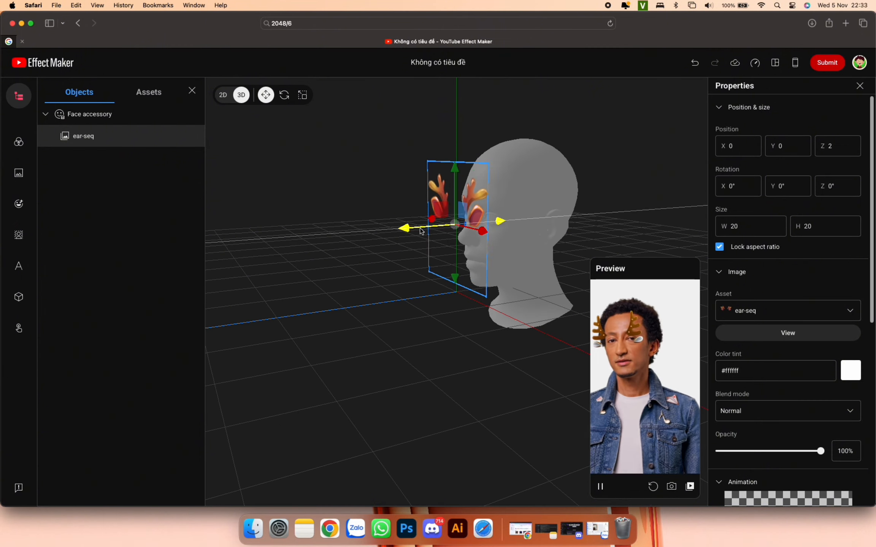
left_click_drag(420, 229, 446, 228)
left_click_drag(479, 181, 484, 139)
Set the ear-seq image size to 30 by 30 and move it farther back to about Z -5.82.
left_click(759, 224)
key("super+a")
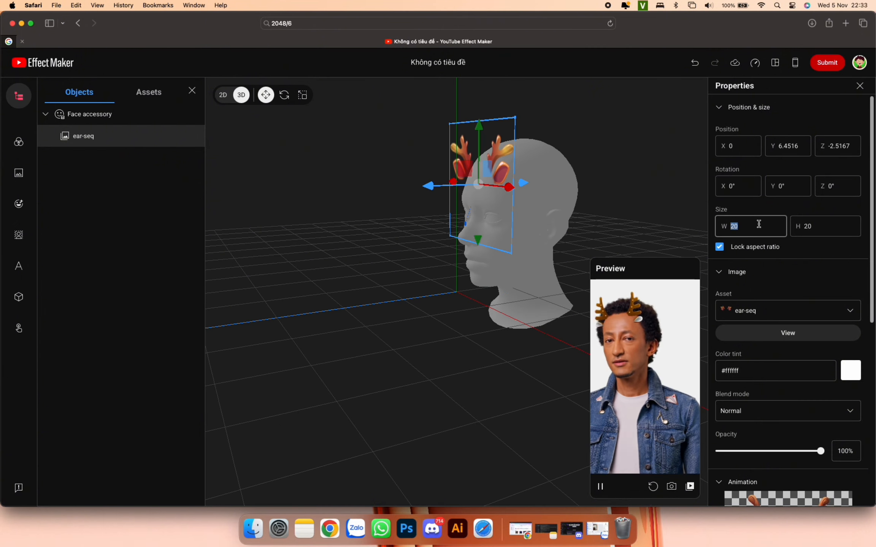
type("30")
key("Return")
left_click_drag(433, 186, 451, 186)
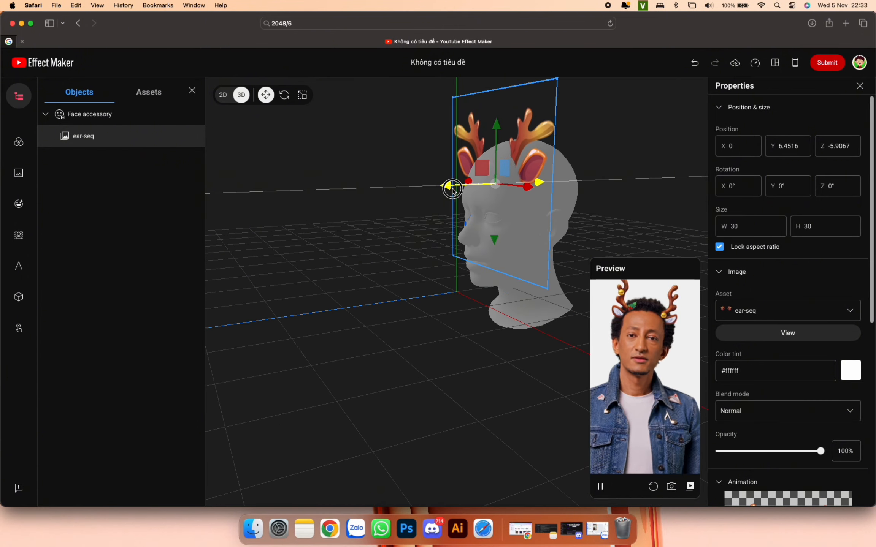
left_click_drag(425, 306, 491, 313)
right_click(103, 175)
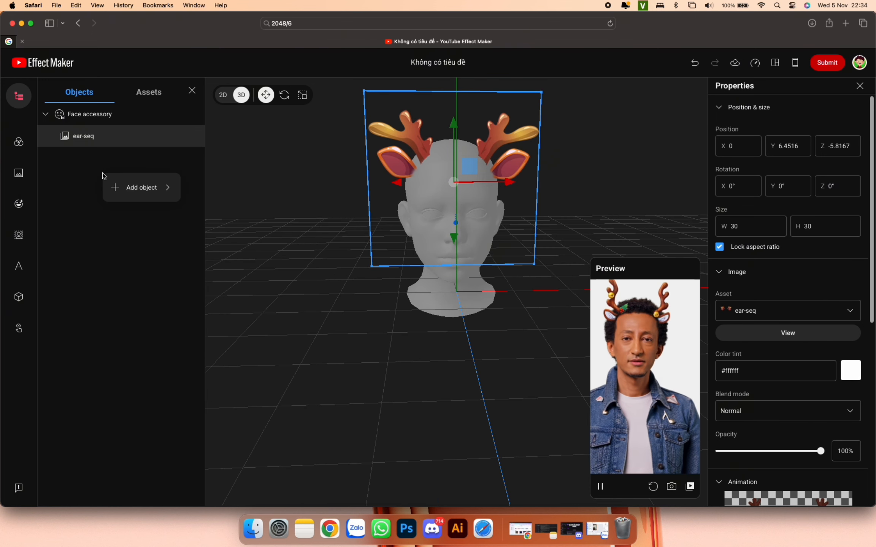
right_click(104, 110)
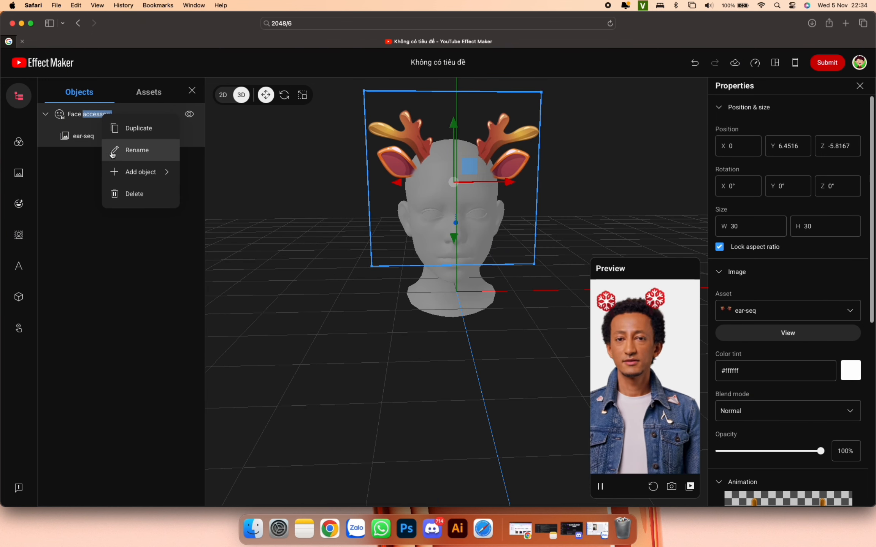
mouse_move(137, 172)
mouse_move(225, 221)
mouse_move(328, 245)
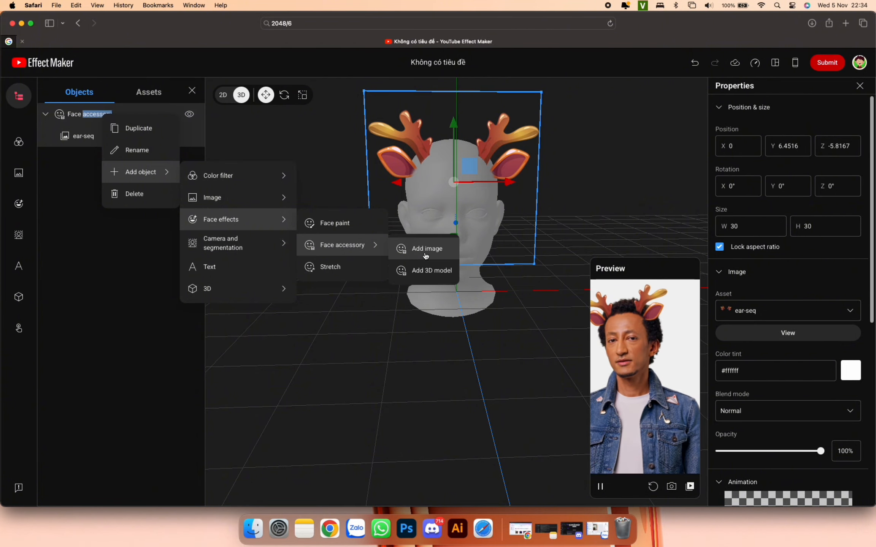
left_click(58, 167)
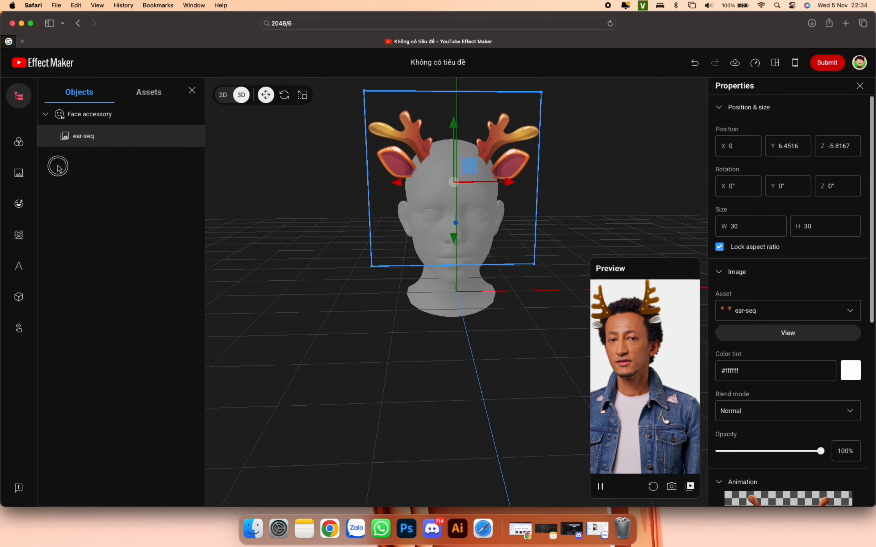
Duplicate the ear-seq object and assign the glasses-seq asset to the copy.
right_click(78, 140)
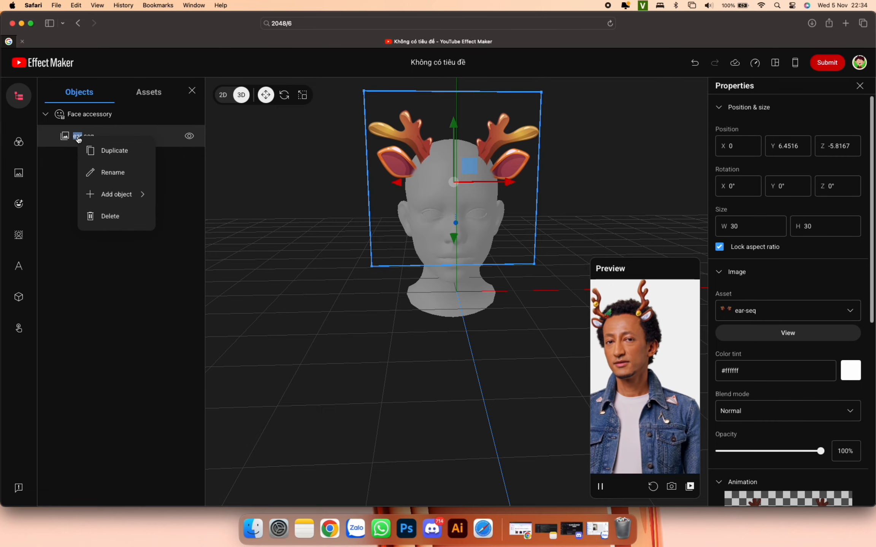
left_click(126, 153)
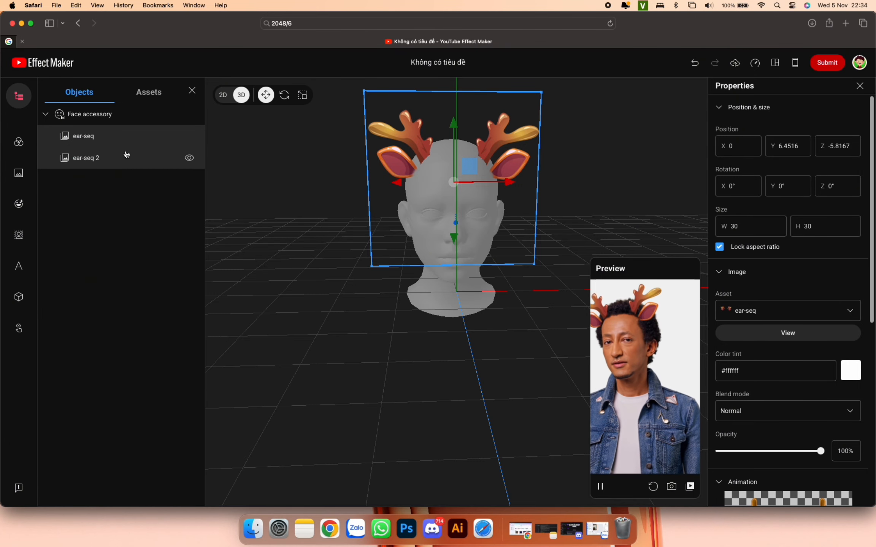
left_click(95, 163)
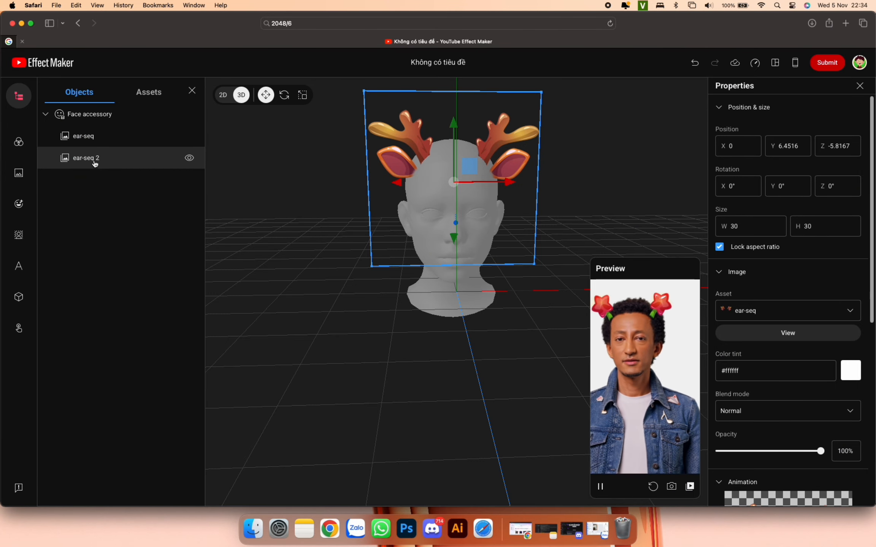
left_click(785, 313)
left_click(773, 367)
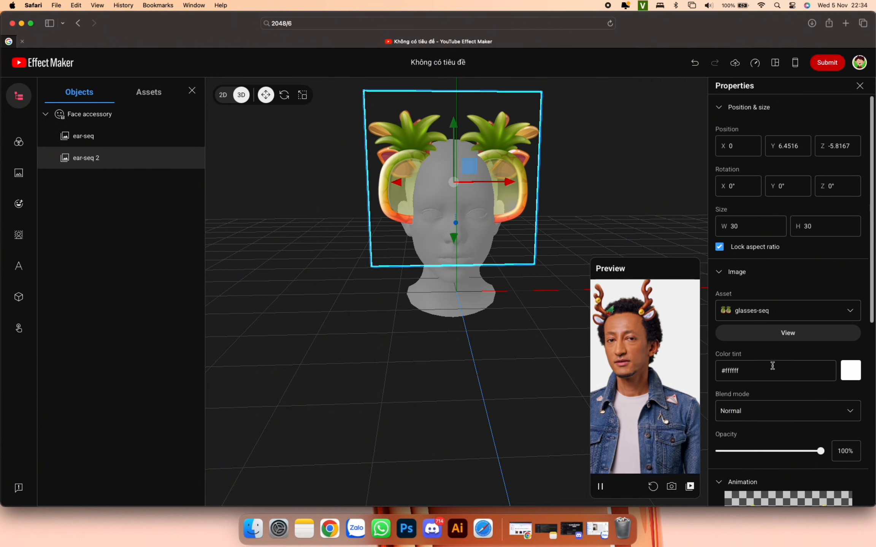
Move the glasses image forward and down over the eyes, to about Y 2.18 and Z -0.81.
left_click_drag(561, 247, 482, 243)
left_click_drag(467, 189, 442, 192)
left_click_drag(472, 144, 474, 171)
Set the glasses image size to 18 by 18 with its aspect ratio locked.
left_click(745, 226)
type("20")
key("Tab")
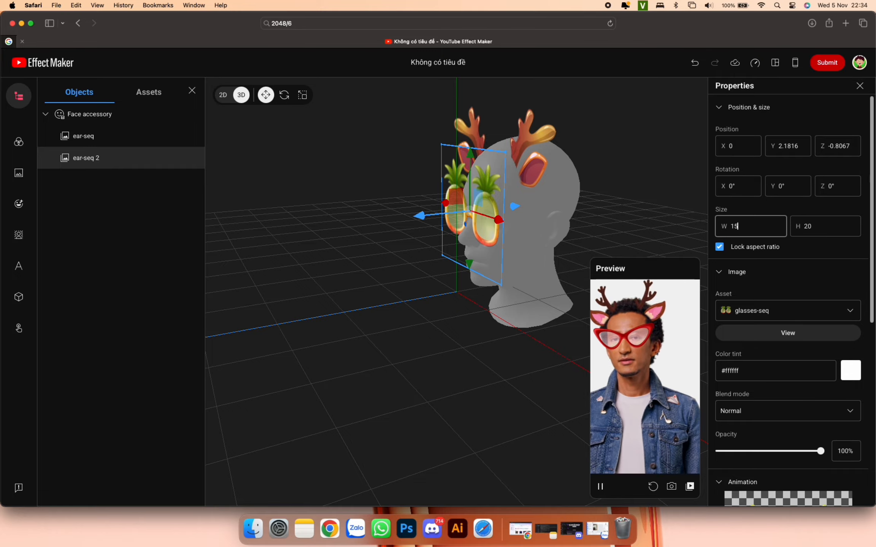
type("18")
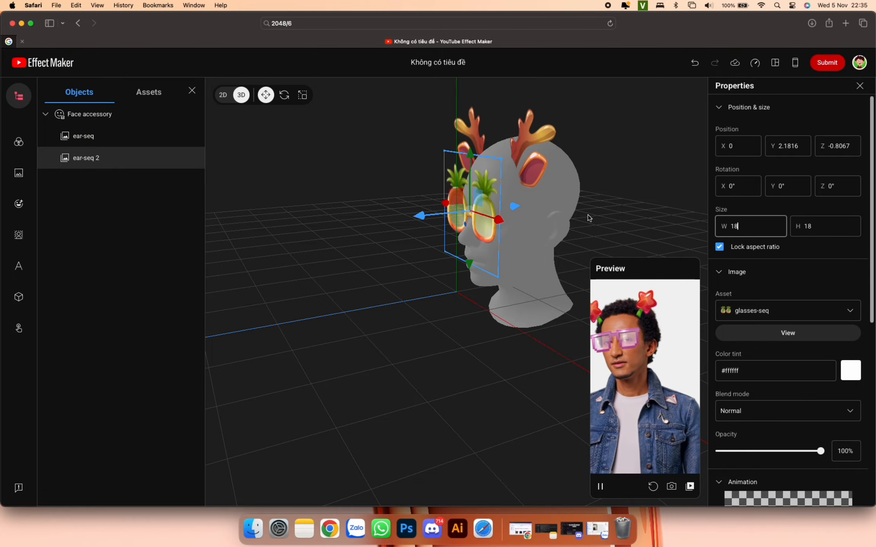
left_click_drag(588, 218, 668, 235)
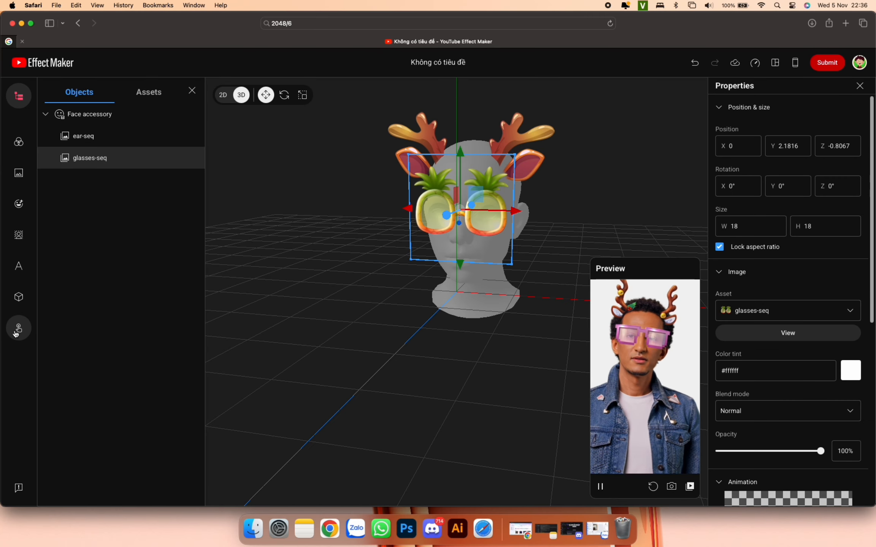
Add a Tap trigger node to the visual script's main graph.
left_click(16, 333)
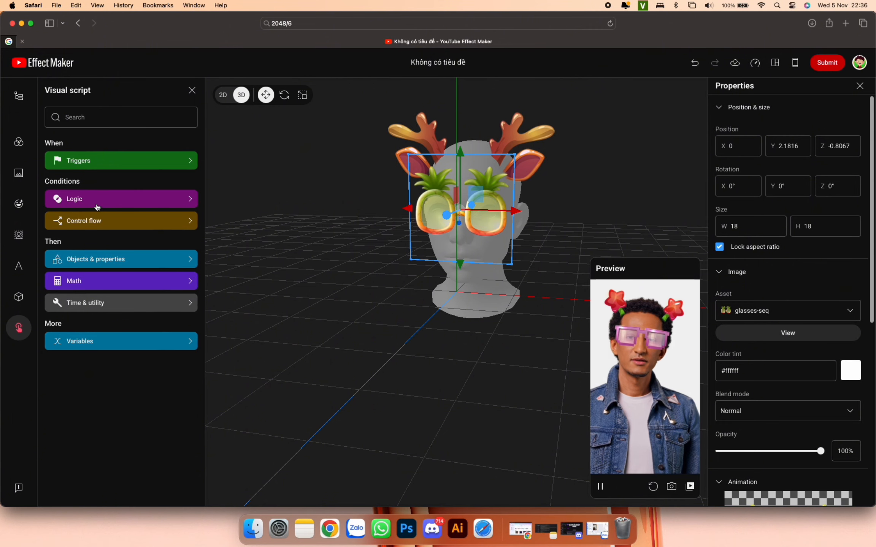
left_click(121, 165)
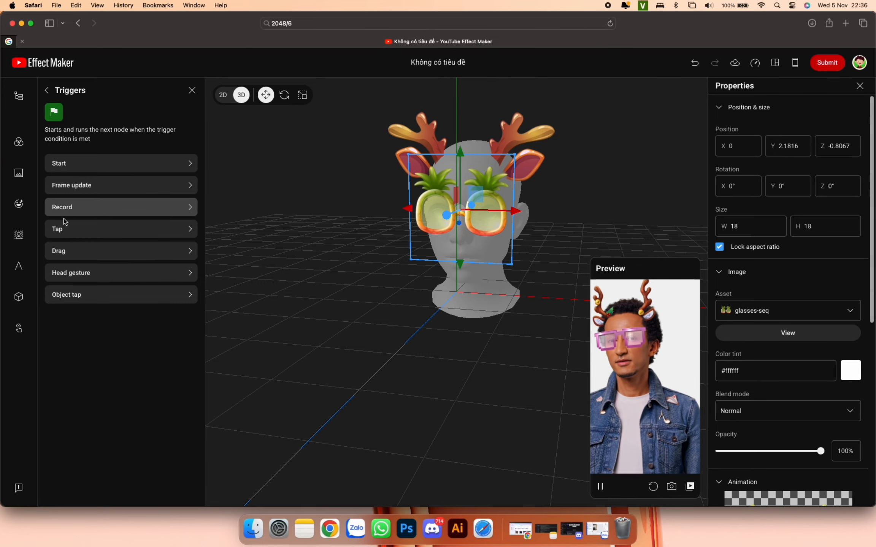
left_click(88, 229)
left_click(121, 144)
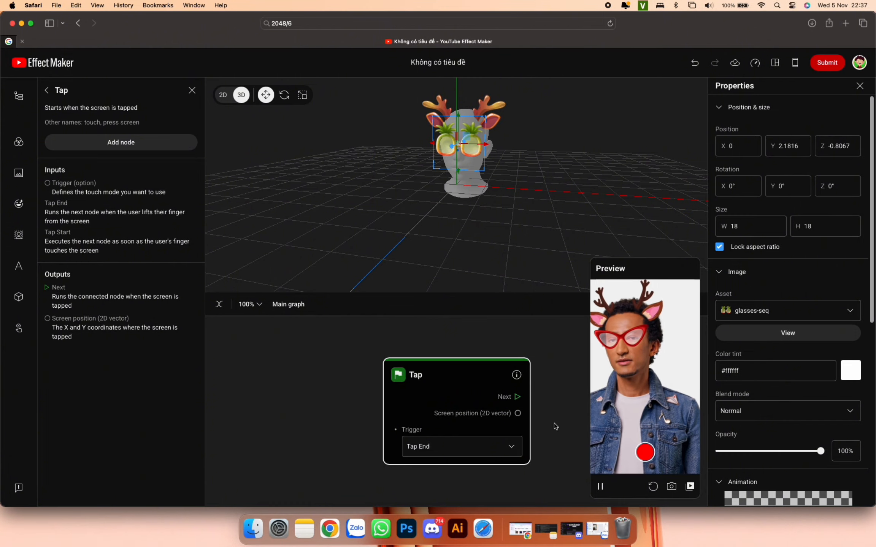
left_click_drag(555, 426, 409, 398)
scroll(410, 416, "down", 4)
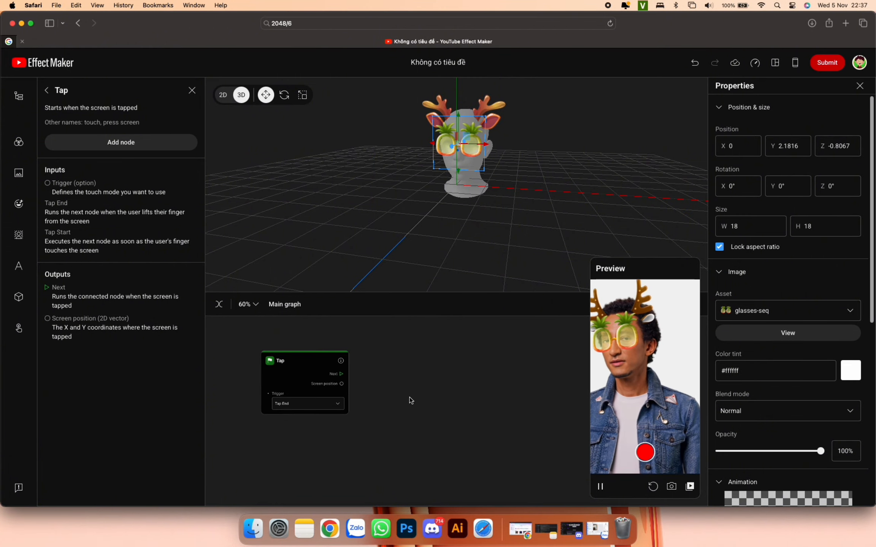
Select the ear-seq object and bring its animation settings into view.
left_click(20, 96)
left_click(100, 139)
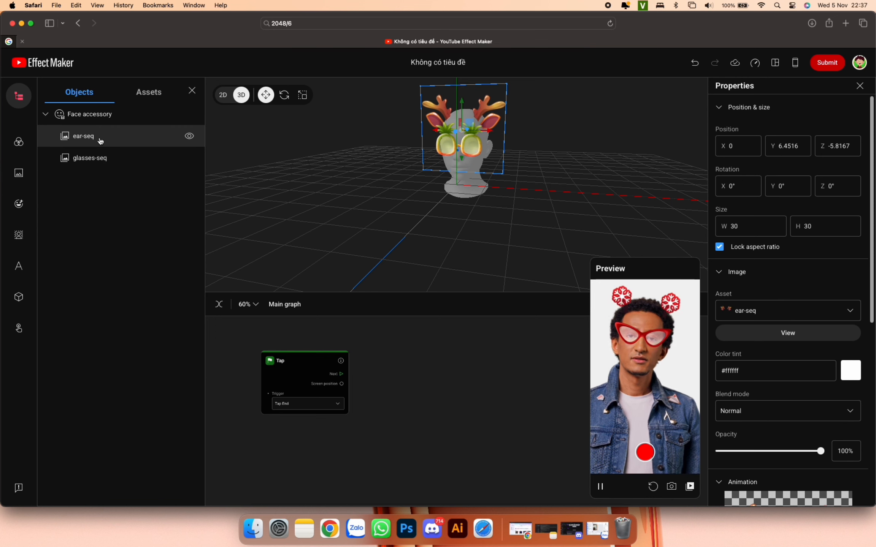
scroll(789, 407, "down", 10)
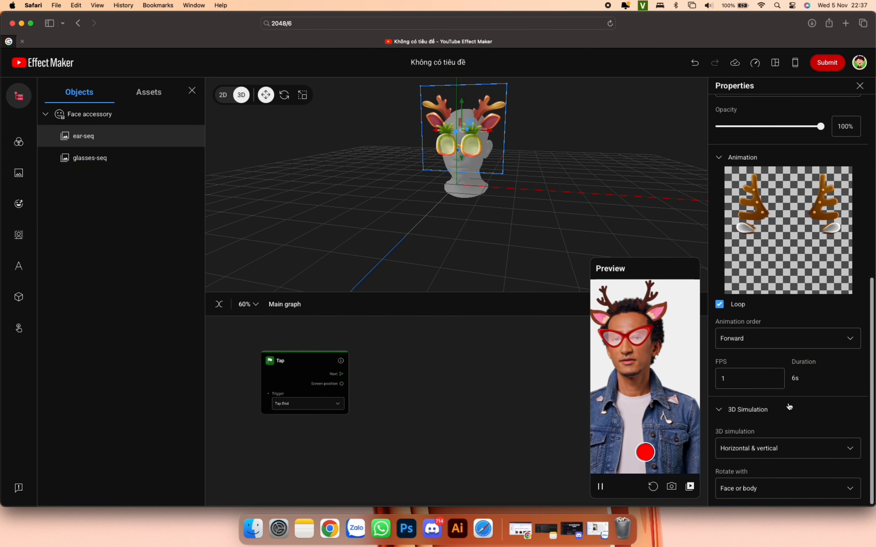
Add an Image sequence player node beside the Tap node and set its image sequence to ear-seq.
left_click(421, 385)
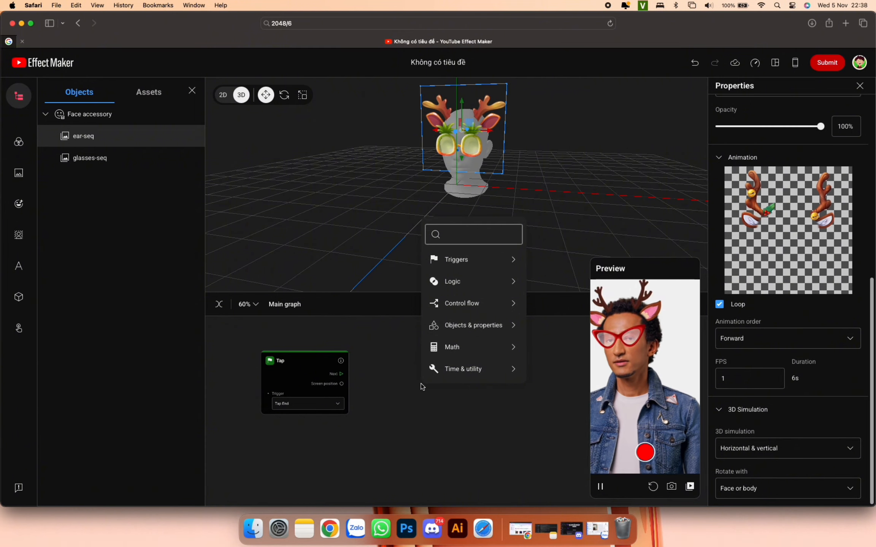
mouse_move(483, 375)
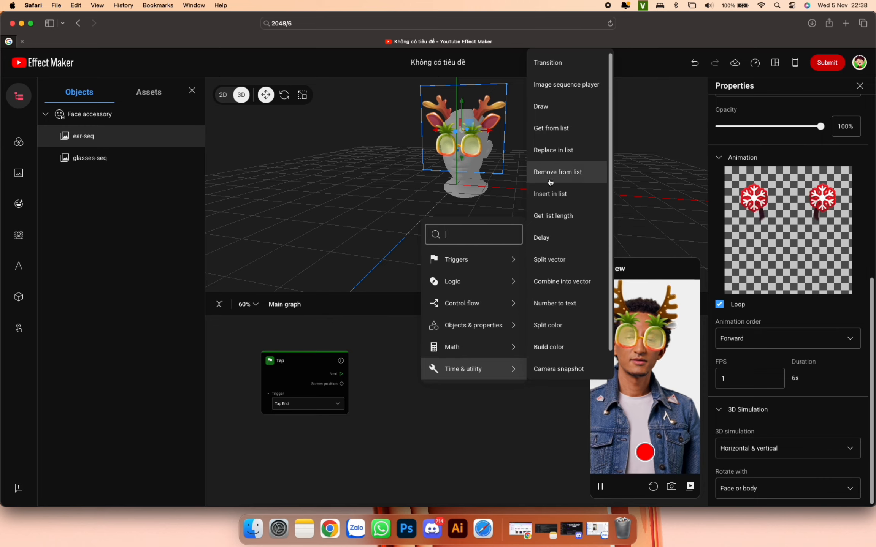
left_click(563, 85)
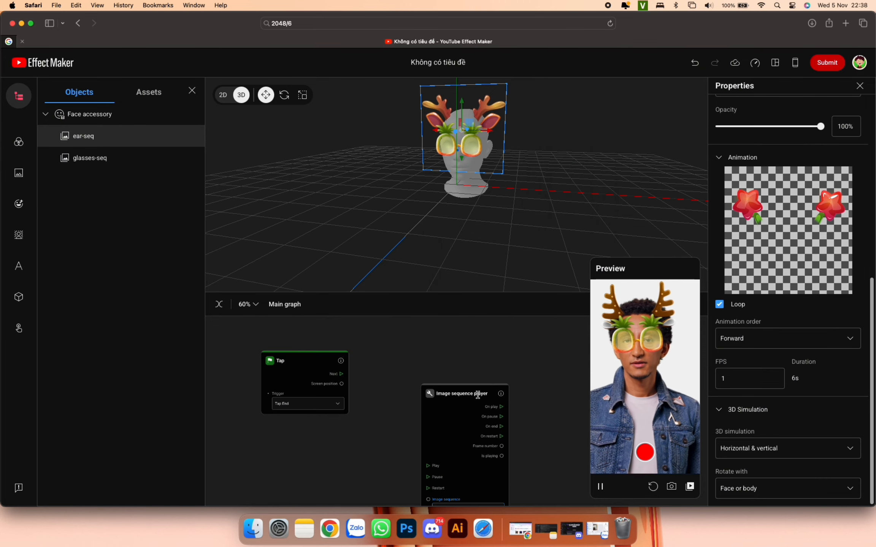
left_click_drag(481, 393, 468, 353)
scroll(446, 380, "up", 3)
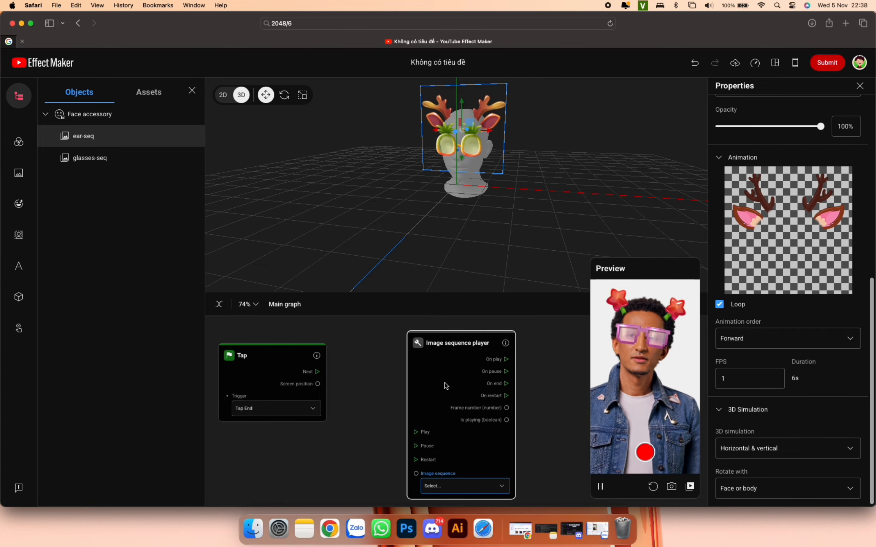
left_click(464, 488)
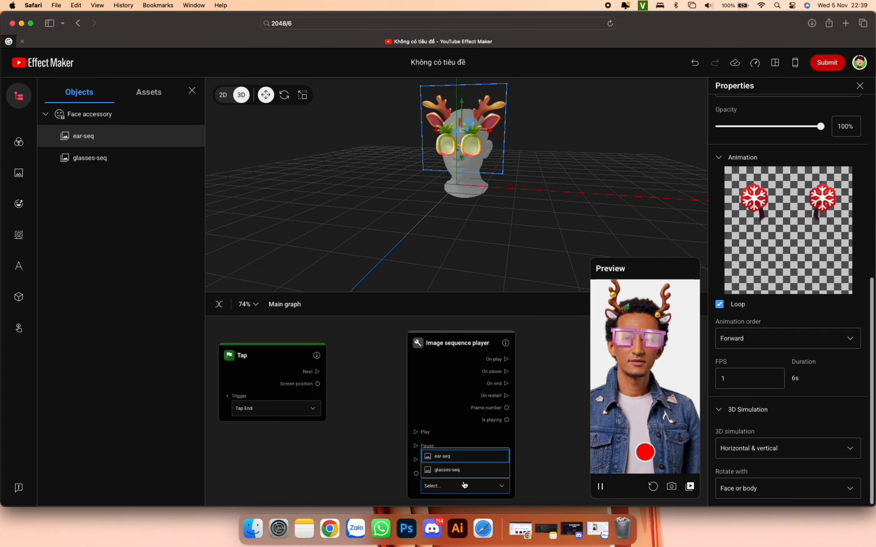
left_click(464, 462)
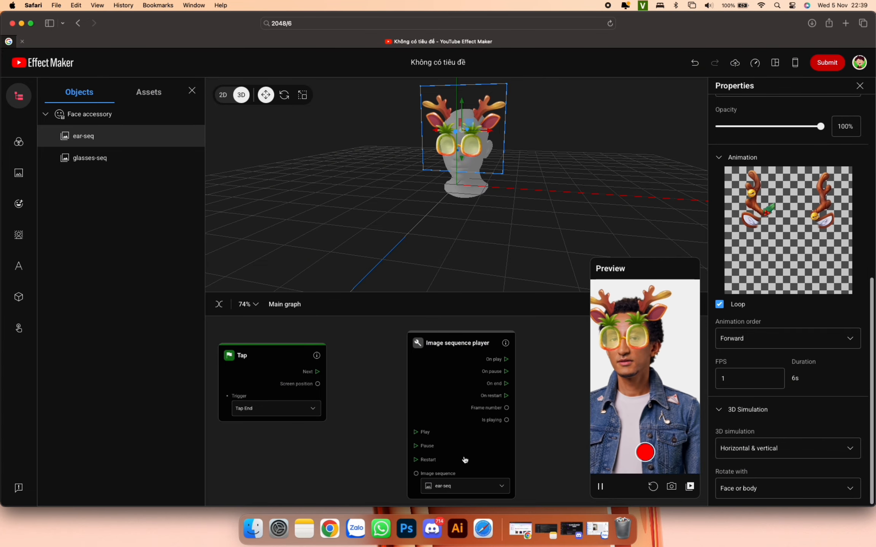
Lower the Tap node in the graph and place a new Start trigger node above it.
left_click_drag(297, 350, 303, 419)
left_click_drag(376, 429, 394, 405)
scroll(394, 405, "down", 3)
right_click(297, 358)
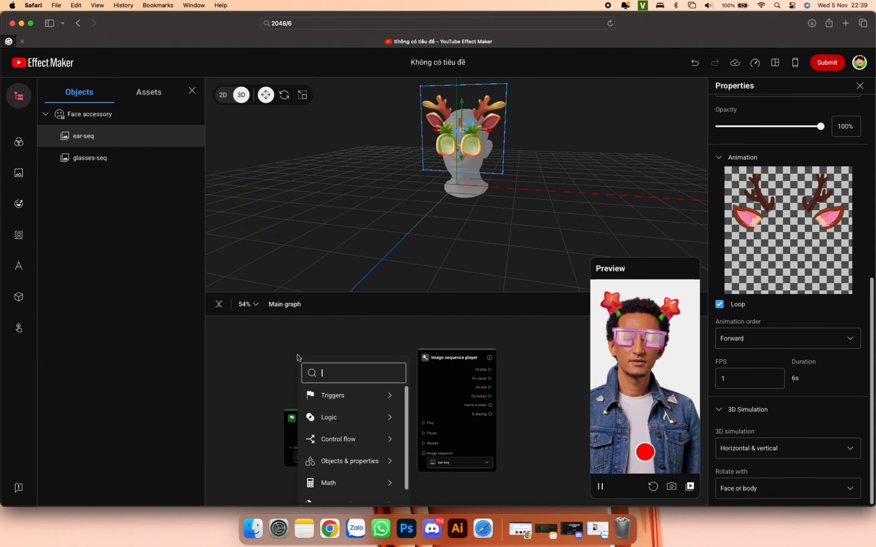
mouse_move(336, 395)
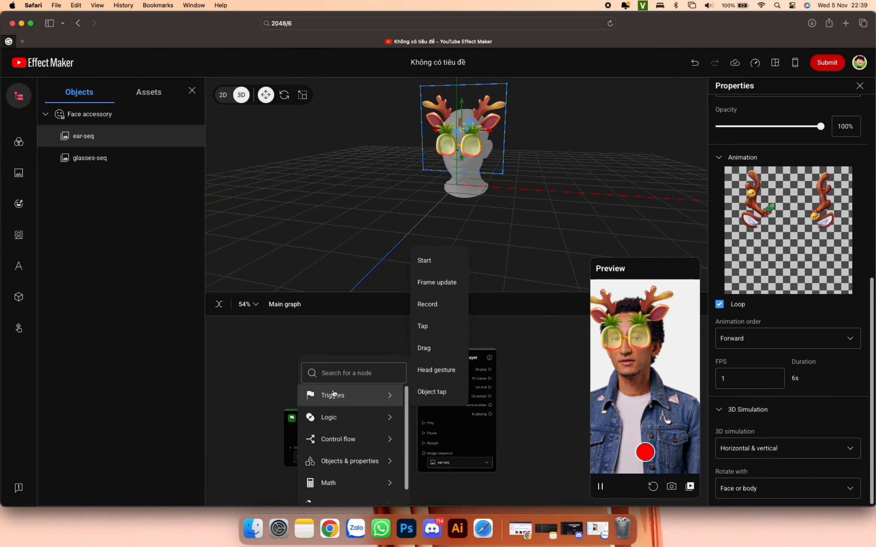
left_click(435, 264)
left_click(337, 373)
left_click_drag(338, 373, 326, 370)
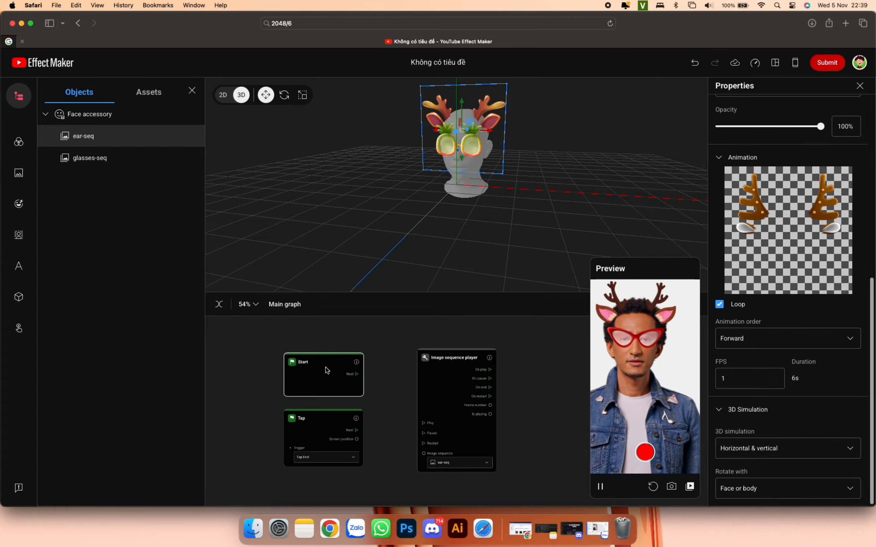
Connect the Start node's Next output to the Play input of the Image sequence player.
left_click_drag(357, 375, 423, 424)
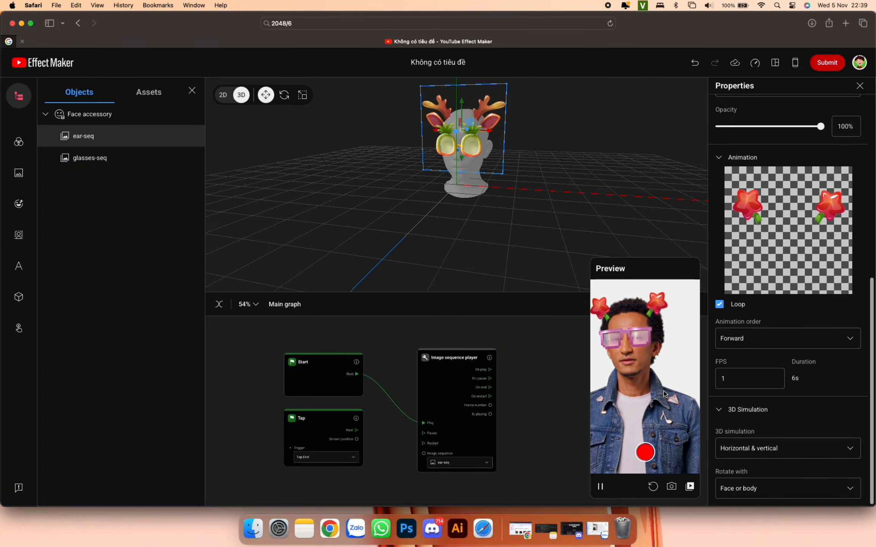
left_click_drag(533, 414, 481, 417)
scroll(447, 423, "up", 1)
scroll(447, 423, "up", 1)
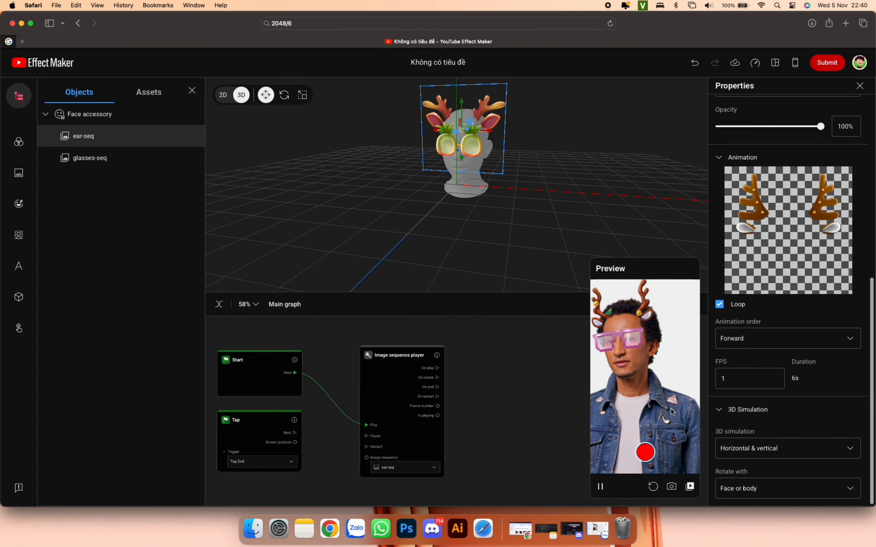
Set the ear-seq animation speed to 15 FPS.
double_click(722, 379)
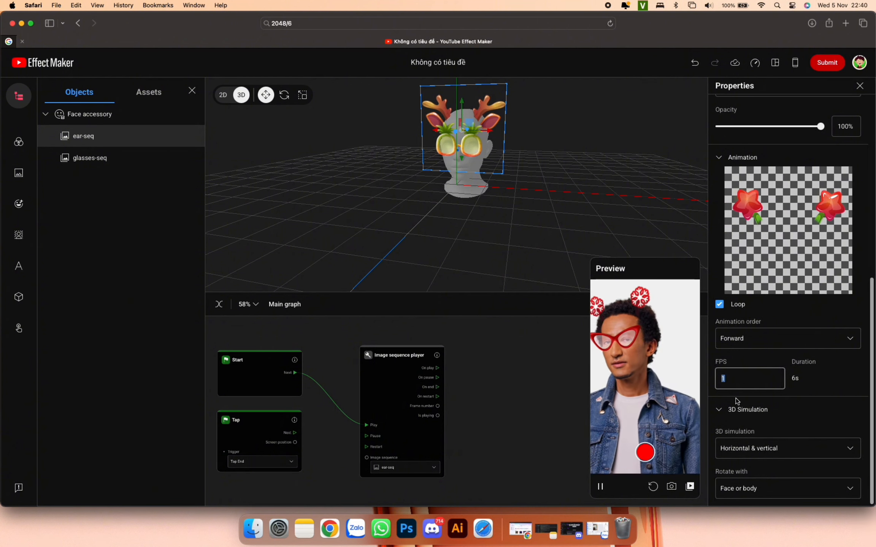
type("15")
key("Return")
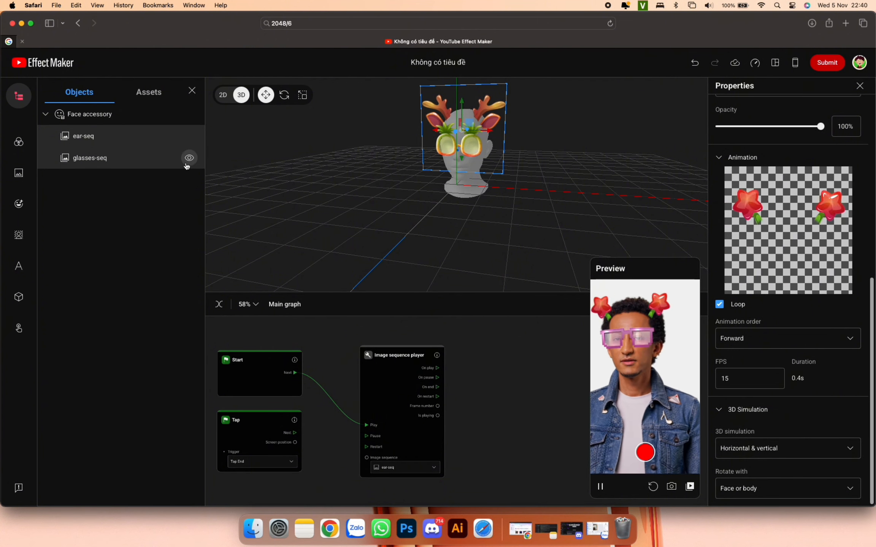
Hide glasses-seq, connect the Tap node's Next output to the Image sequence player's Pause input, and test a tap in the preview.
left_click(189, 158)
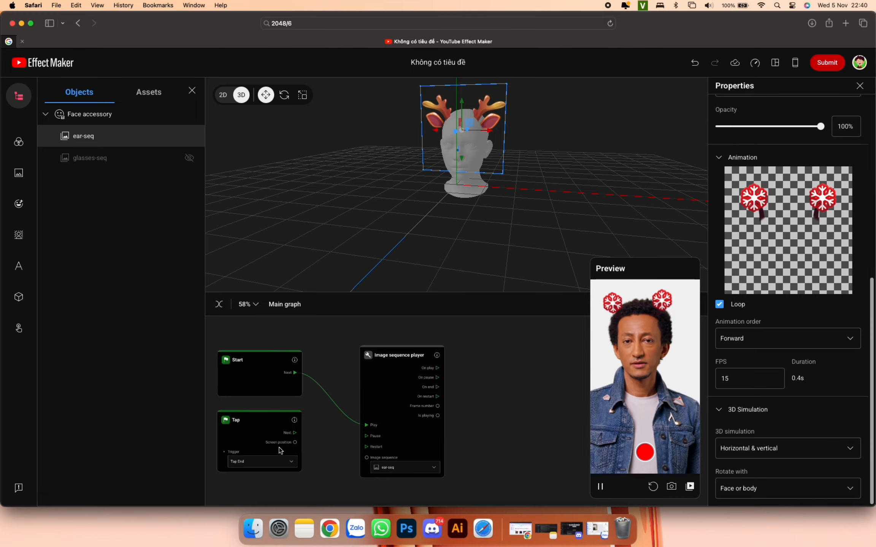
left_click_drag(295, 432, 367, 437)
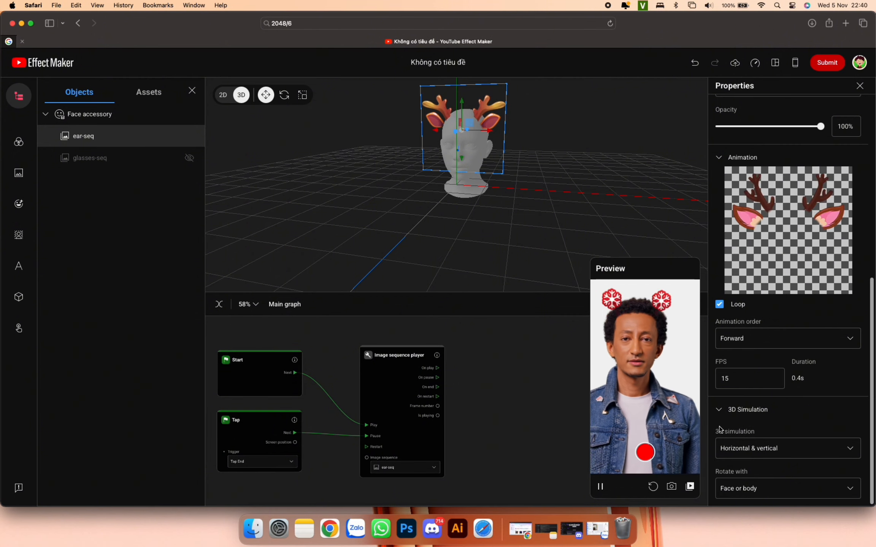
left_click(645, 351)
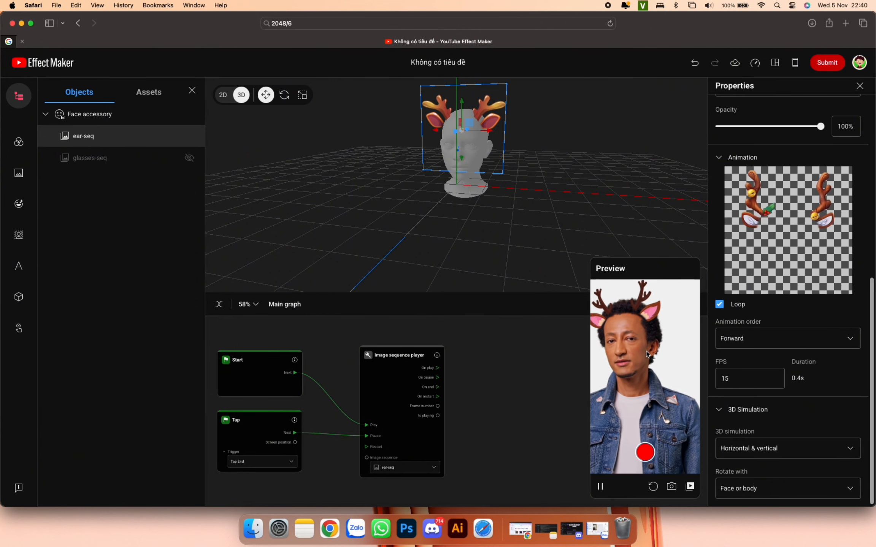
left_click(289, 427)
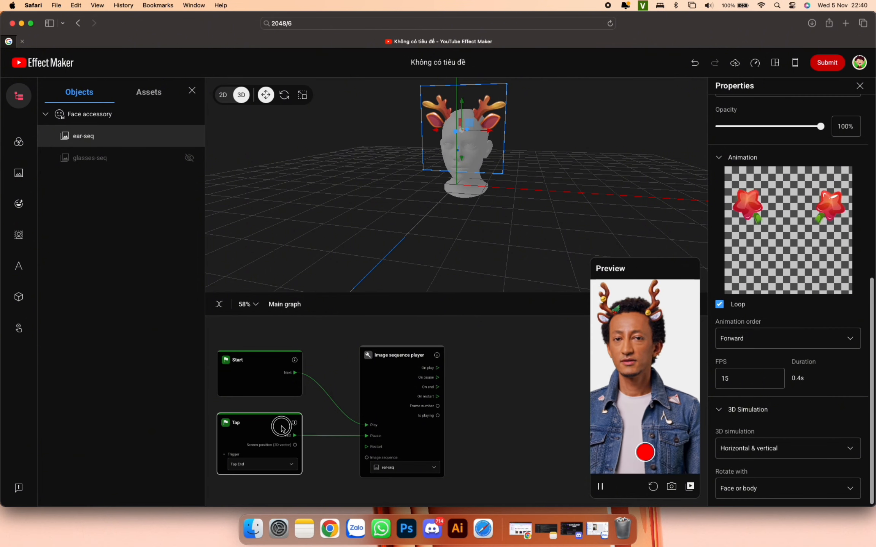
Show glasses-seq again and set its animation speed to 10 FPS.
left_click(189, 158)
left_click(106, 160)
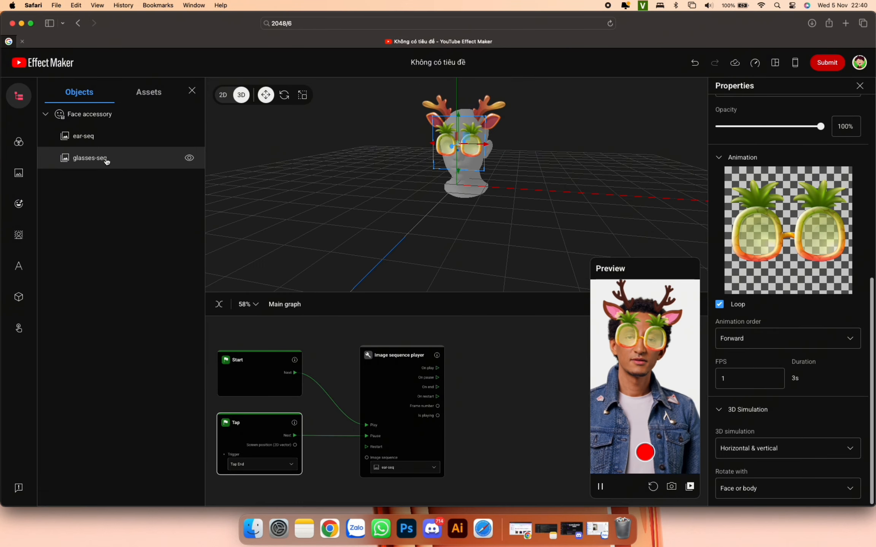
left_click(731, 379)
type("0")
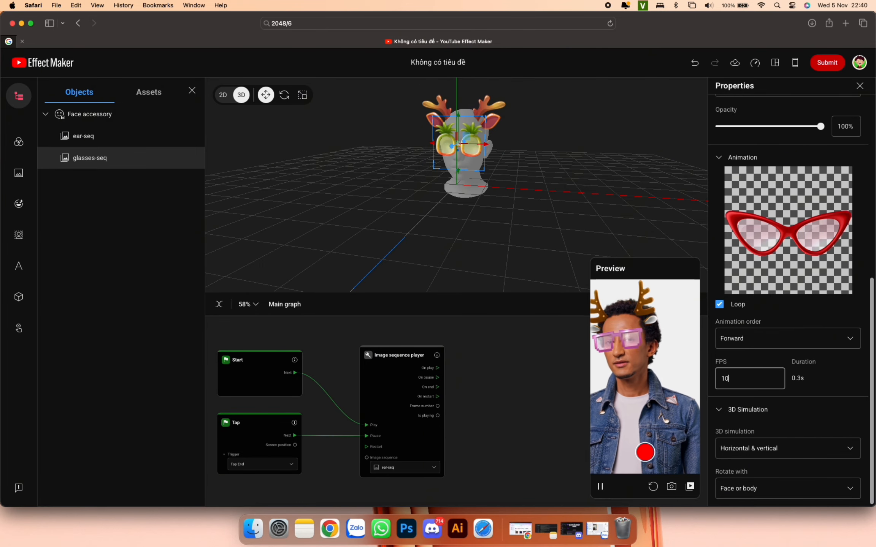
Duplicate the Image sequence player beside the original and link the original's On play and On pause outputs to the copy's Play and Pause inputs.
right_click(392, 361)
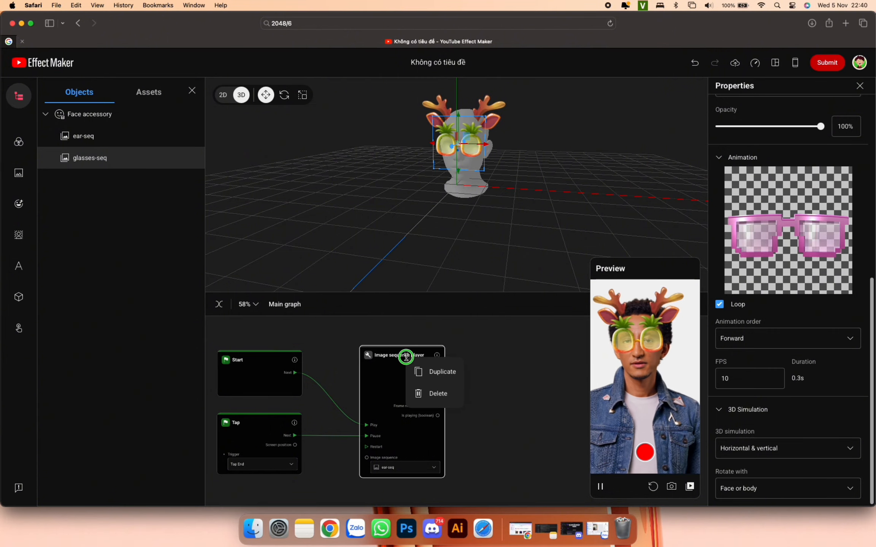
left_click(414, 368)
left_click_drag(413, 366, 510, 361)
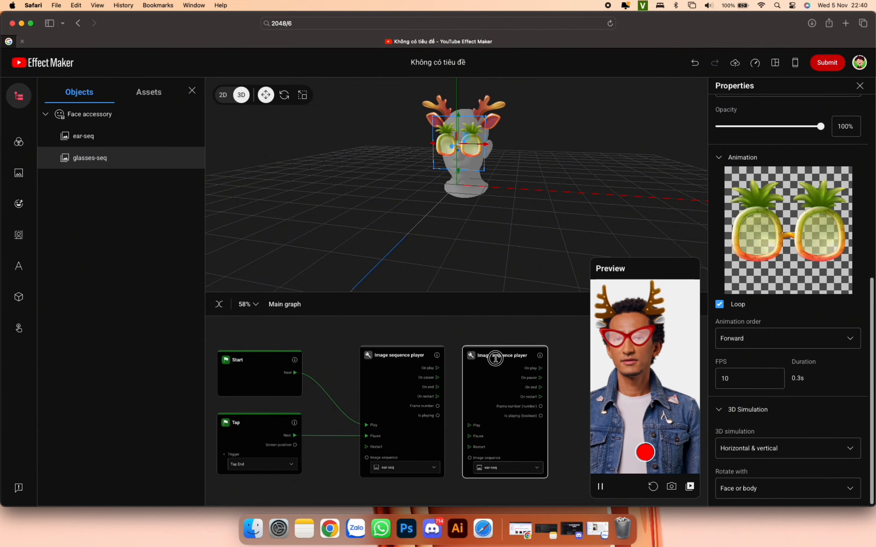
left_click_drag(438, 369, 470, 425)
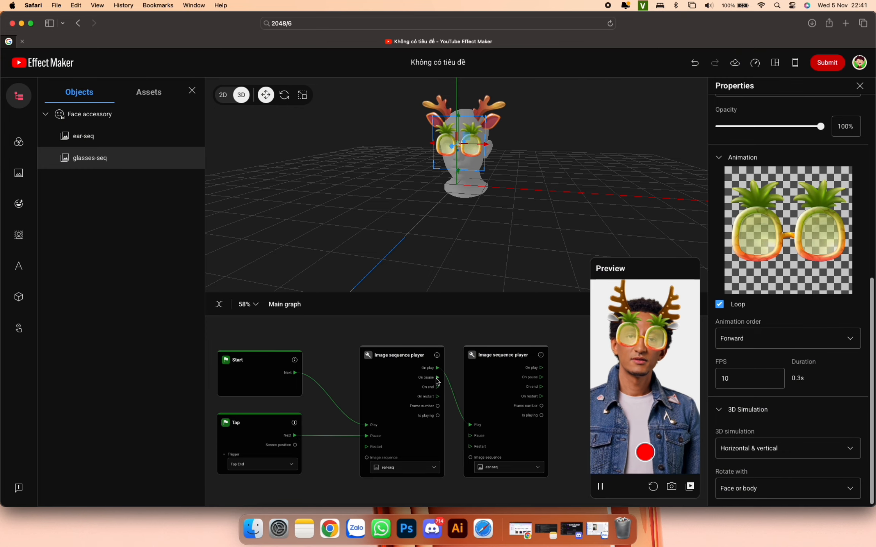
left_click_drag(438, 378, 471, 439)
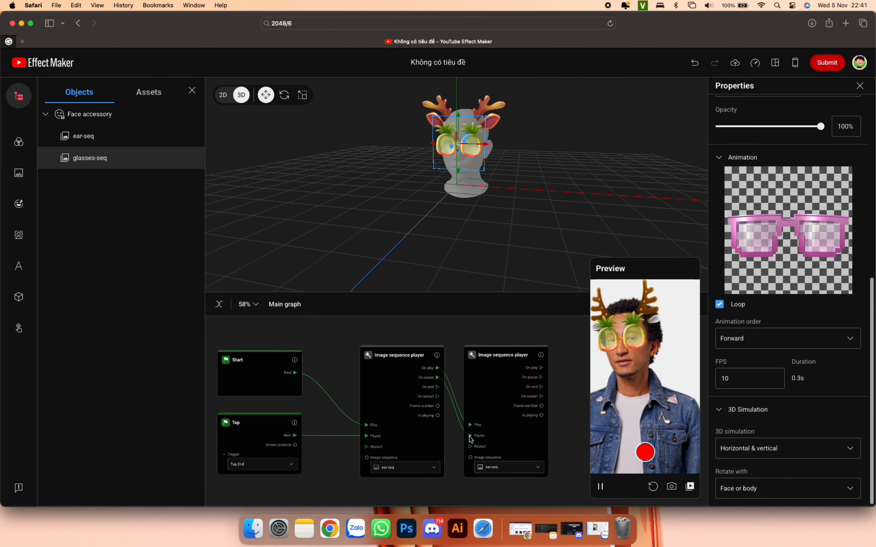
Set the duplicated Image sequence player's image sequence to glasses-seq.
scroll(500, 485, "up", 4)
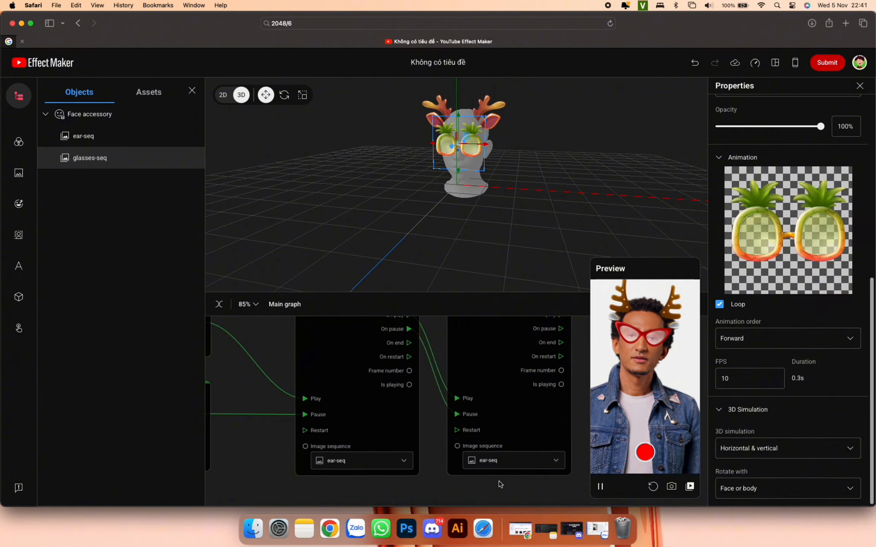
left_click(490, 460)
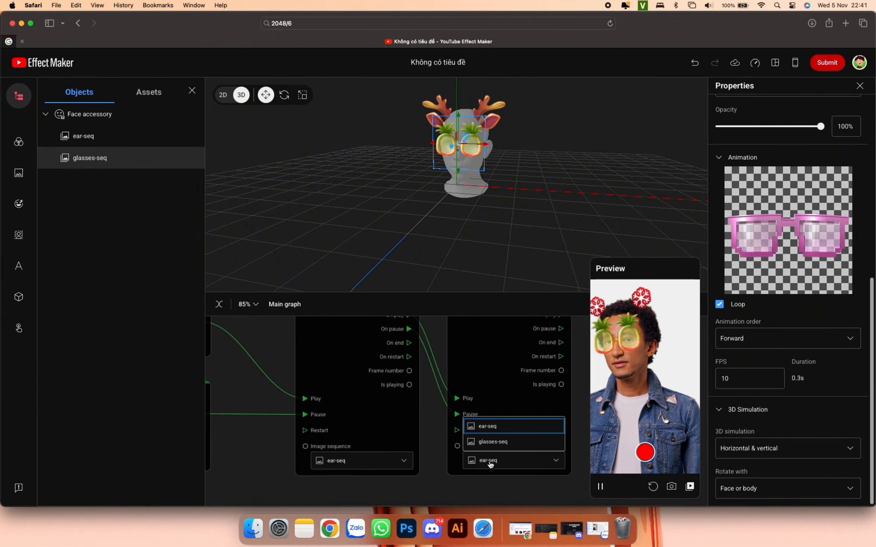
left_click(488, 442)
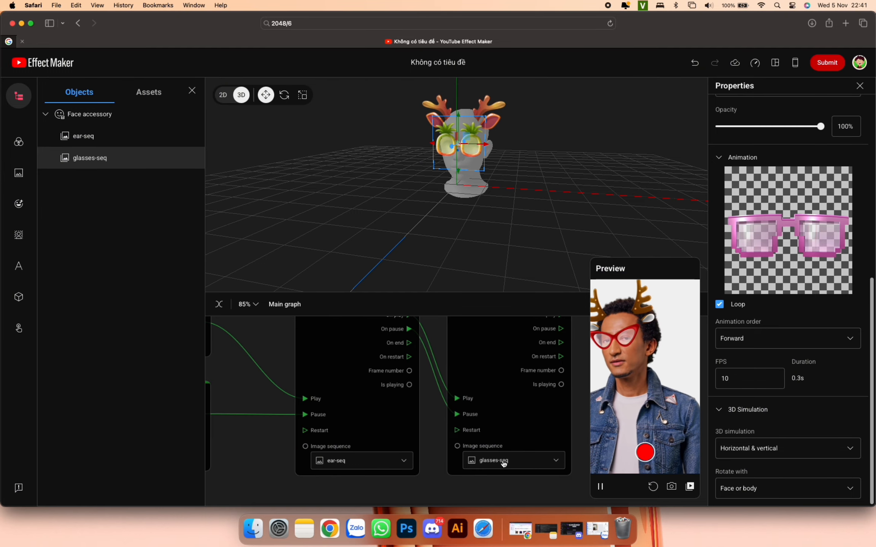
scroll(503, 461, "down", 2)
scroll(503, 462, "down", 2)
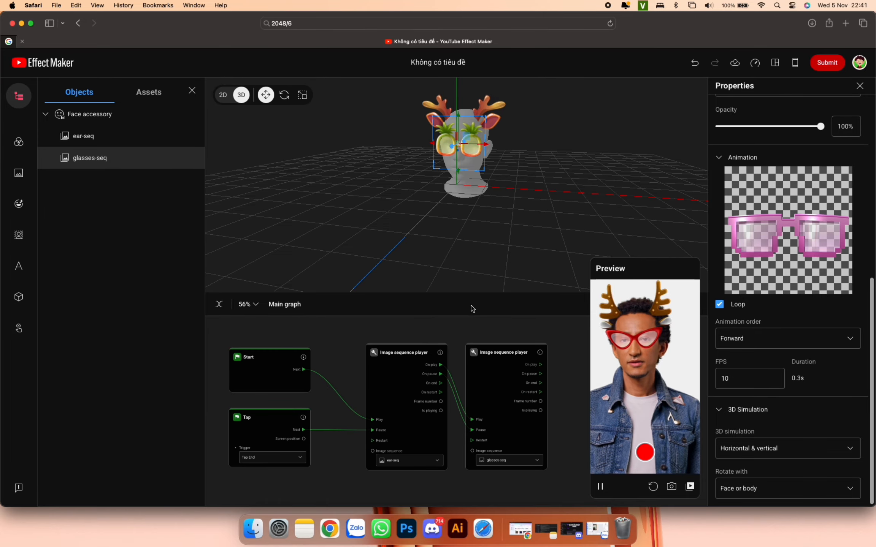
Enlarge the graph area and shift the Start and Tap nodes together closer to the players.
left_click_drag(477, 292, 474, 243)
left_click_drag(314, 453, 268, 323)
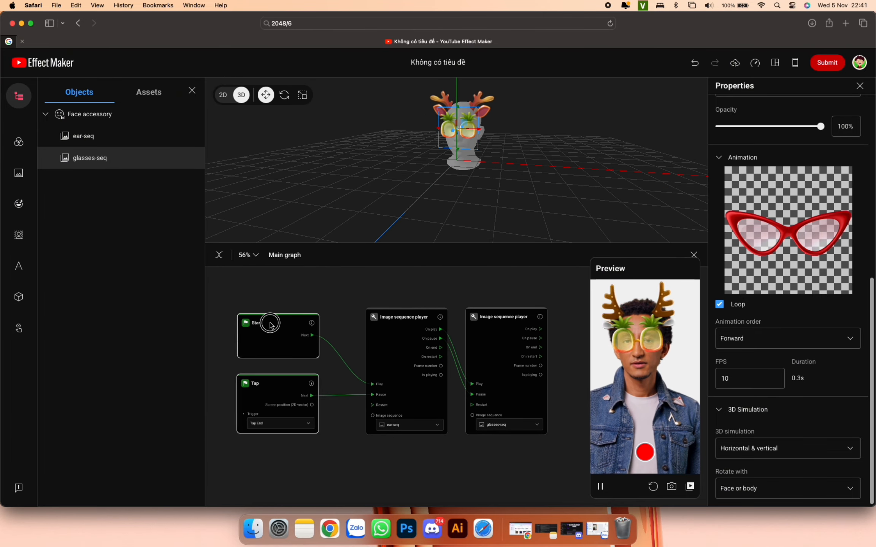
scroll(409, 387, "up", 1)
left_click(431, 459)
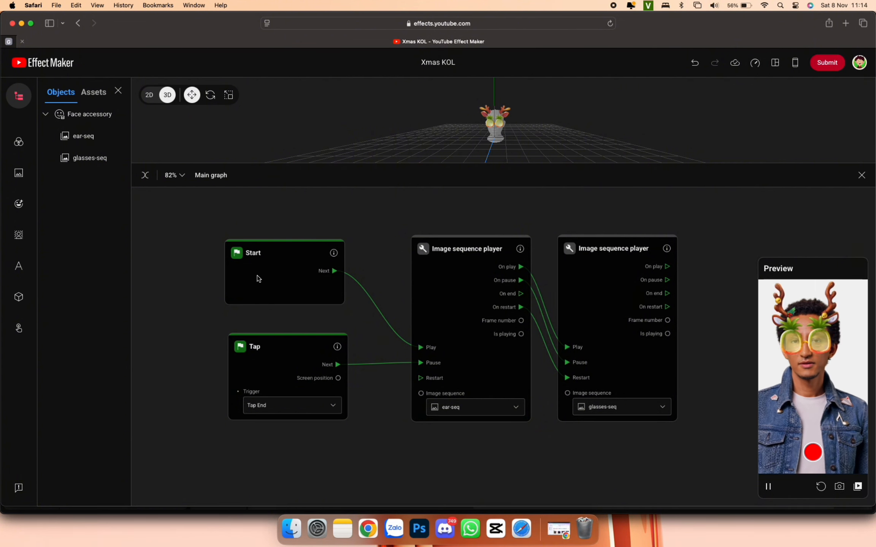
Replace the Start node with a Record trigger node placed above the Tap node.
left_click(276, 259)
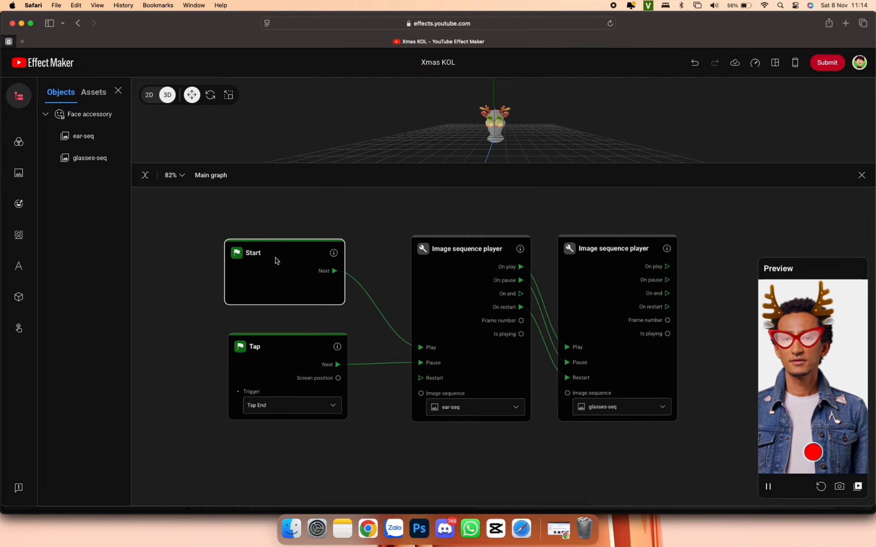
key("BackSpace")
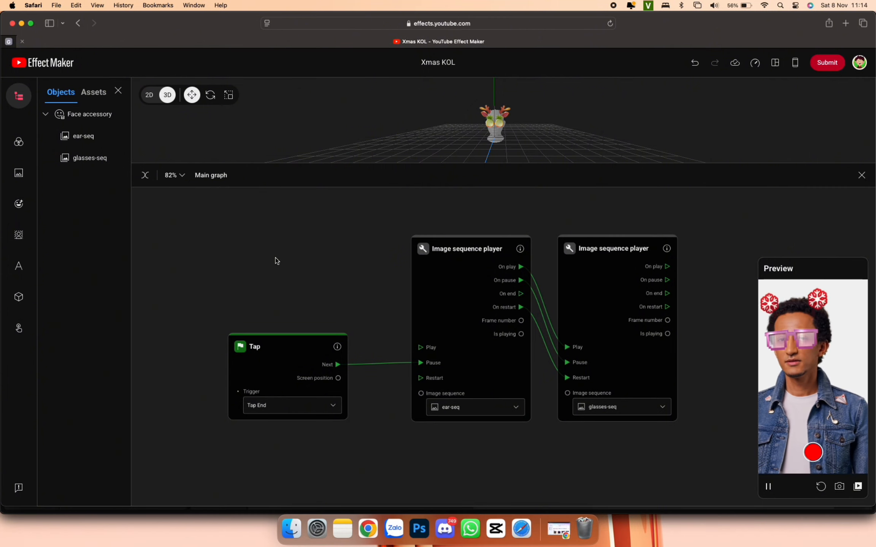
right_click(251, 239)
type("record")
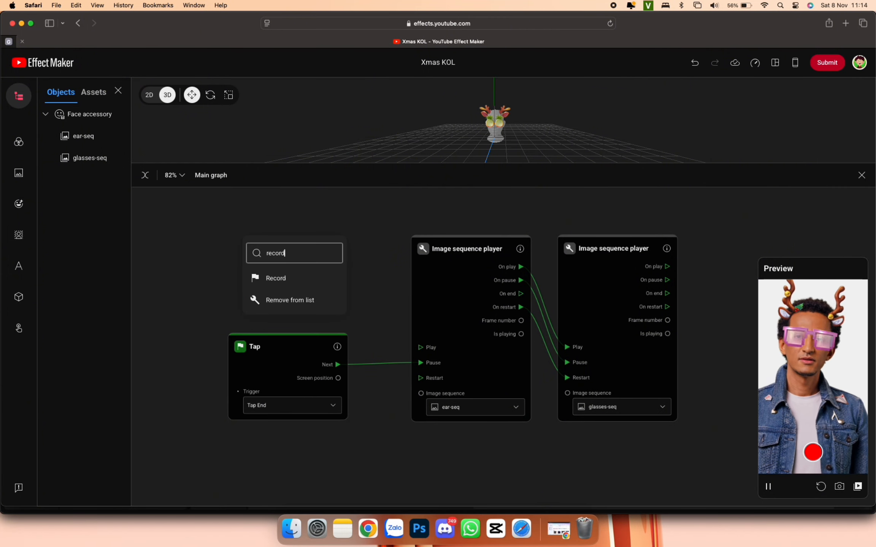
left_click(255, 278)
left_click_drag(319, 272, 297, 258)
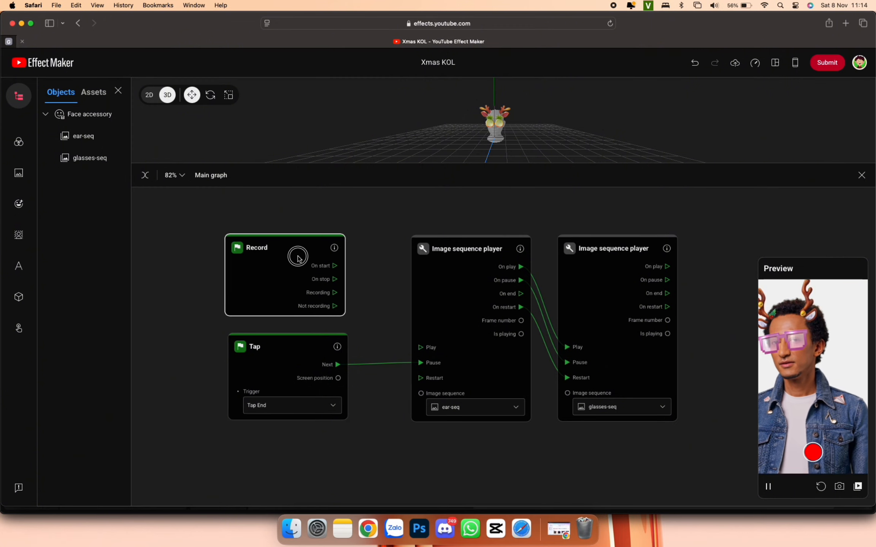
Connect the Record node's Not recording output to the ear-seq player's Pause input and test recording in the preview.
left_click_drag(333, 306, 422, 363)
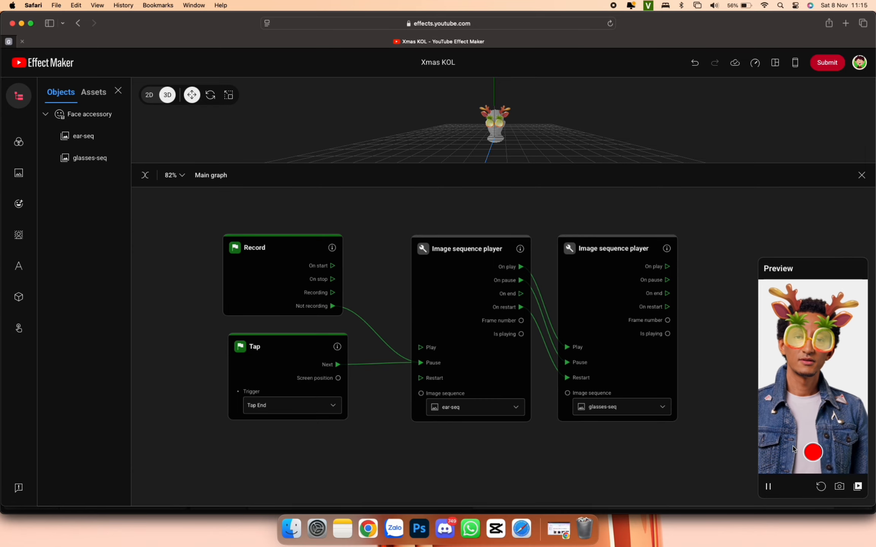
left_click(813, 454)
left_click(813, 454)
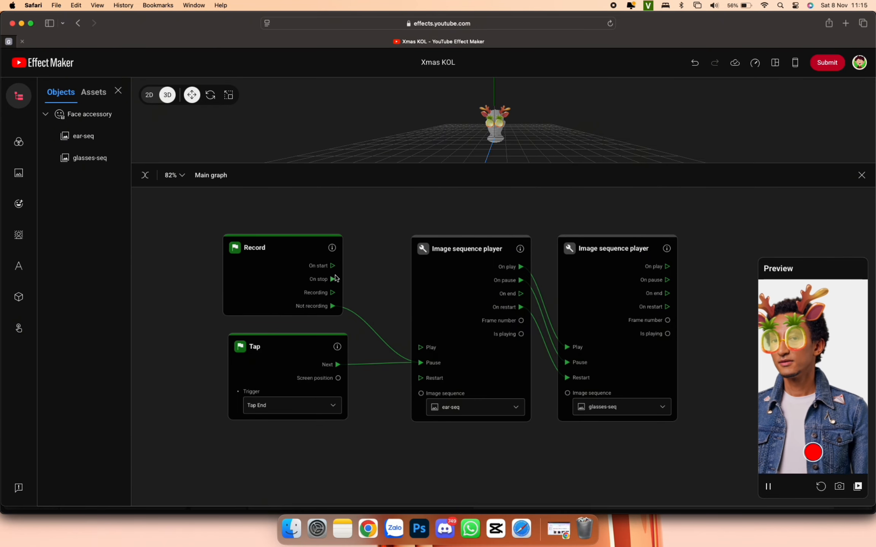
Connect the Record node's On start output to the ear-seq player's Play input and test starting and stopping recordings in the preview.
left_click_drag(332, 266, 420, 347)
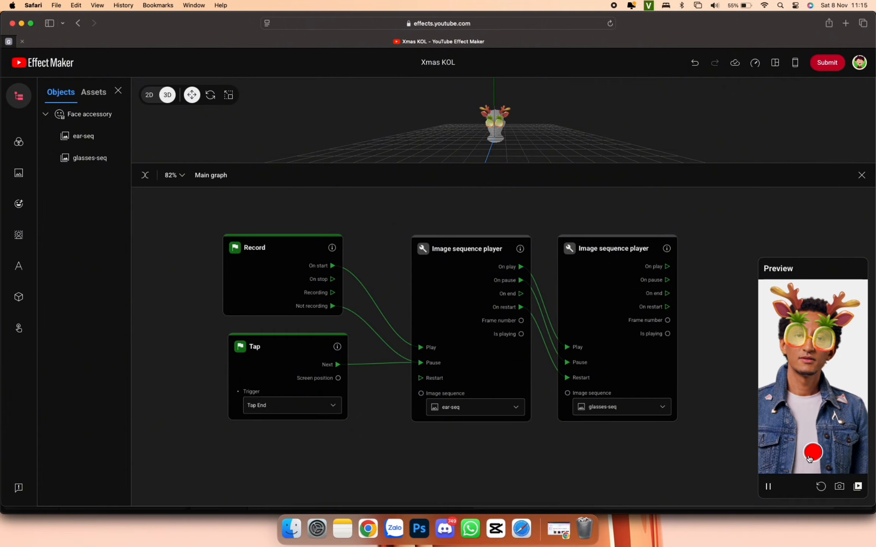
left_click(813, 453)
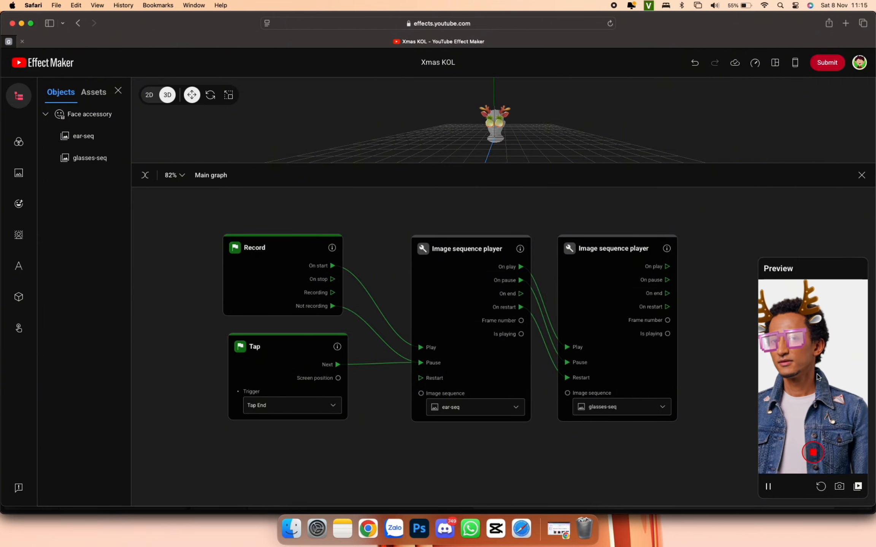
left_click(812, 453)
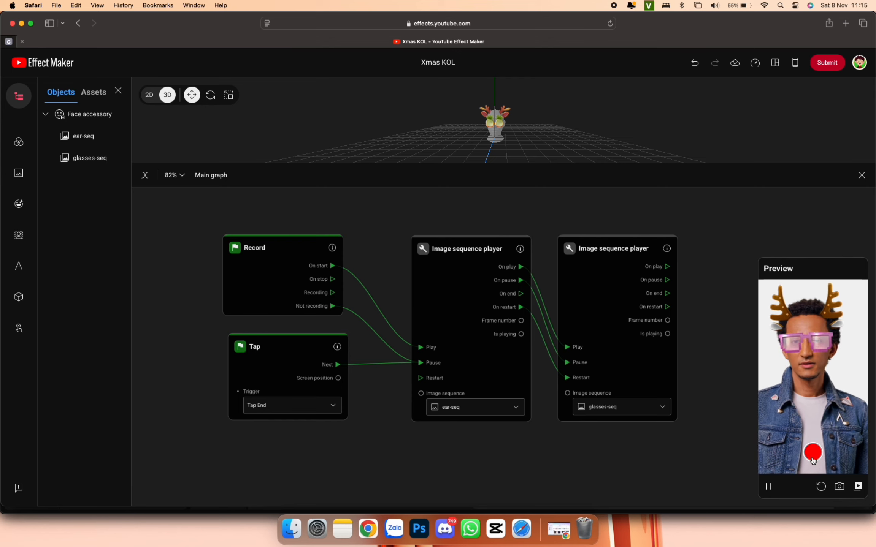
left_click(813, 456)
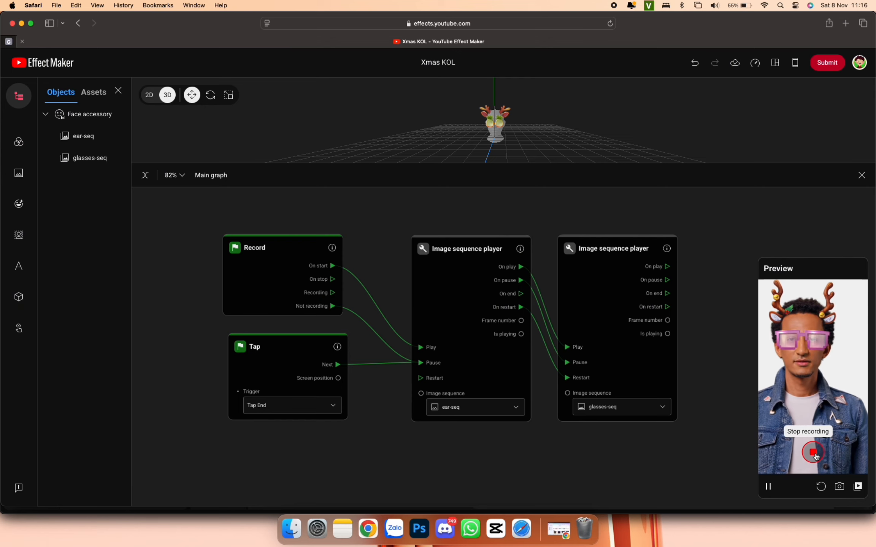
left_click(815, 456)
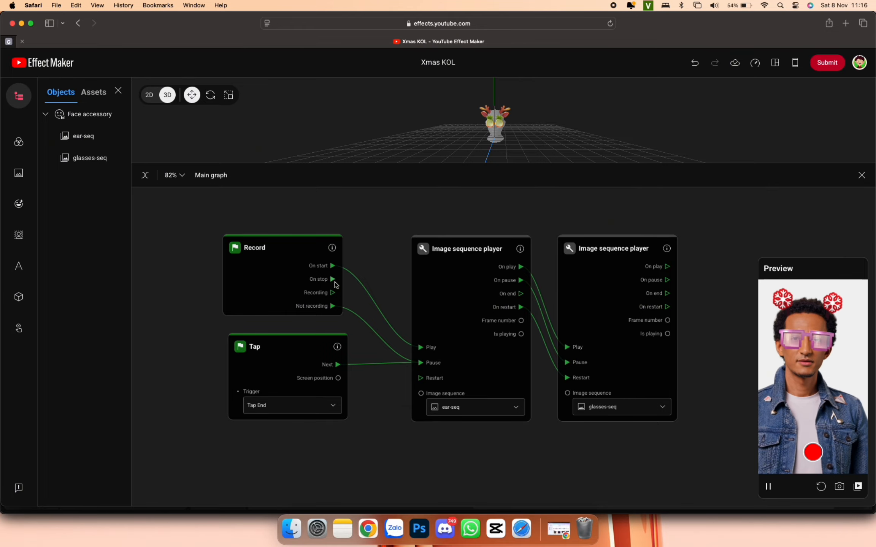
Delete the Tap node and move the Record node away from the players to make room between them.
left_click(293, 357)
key("BackSpace")
left_click_drag(275, 263, 174, 317)
left_click_drag(246, 411, 291, 404)
Add a Delay node between the Record node and the players and set its duration to 3 s.
right_click(339, 397)
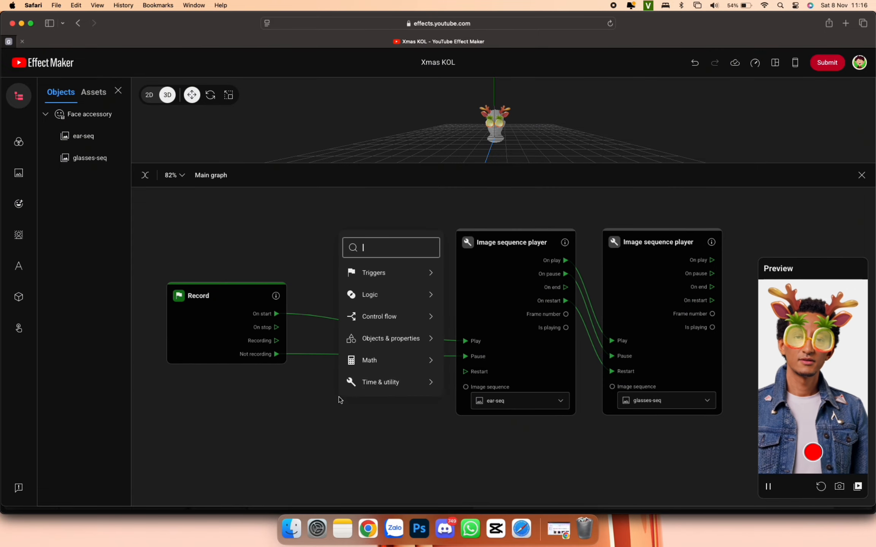
type("dela")
left_click(367, 381)
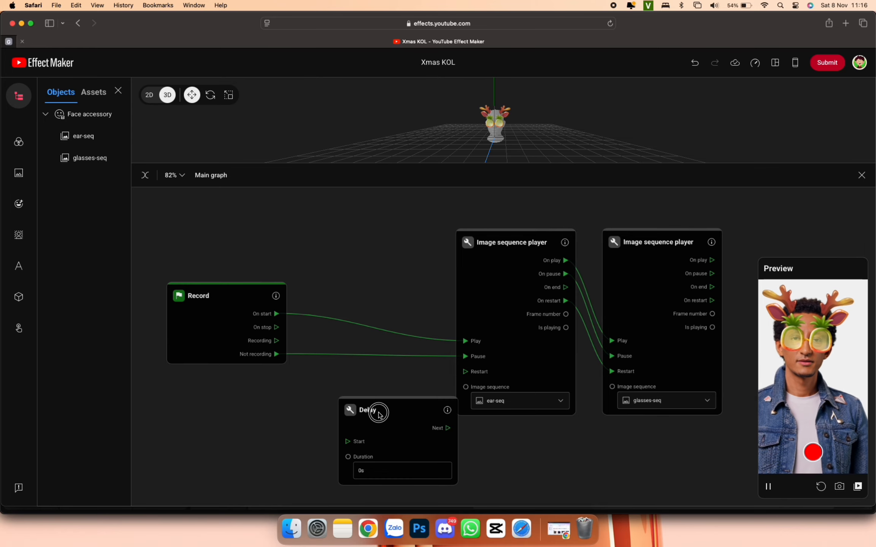
left_click_drag(380, 414, 354, 384)
left_click(334, 439)
type("3")
left_click(285, 453)
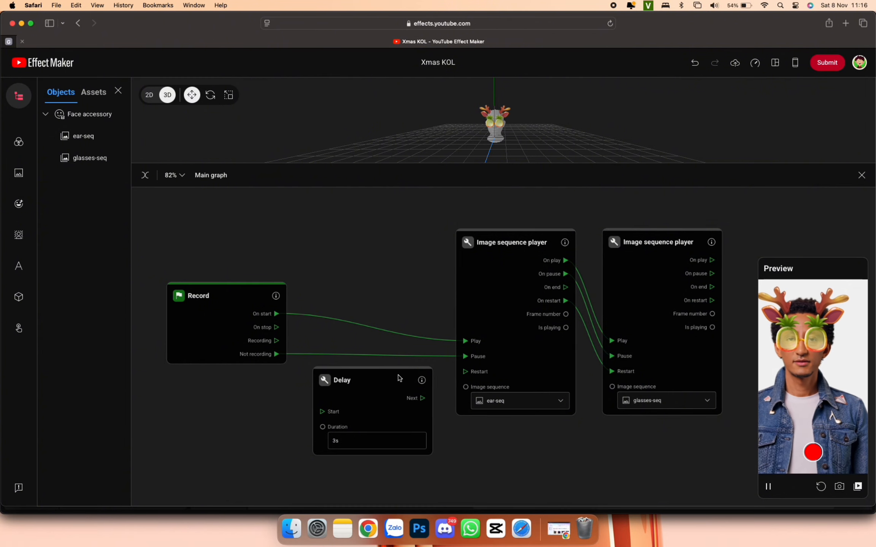
Duplicate the Record node below the original, then wire its On start through the Delay node to the ear-seq player's Pause input.
right_click(246, 319)
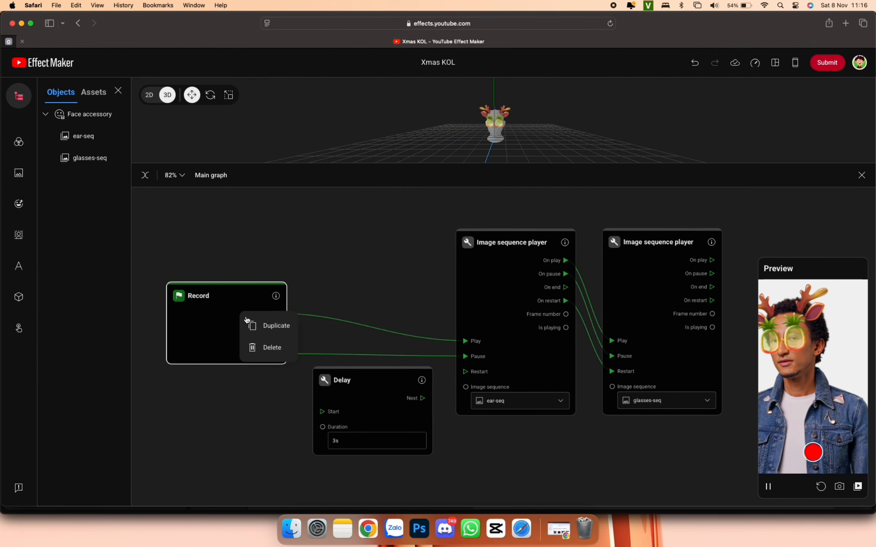
left_click(246, 321)
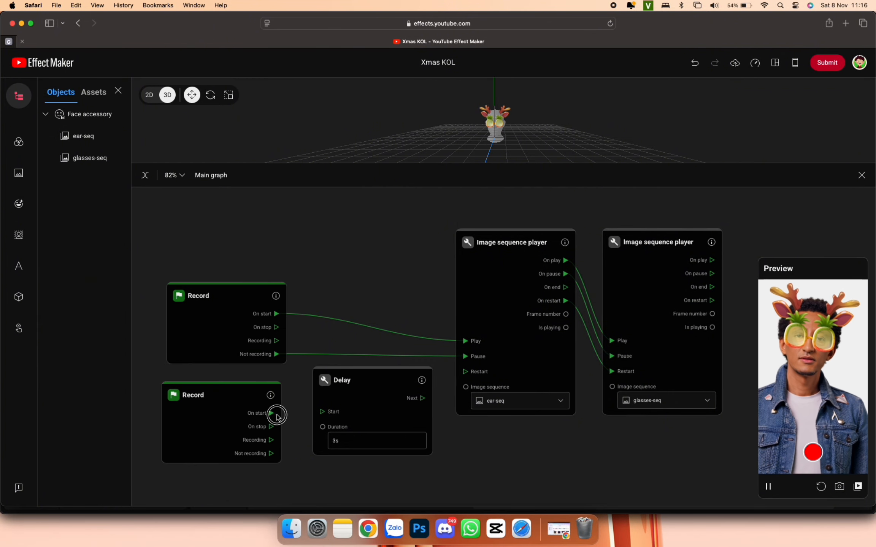
left_click_drag(276, 415, 322, 410)
left_click_drag(244, 404, 249, 403)
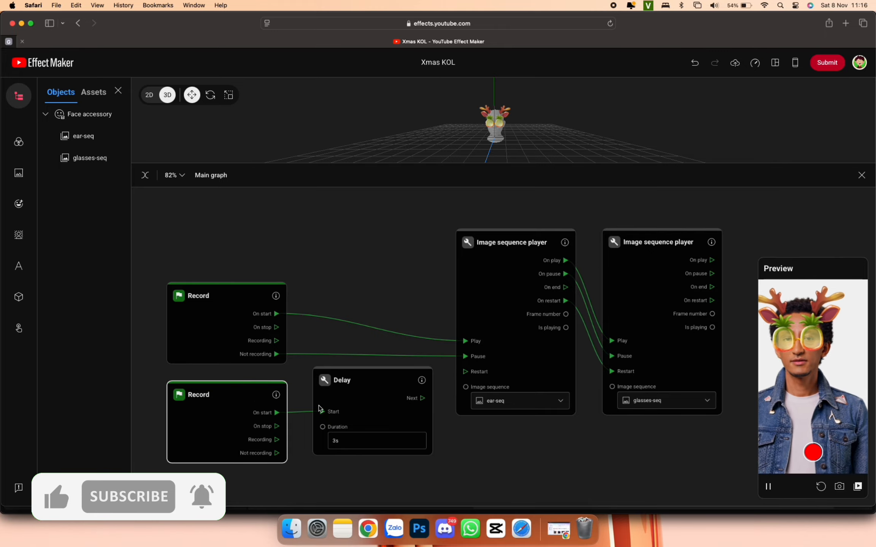
left_click_drag(423, 398, 464, 356)
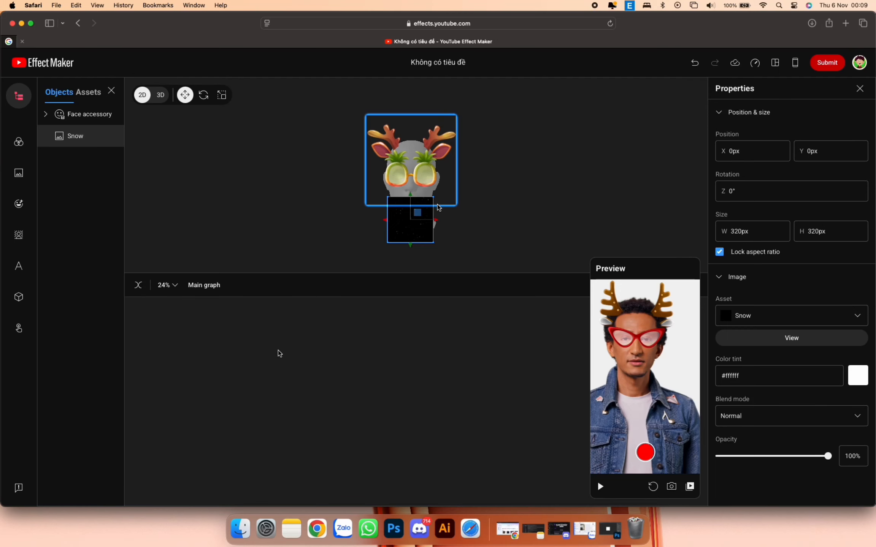
Resume the preview playback to check how the Snow image appears over the face effect.
left_click(600, 487)
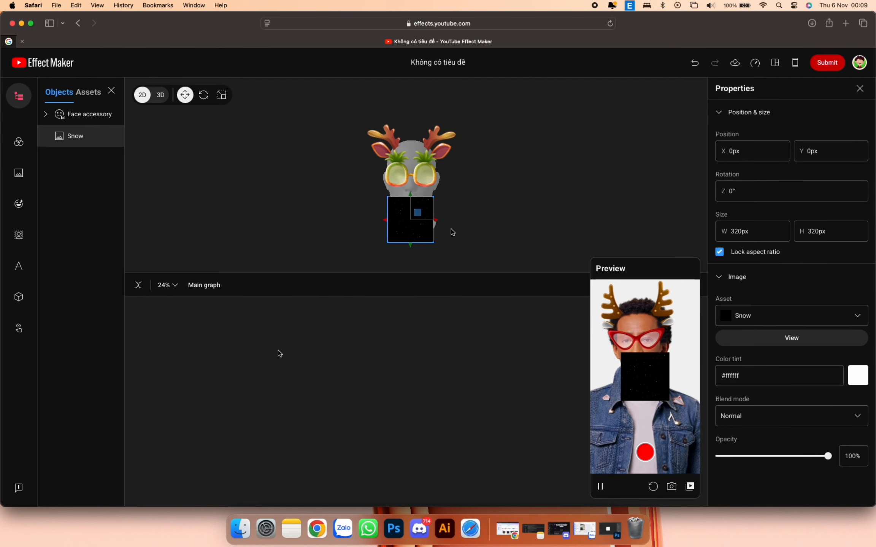
Enlarge the Snow image to a width of 1280 px with its aspect ratio locked.
left_click(756, 232)
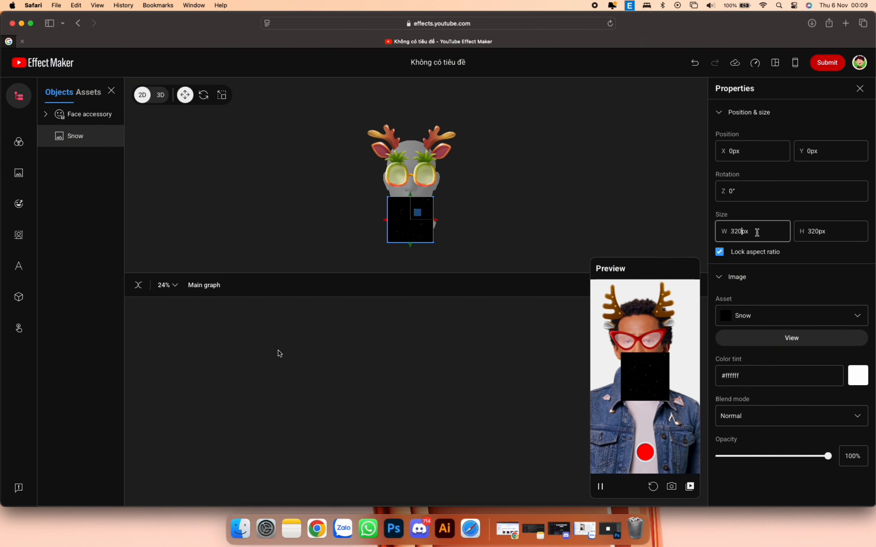
key("super+a")
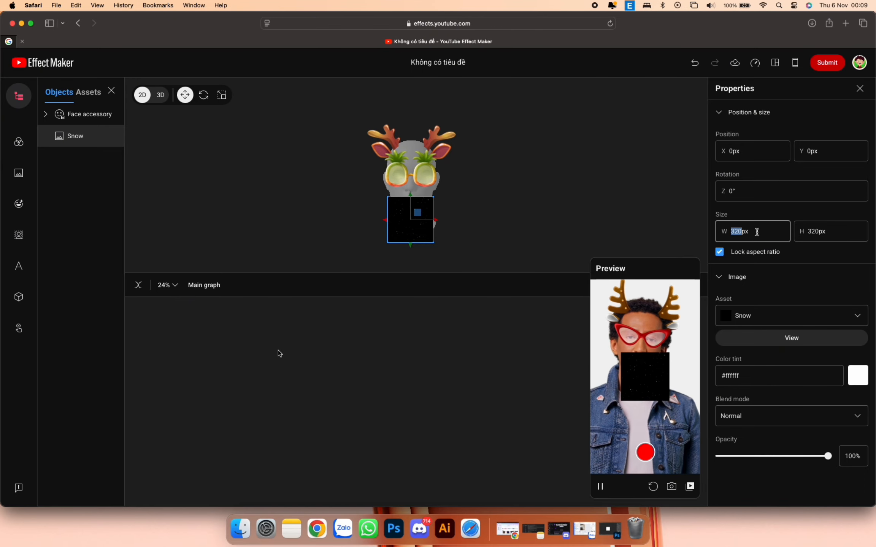
type("1280")
key("Return")
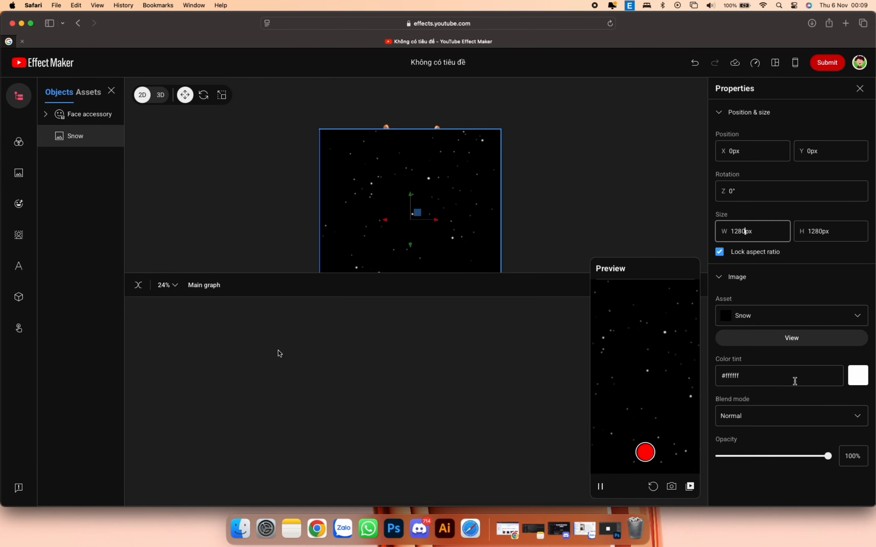
Rename the Snow image as Snow 1 and create a hidden duplicate named Snow 2.
left_click(113, 136)
left_click(97, 170)
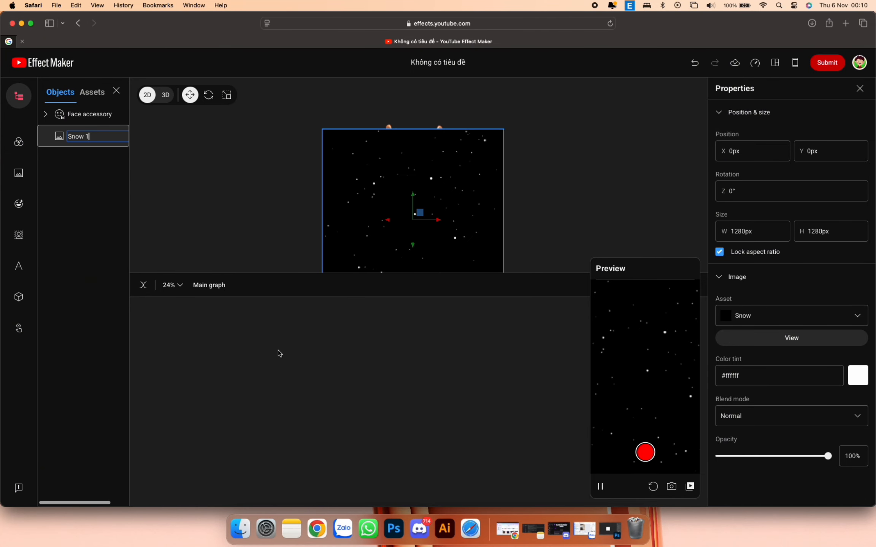
right_click(75, 137)
left_click(95, 149)
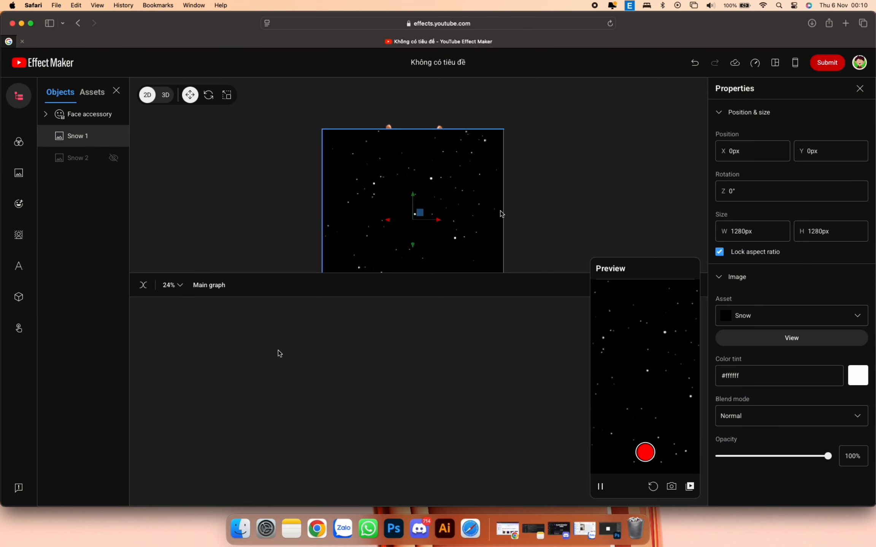
left_click_drag(413, 195, 416, 60)
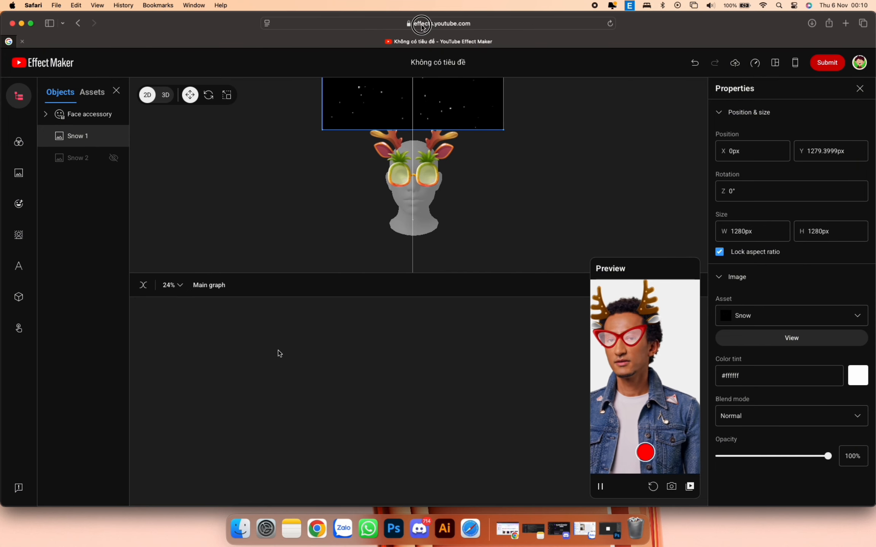
left_click_drag(422, 24, 424, 286)
key("super+z")
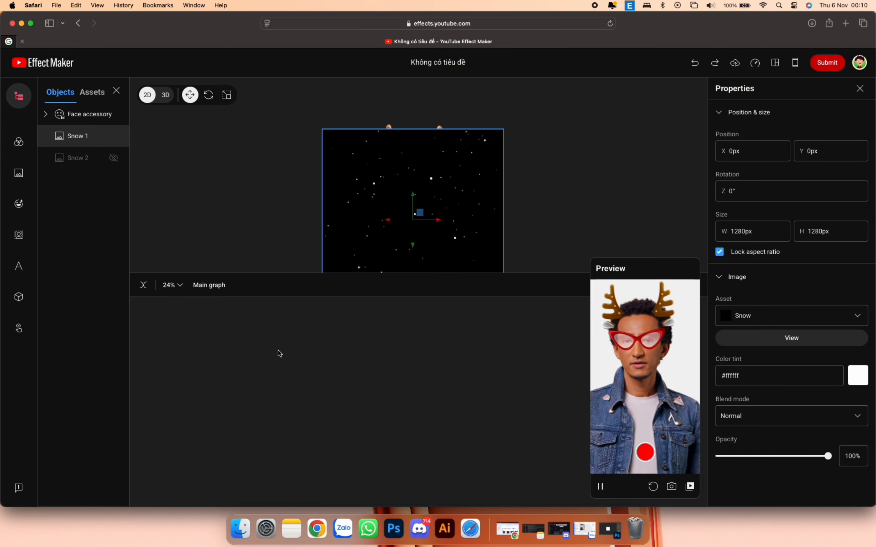
Set the Y position of Snow 1 to 1280 px, and unhide Snow 2 with its Y position also at 1280 px.
type("1280")
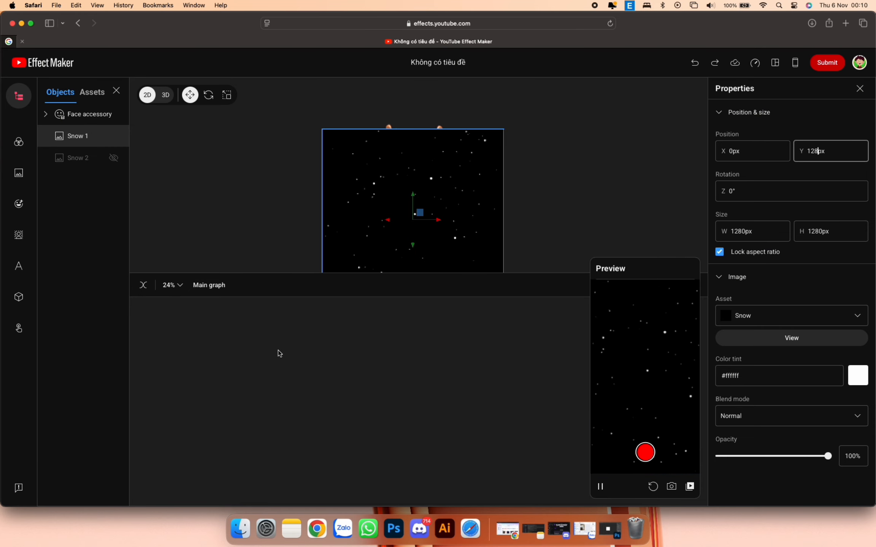
key("Return")
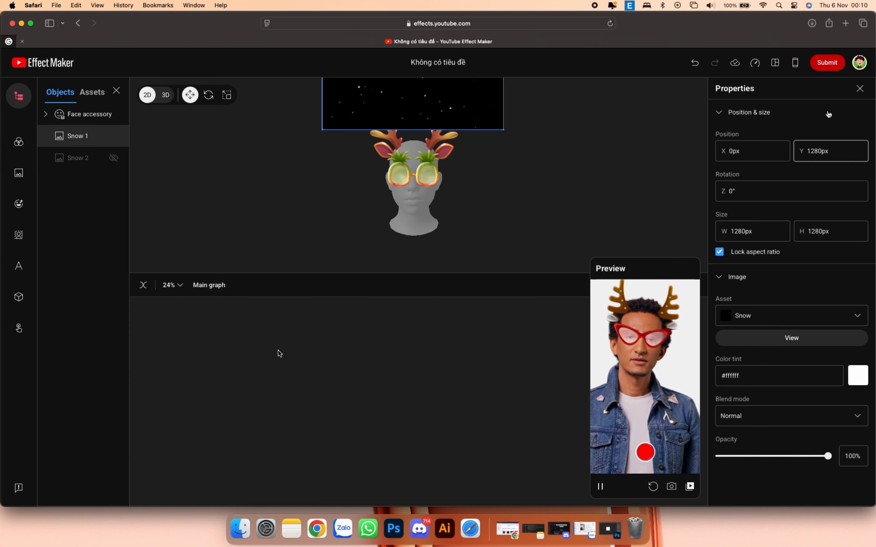
left_click(78, 158)
left_click(113, 158)
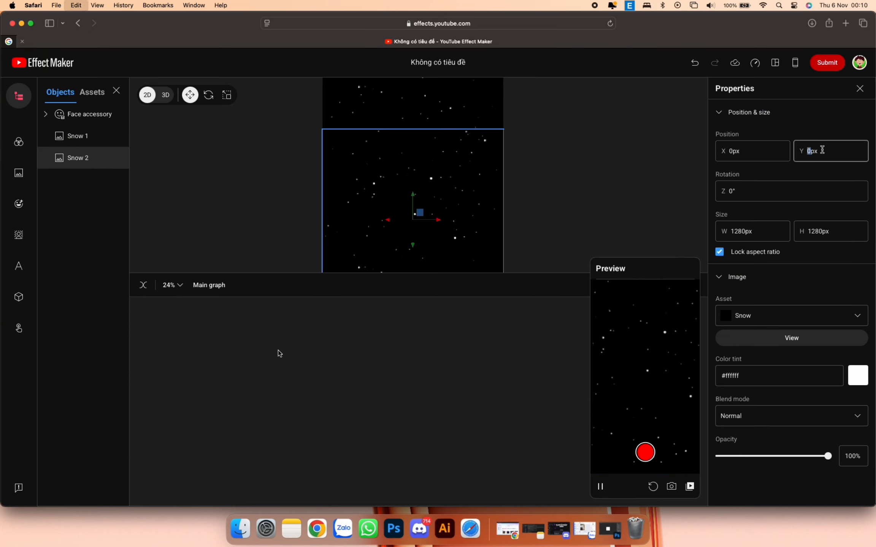
type("1280")
key("Return")
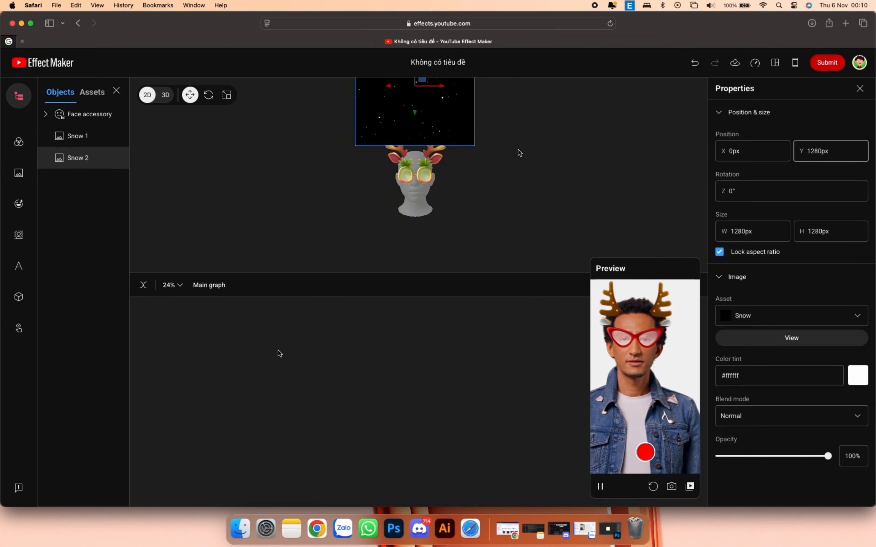
left_click_drag(522, 141, 517, 187)
scroll(517, 187, "down", 2)
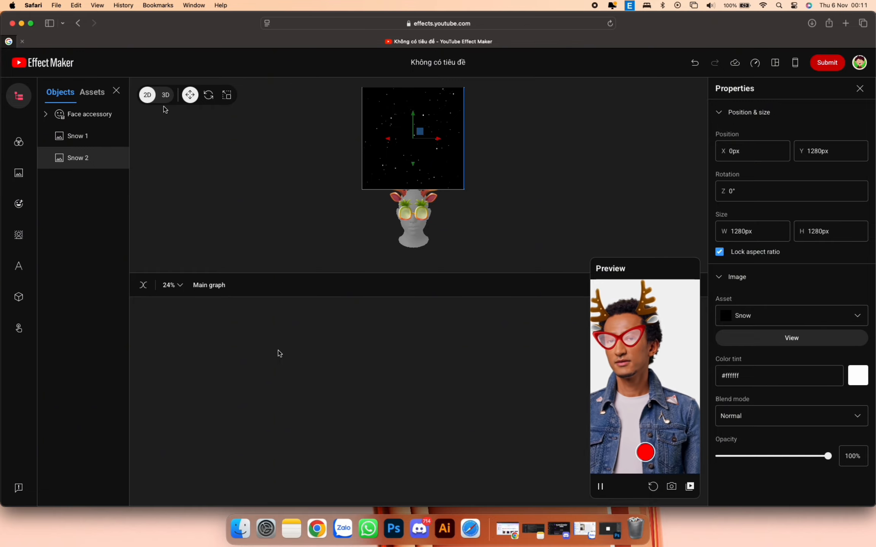
left_click(165, 94)
left_click(147, 94)
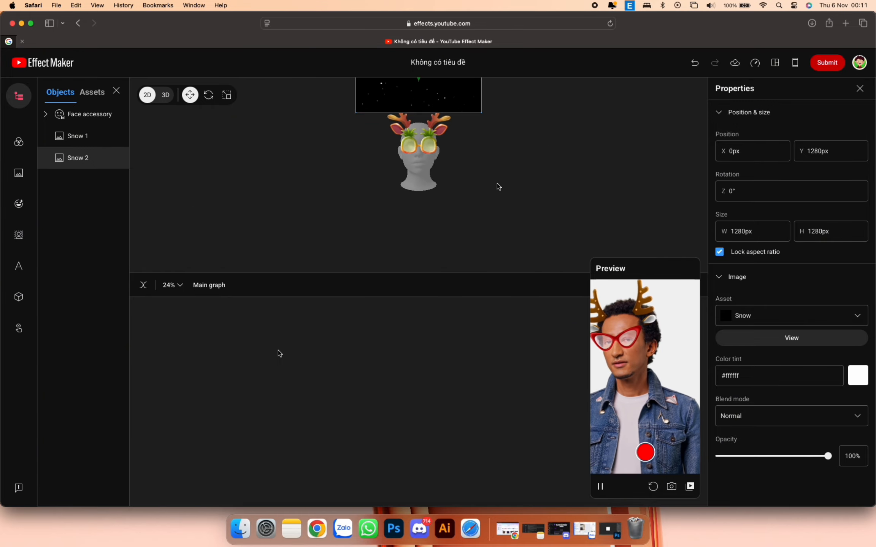
Add a Tap node to the main graph and place a Transition node to its right.
right_click(278, 350)
type("tap")
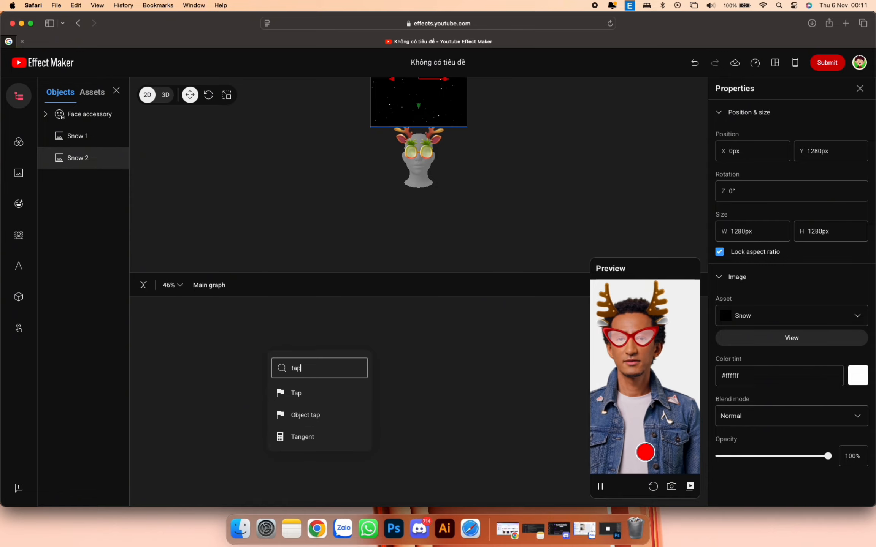
left_click(294, 392)
scroll(314, 361, "up", 5)
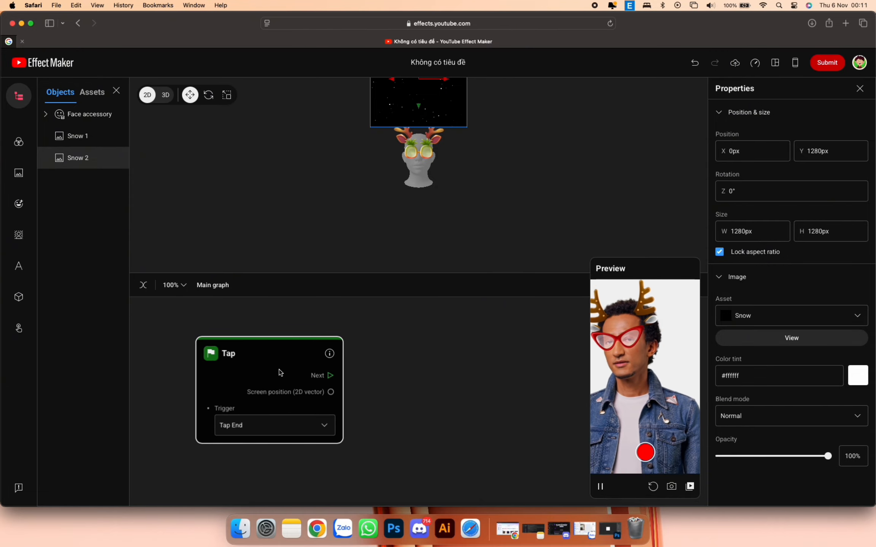
scroll(419, 392, "down", 3)
left_click_drag(418, 392, 334, 388)
right_click(334, 388)
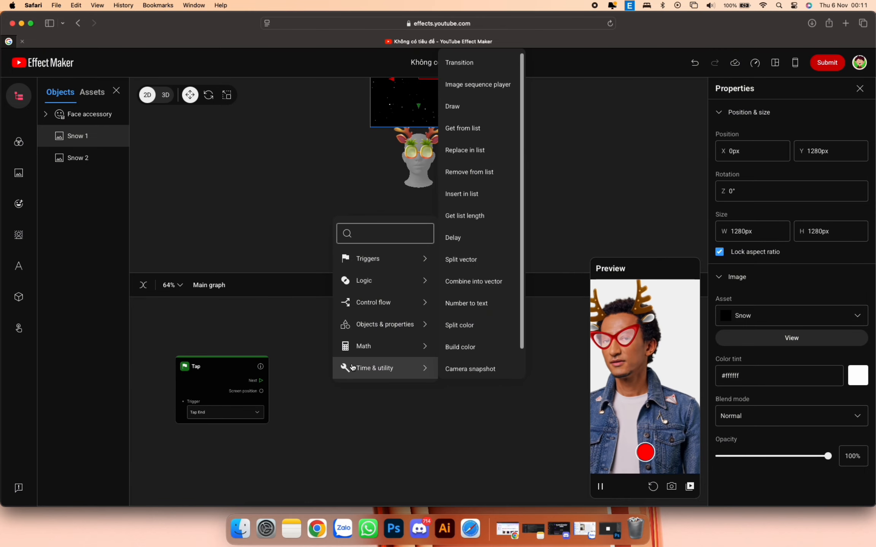
type("tra")
left_click(369, 217)
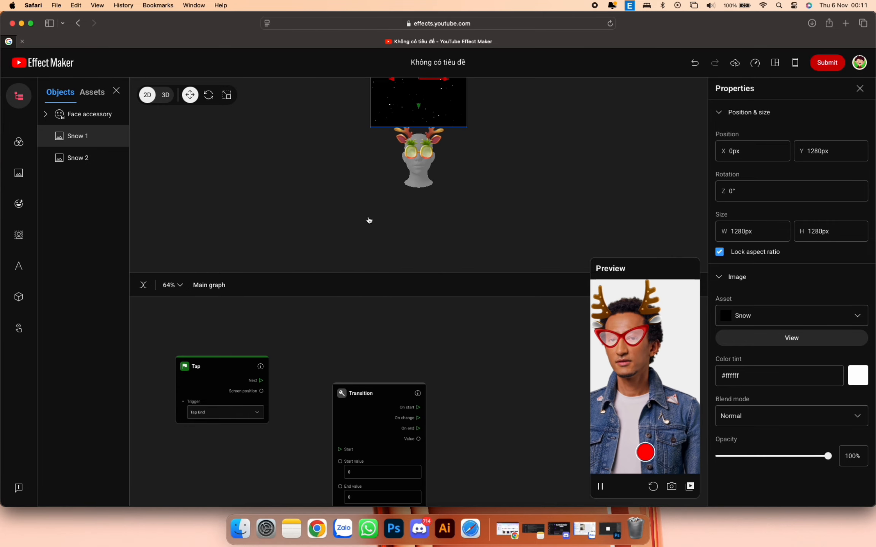
left_click_drag(368, 390, 342, 337)
Add a Set property node beside the Transition node and make it control the Y position of Snow 1.
right_click(437, 374)
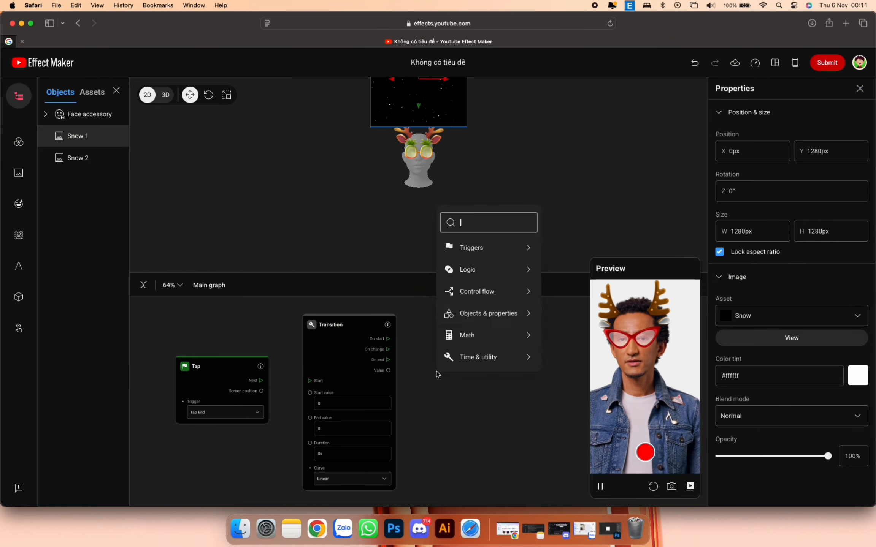
left_click(566, 244)
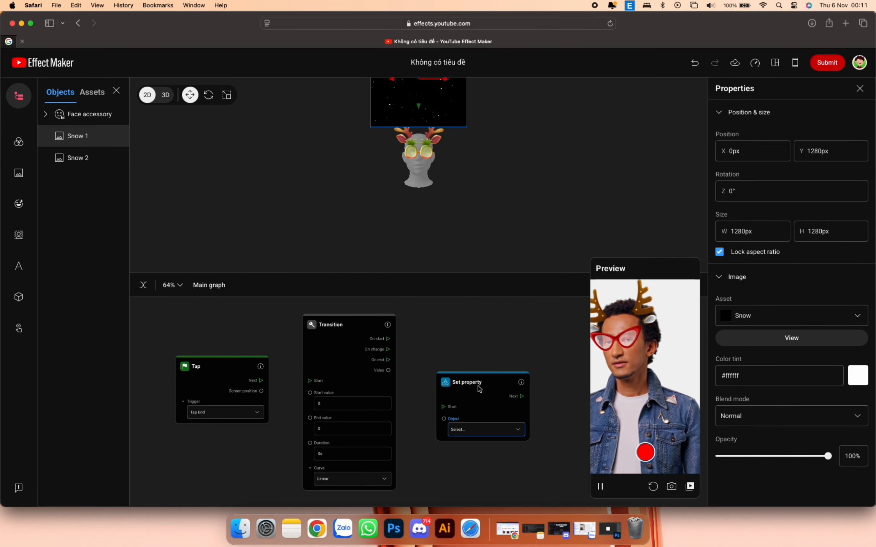
left_click_drag(480, 386, 462, 357)
scroll(469, 415, "up", 2)
left_click(467, 399)
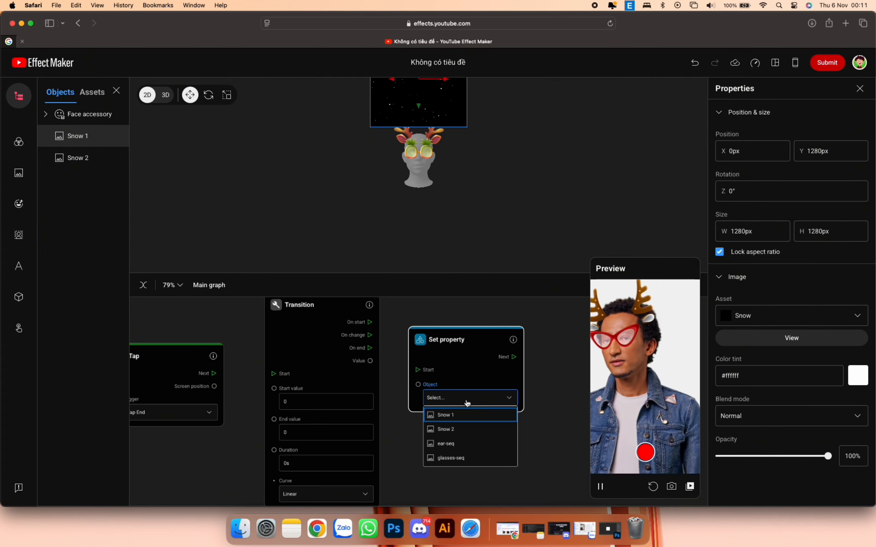
left_click(466, 419)
left_click(452, 417)
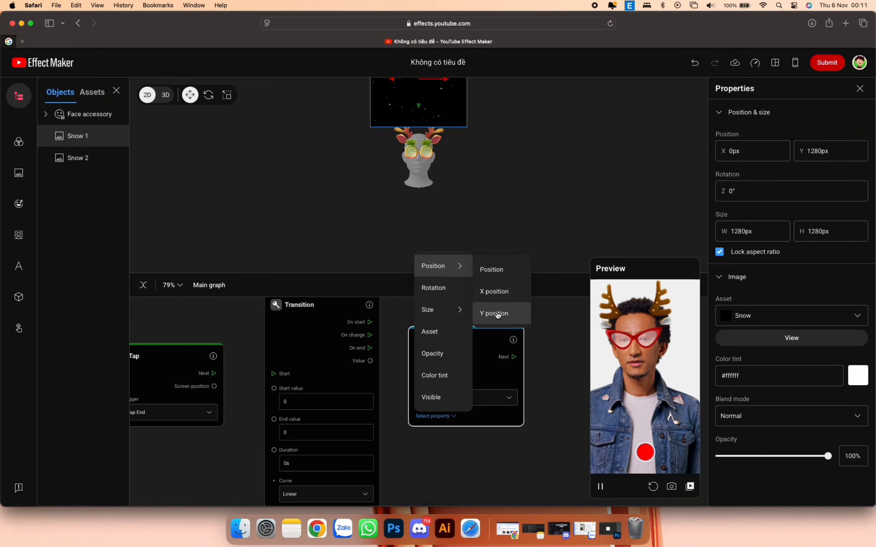
left_click(497, 314)
Set the Transition from 1280 to -1280, start it from Tap, and wire its On change and Value outputs into Snow 1's Set Y position node.
left_click_drag(439, 272, 441, 176)
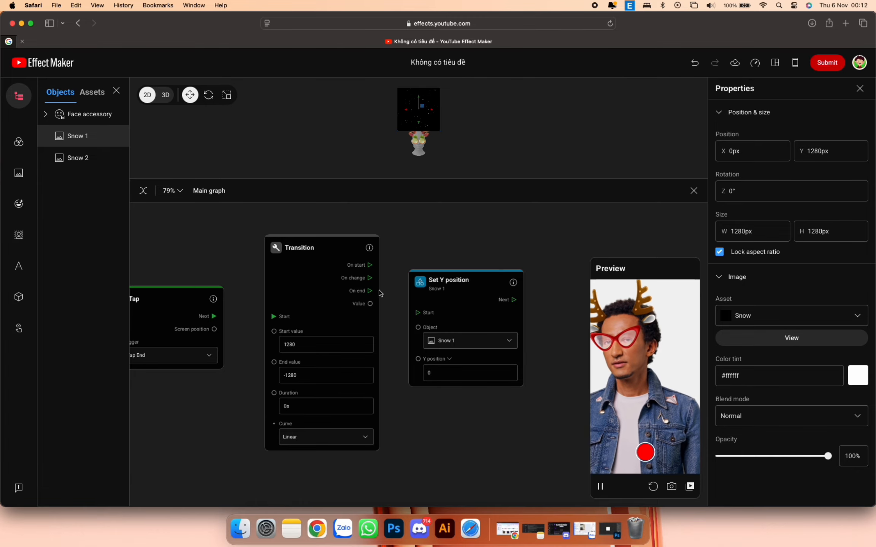
left_click_drag(266, 322, 271, 317)
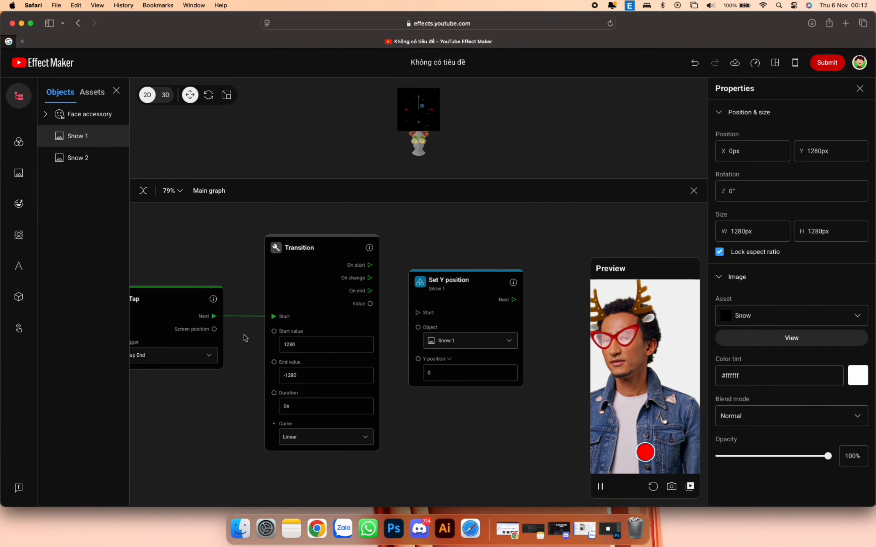
left_click_drag(368, 278, 419, 358)
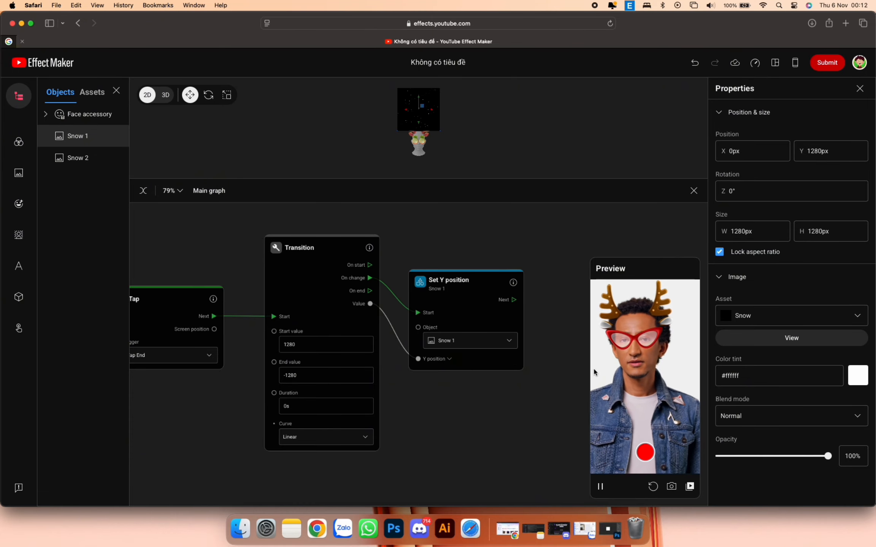
Set the Transition's duration to 10 s and trigger the Snow 1 movement by tapping in the preview.
left_click(302, 404)
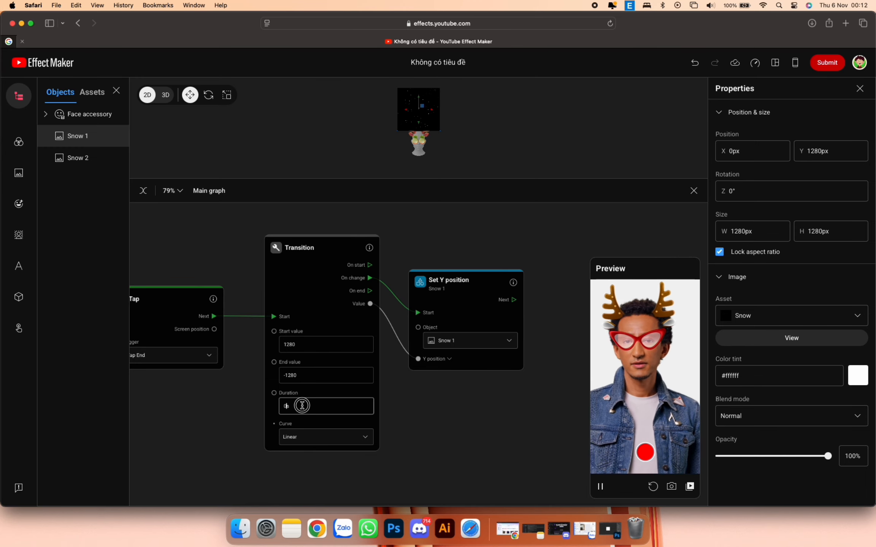
type("10")
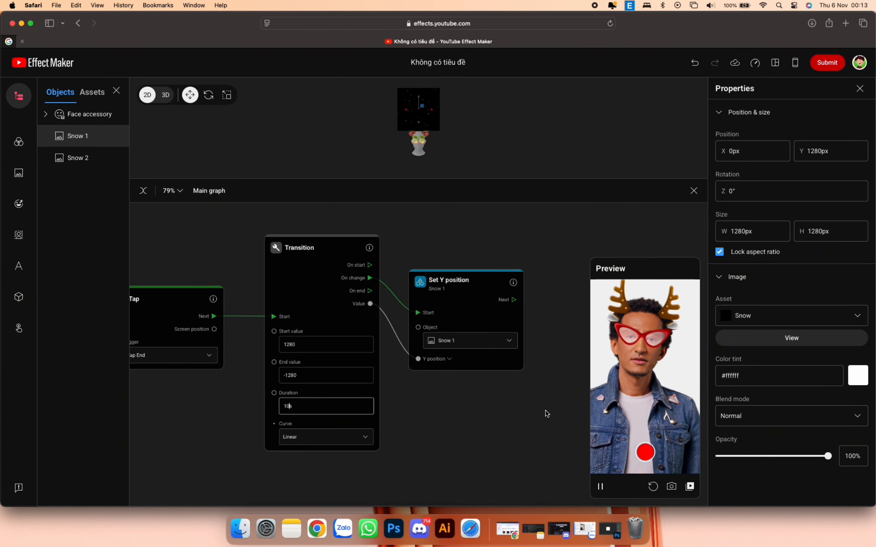
left_click(617, 377)
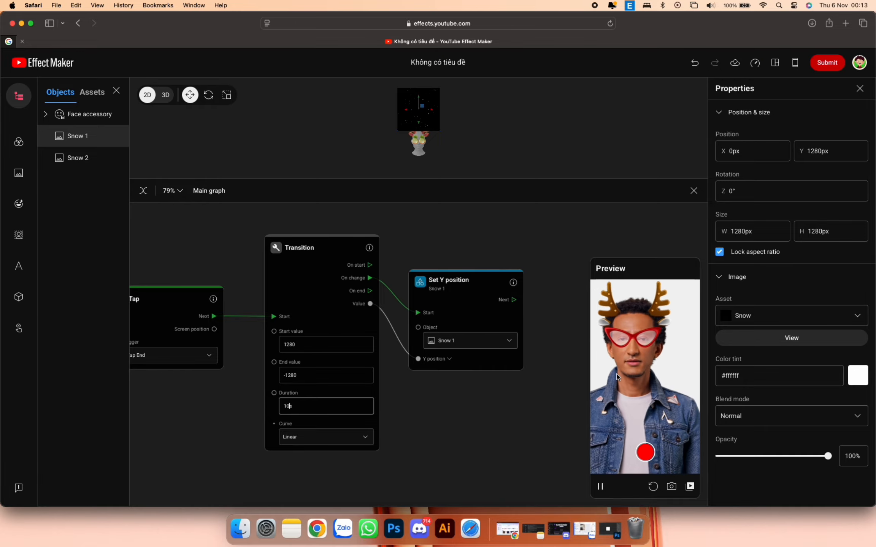
Lower the Set Y position node, duplicate it together with the Transition node, and place the copies to the right of the originals.
left_click(457, 316)
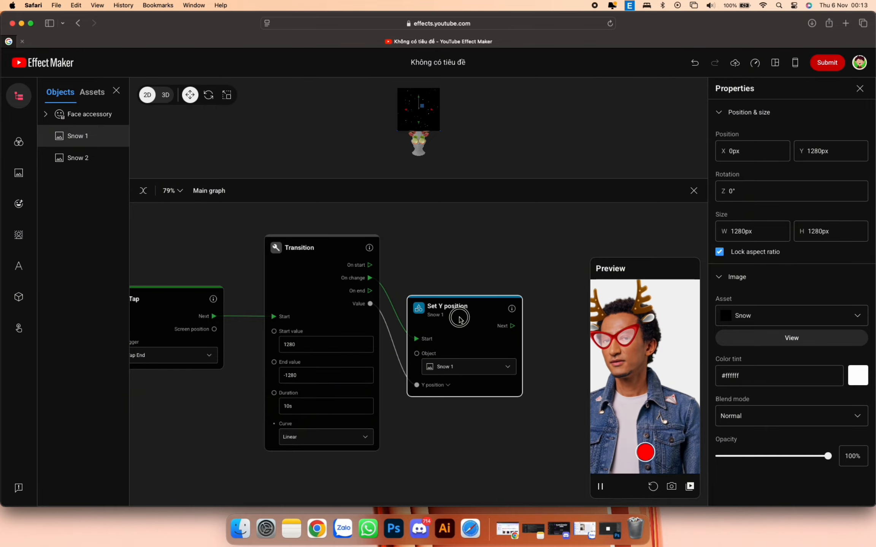
scroll(556, 336, "down", 3)
left_click_drag(563, 344, 464, 285)
right_click(251, 293)
left_click(272, 306)
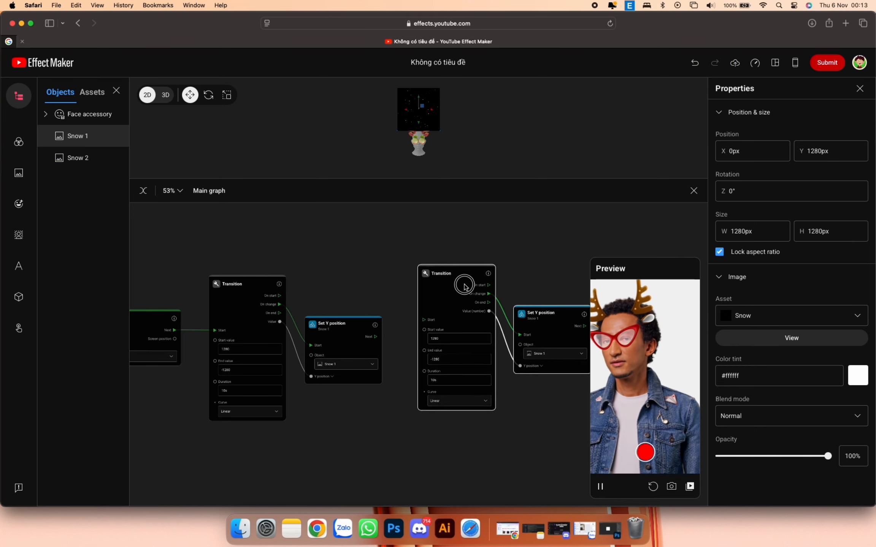
left_click_drag(337, 332, 339, 353)
left_click_drag(505, 375, 430, 378)
Change the object of the duplicated Set Y position node to Snow 2.
scroll(429, 377, "up", 3)
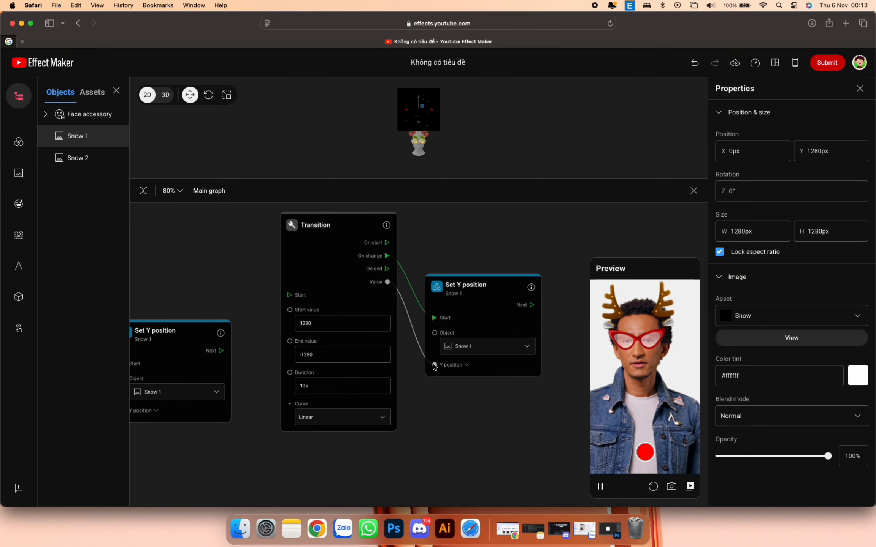
left_click(487, 346)
left_click(471, 377)
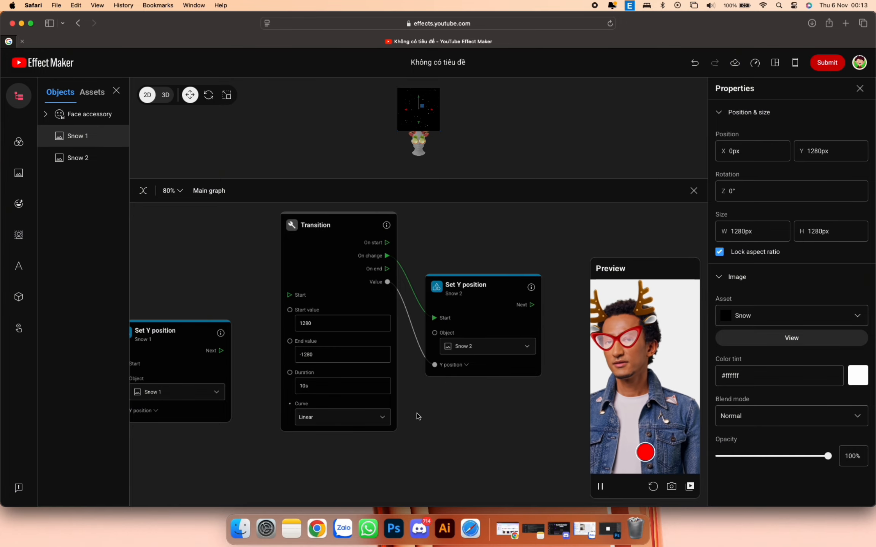
Add a Delay node between the two Transition nodes and place it above Snow 1's Set Y position node.
scroll(318, 434, "down", 3)
scroll(318, 434, "left", 5)
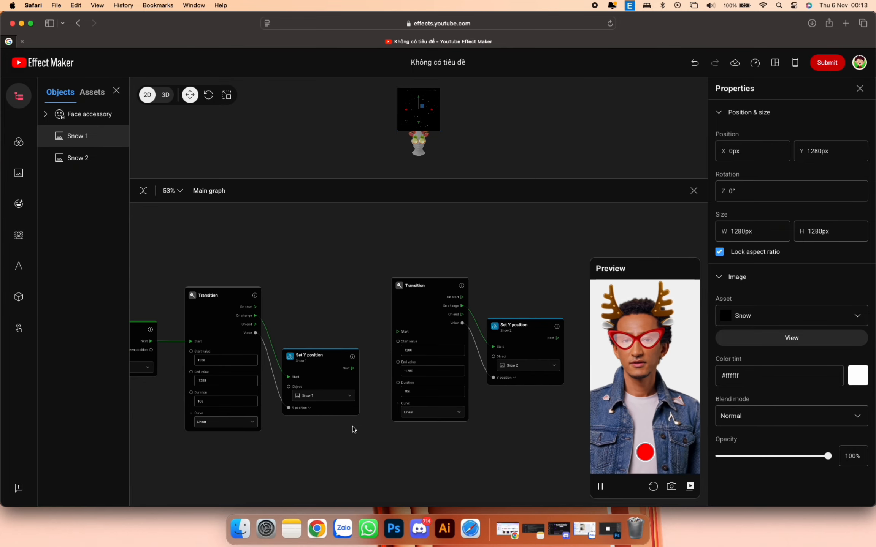
scroll(312, 388, "up", 2)
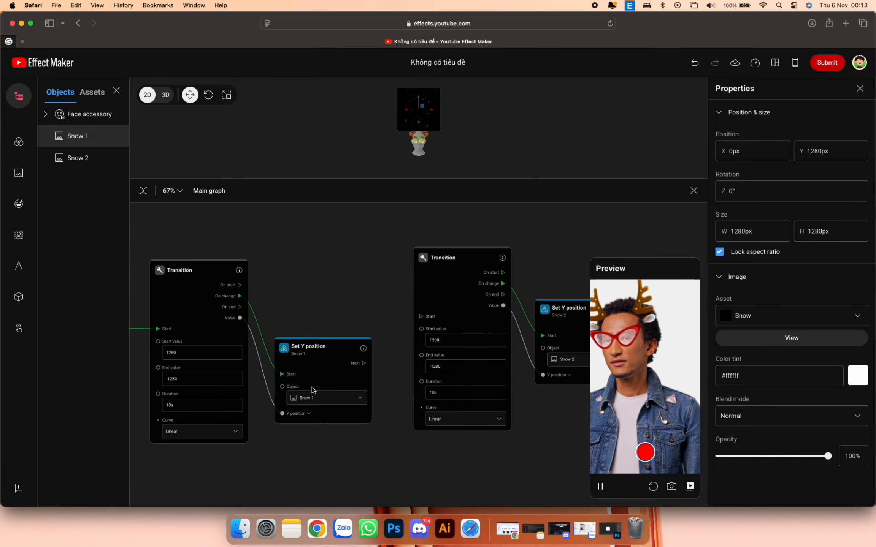
right_click(318, 288)
type("del")
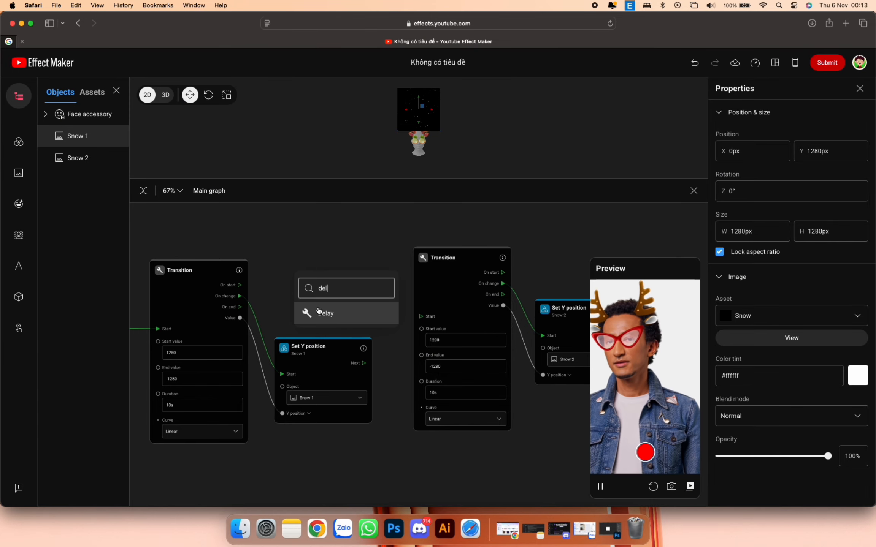
left_click(322, 312)
left_click_drag(322, 282, 305, 263)
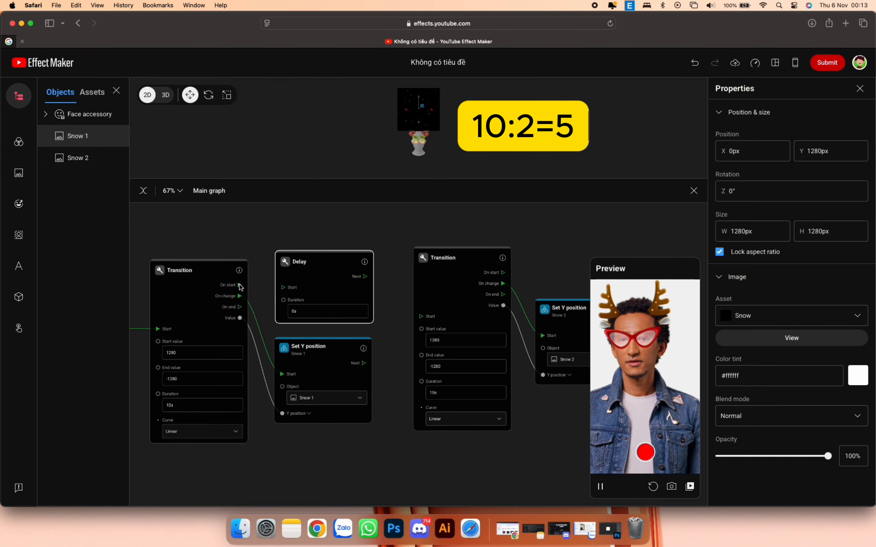
Wire the first Transition's On start output through the Delay node to the second Transition's Start, with the delay set to 5 s.
left_click_drag(405, 308, 419, 318)
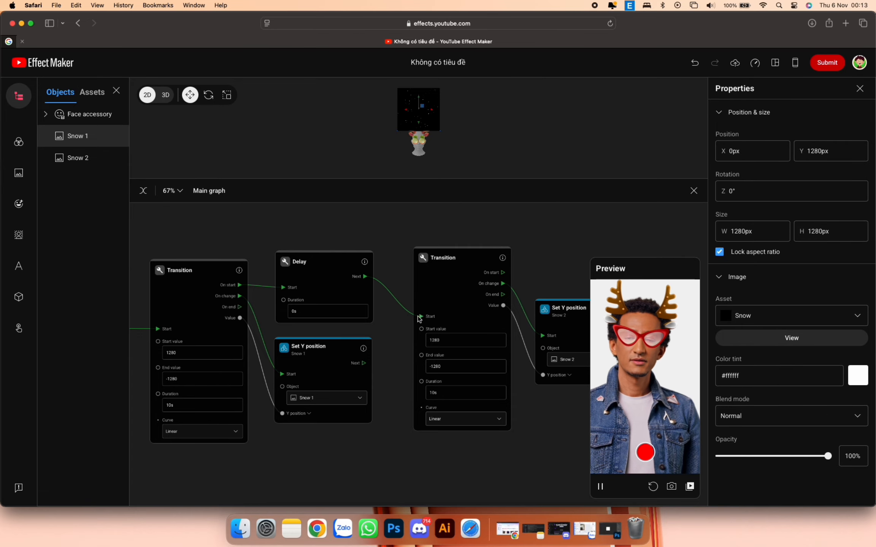
key("super+z")
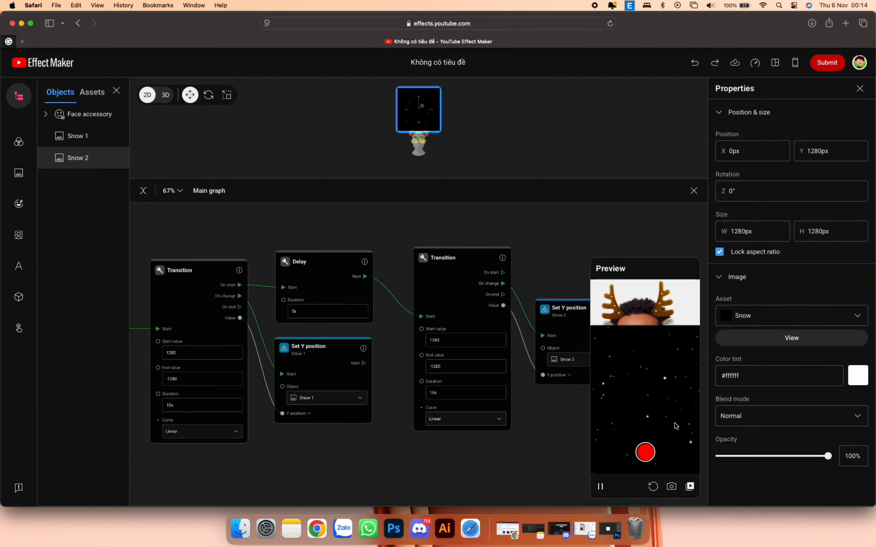
left_click(77, 137)
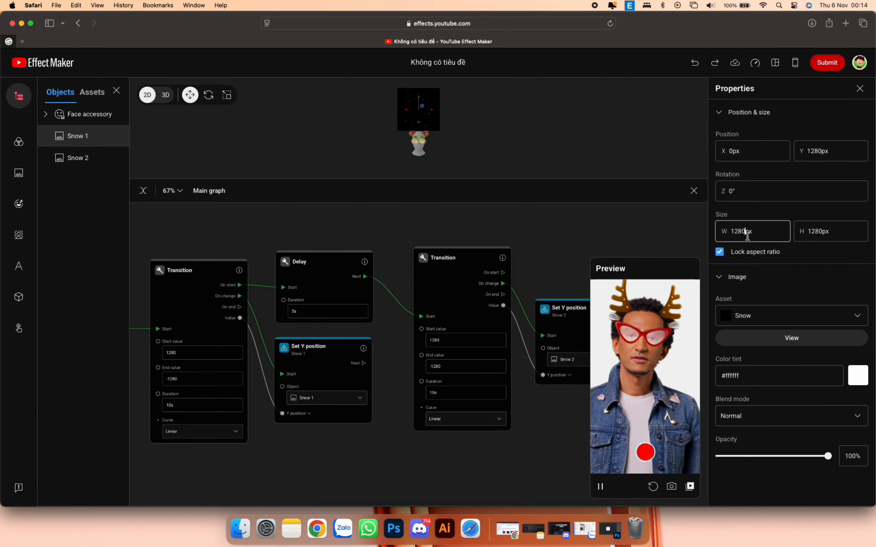
left_click(547, 253)
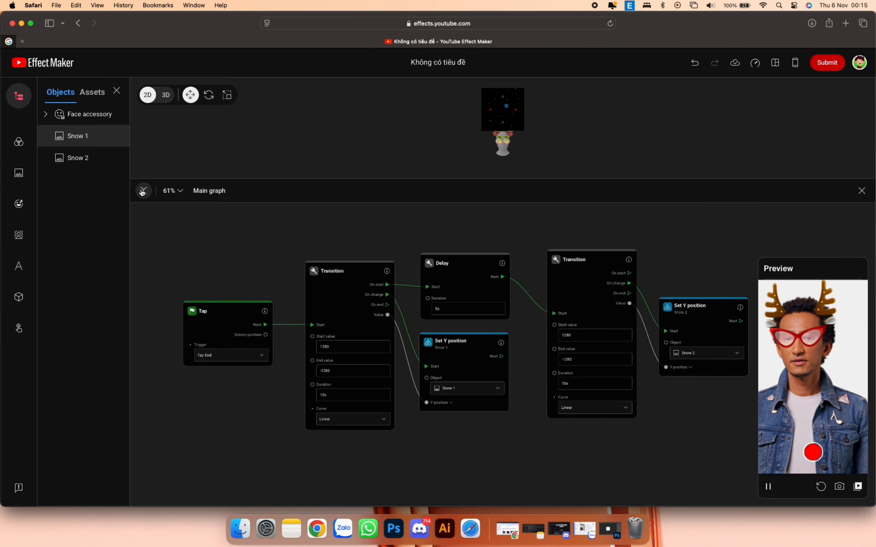
Create a single-value Number variable named snowLoop with value 0.
left_click(143, 192)
left_click(242, 215)
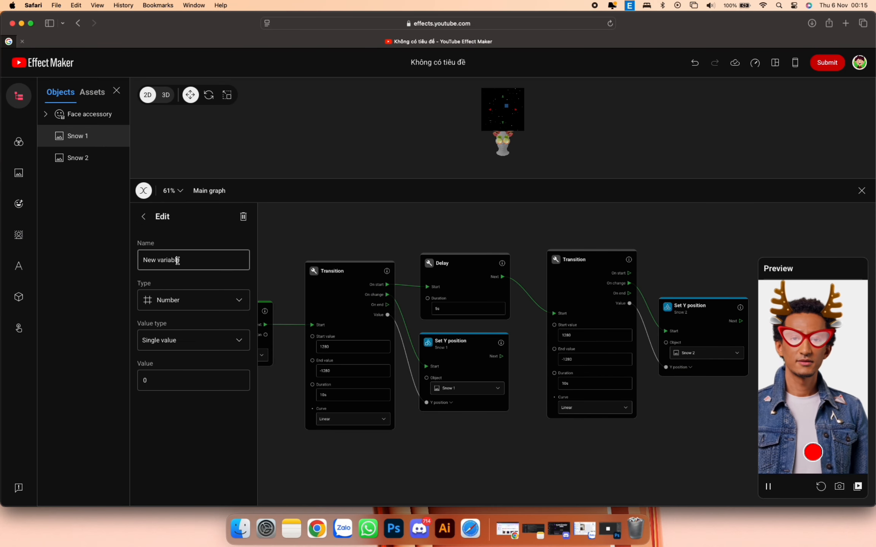
triple_click(177, 260)
type("snowLoop")
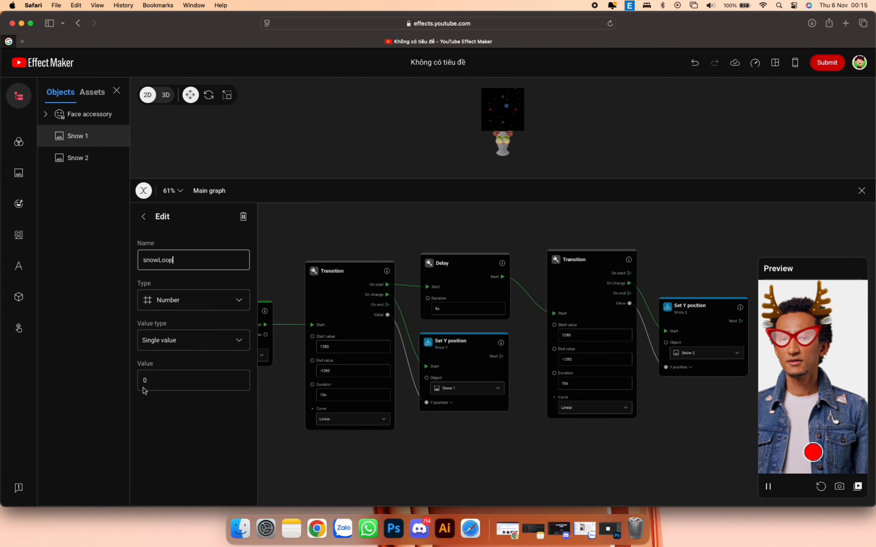
left_click(144, 216)
left_click(144, 195)
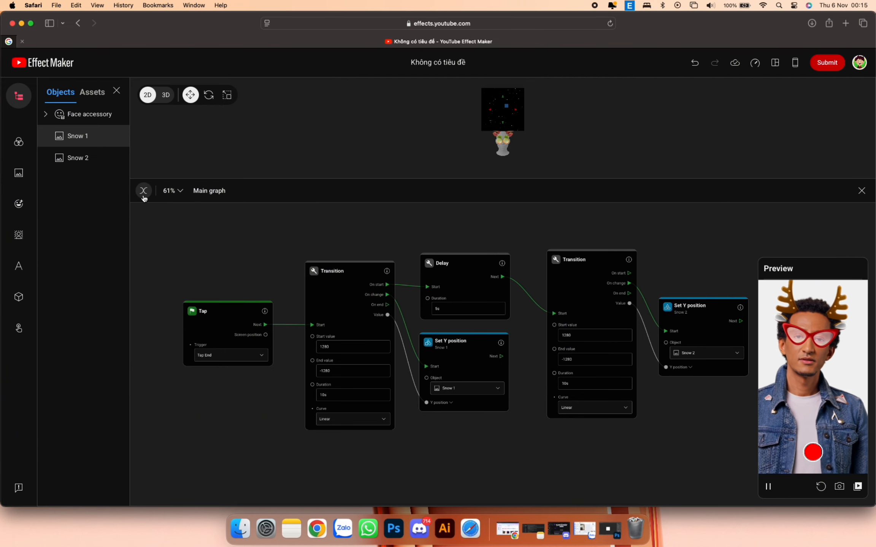
Move Snow 1's Set Y position node up close beneath the Delay node and set Snow 1's size to 1285 px.
left_click_drag(615, 430, 553, 419)
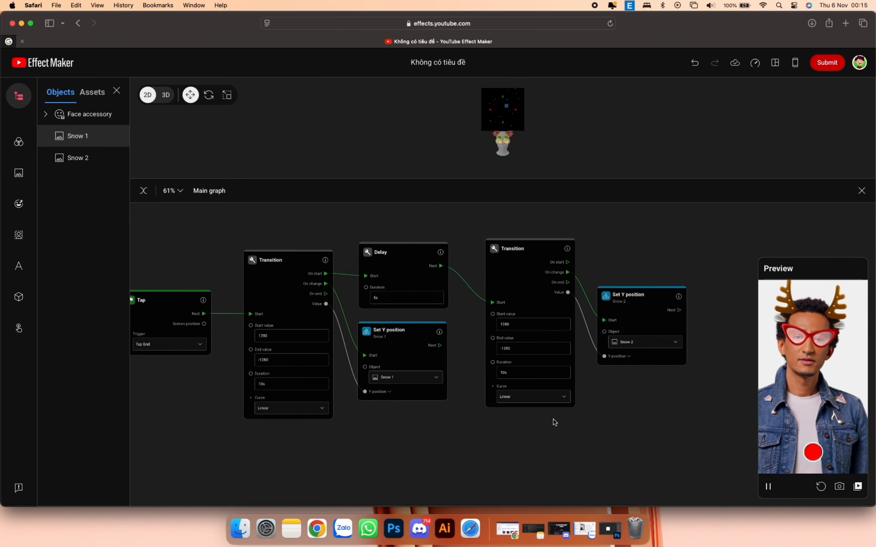
left_click_drag(396, 337, 397, 329)
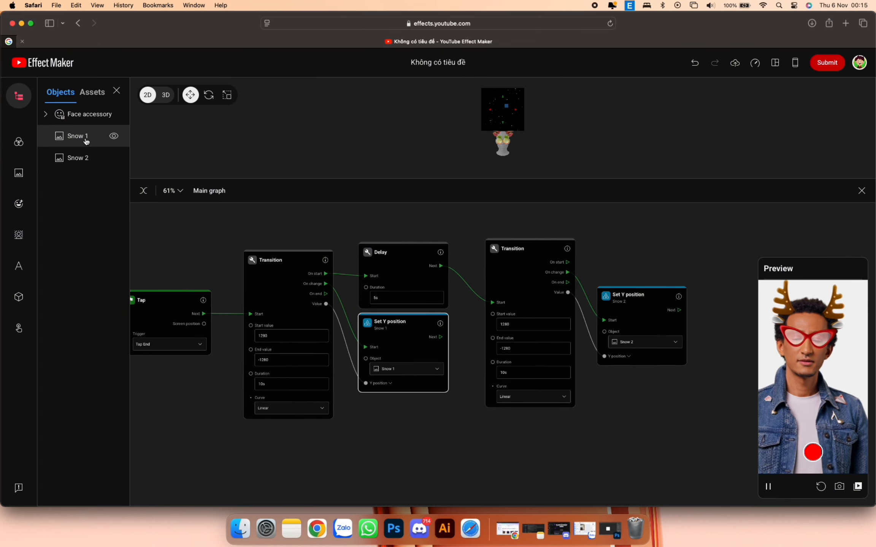
left_click(86, 141)
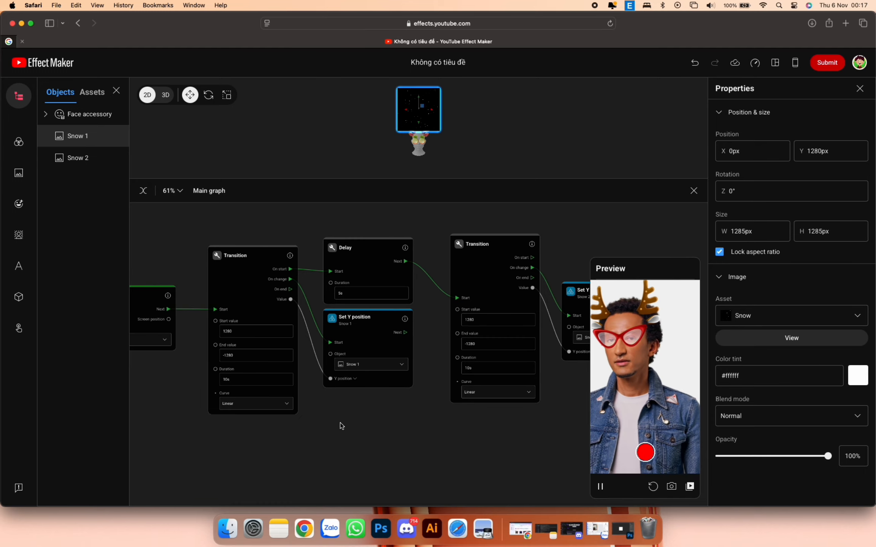
Move the Tap node away from the first Transition and place a new Set variable node in the gap between them.
left_click_drag(341, 423, 505, 422)
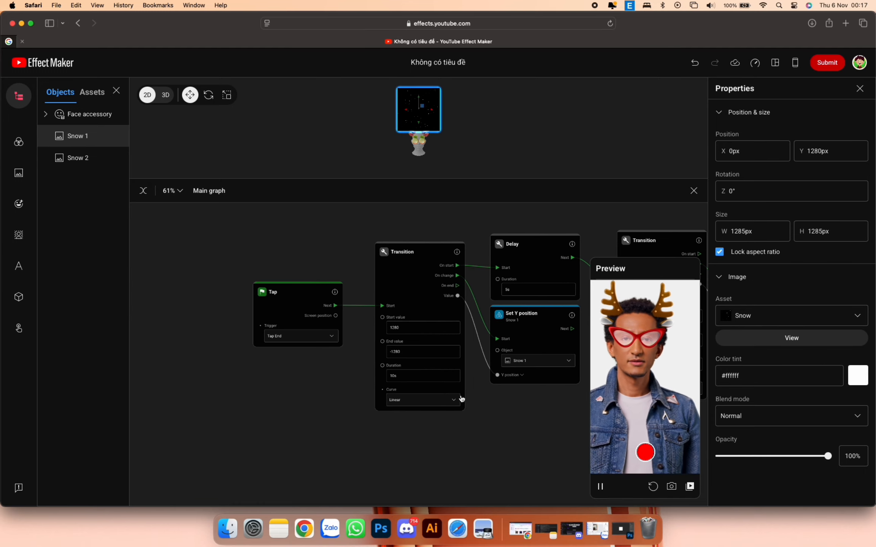
left_click_drag(312, 306, 180, 306)
left_click_drag(318, 378, 447, 373)
left_click_drag(308, 295, 189, 295)
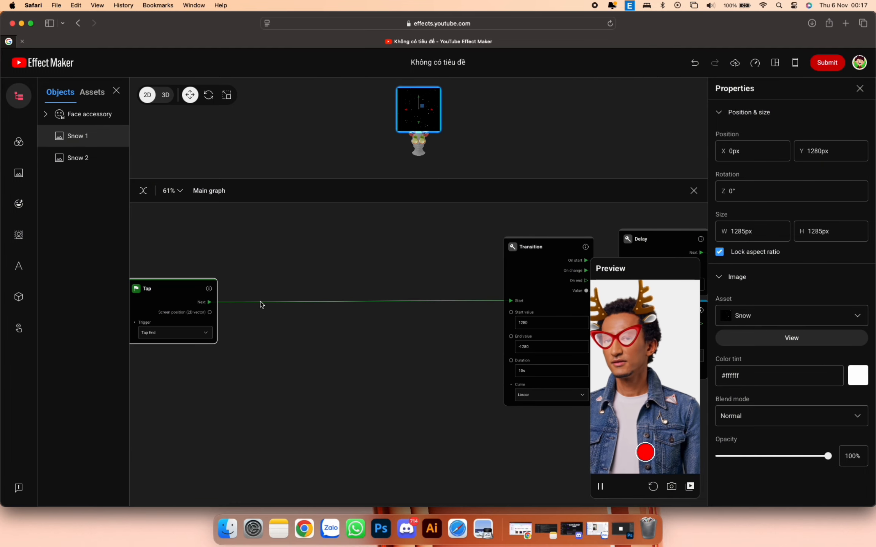
right_click(304, 346)
mouse_move(350, 450)
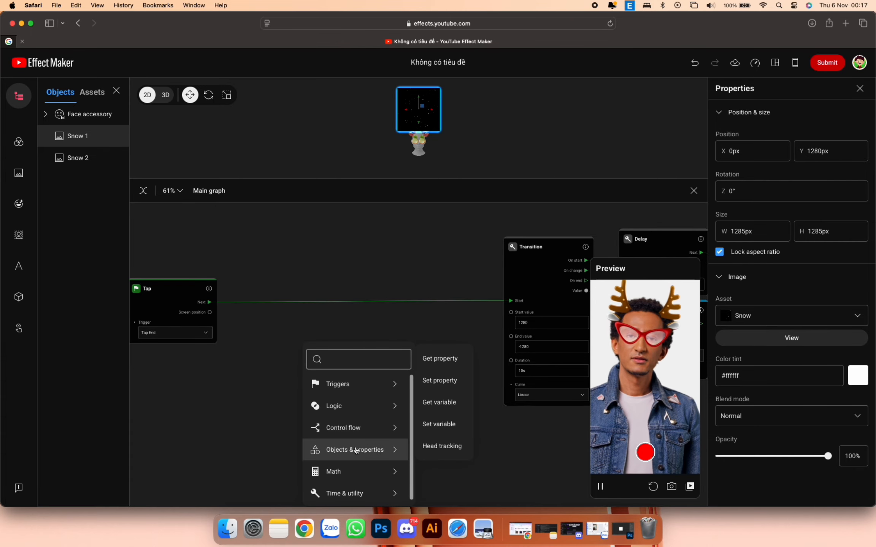
left_click(441, 424)
left_click_drag(351, 357, 414, 296)
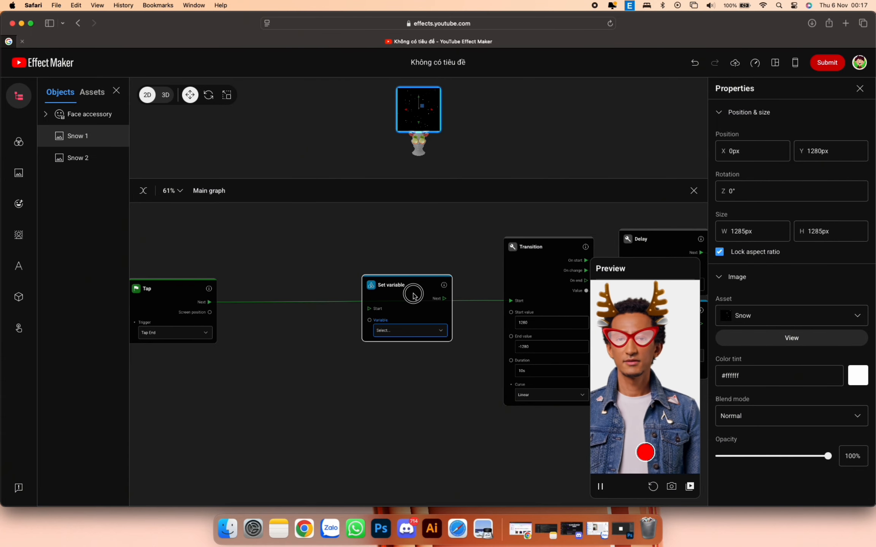
Wire a new If node between Tap and Set variable, and make its True branch set snowLoop to 1 before starting the first Transition.
right_click(269, 318)
type("i")
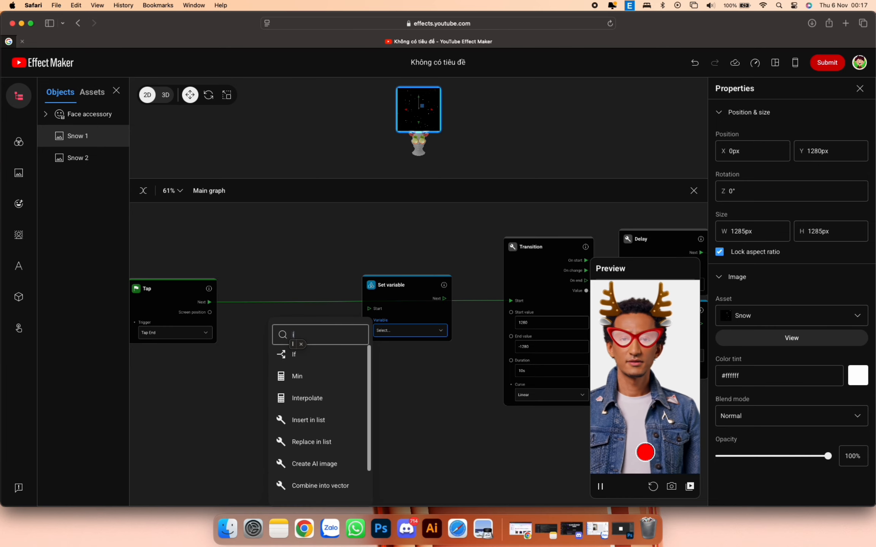
left_click(293, 354)
left_click_drag(282, 310, 272, 289)
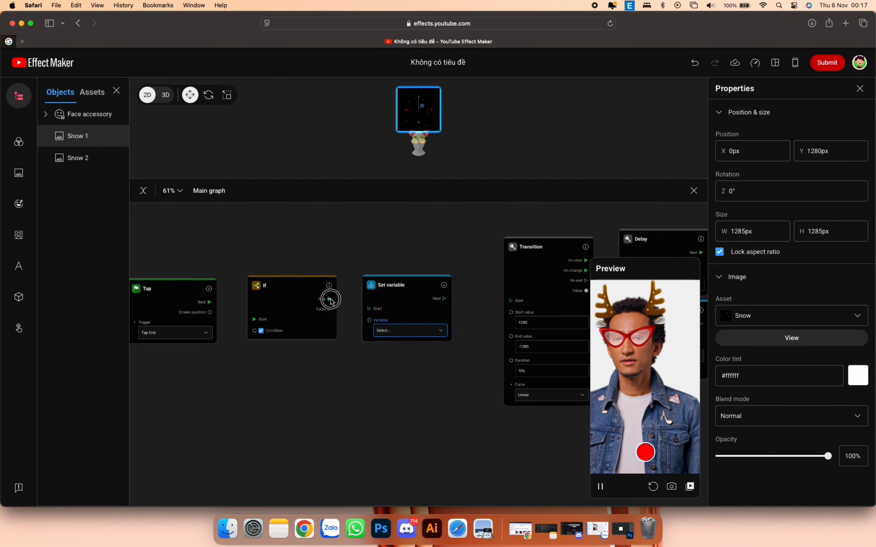
left_click(404, 336)
left_click(400, 353)
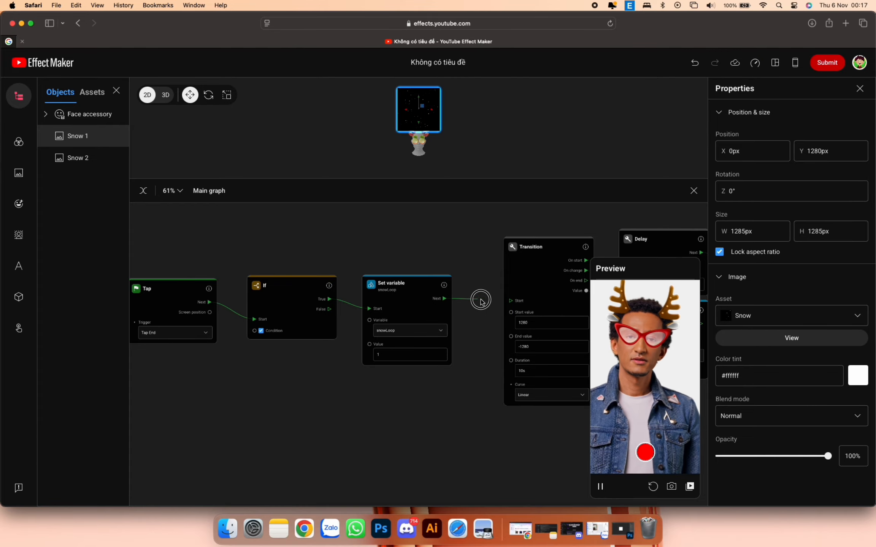
Add a Get variable node below the Tap node and set its variable to snowLoop.
right_click(269, 359)
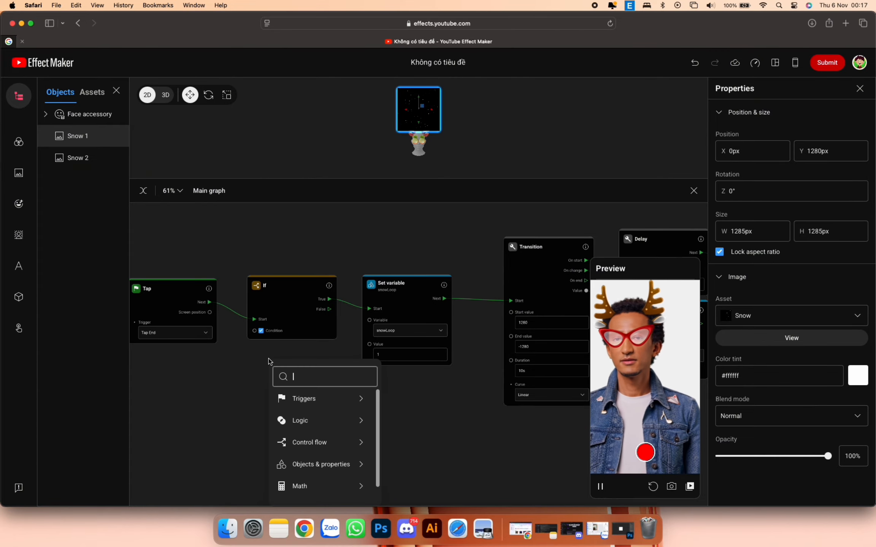
mouse_move(319, 464)
left_click(413, 417)
scroll(340, 424, "left", 3)
left_click_drag(402, 372, 211, 395)
left_click(229, 412)
left_click(210, 436)
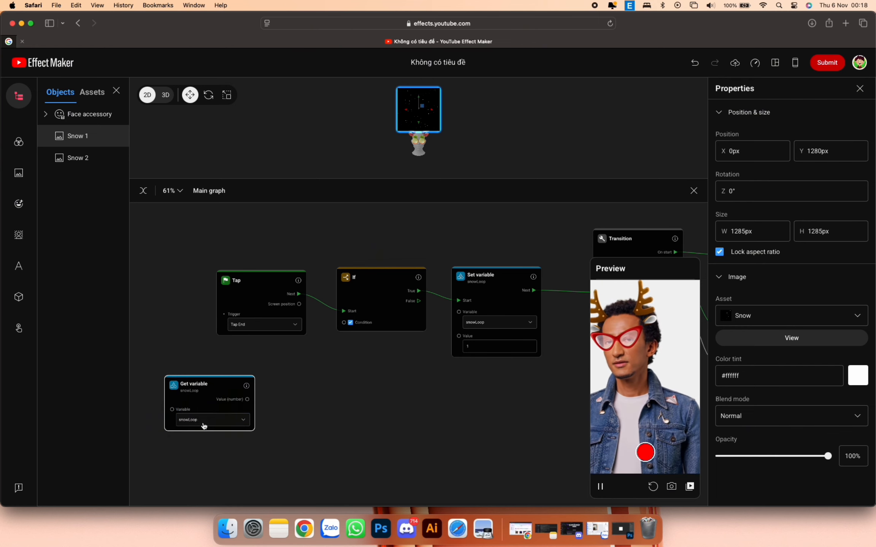
Add an Equal node comparing the Get variable value with 0 and connect its result to the If node's Condition.
right_click(278, 404)
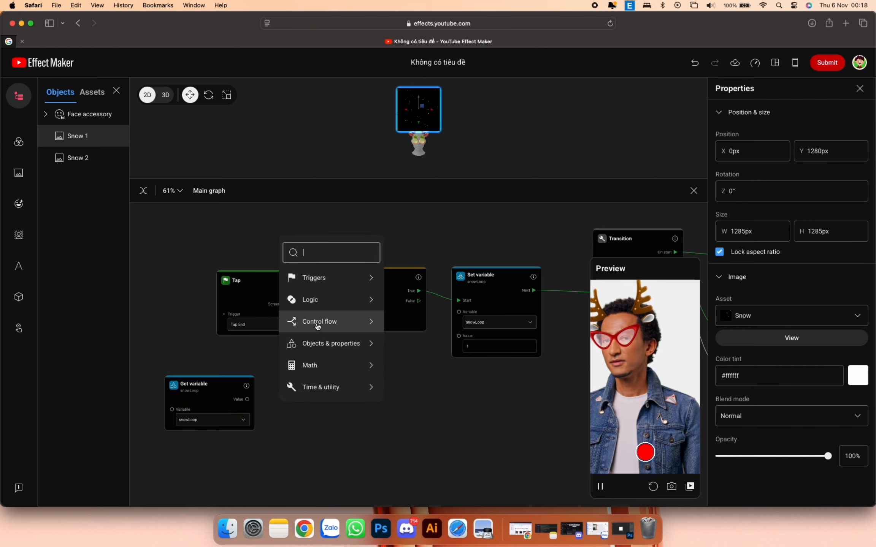
type("eq")
left_click(318, 326)
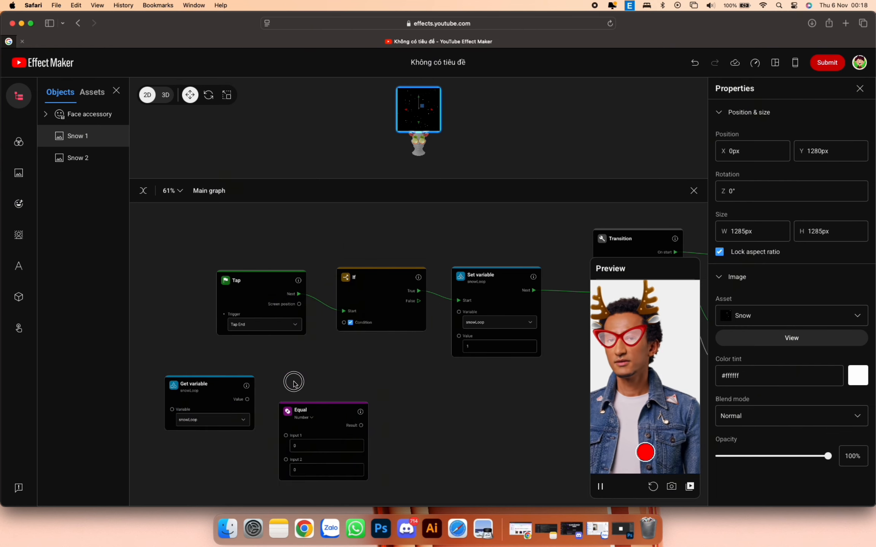
left_click_drag(300, 410, 289, 370)
left_click_drag(247, 399, 276, 397)
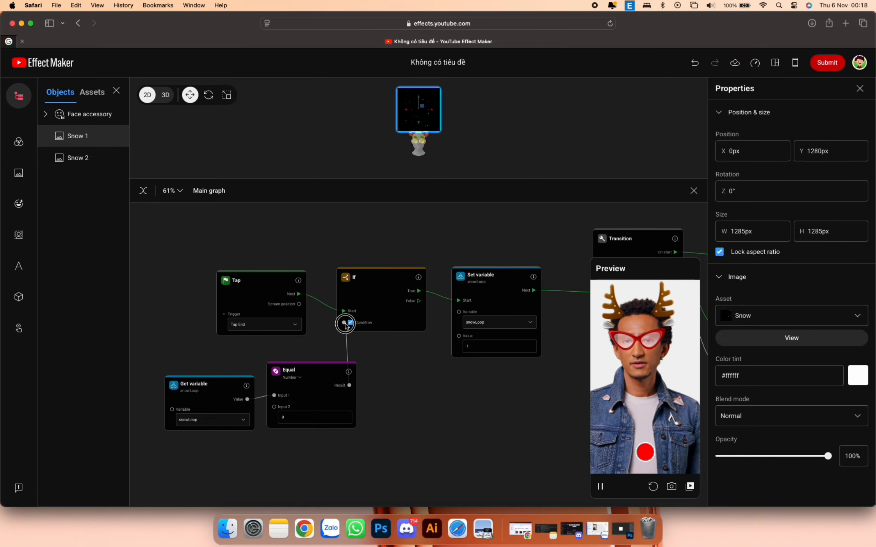
Shift the Get variable and Equal nodes left so the Equal node sits beneath the Tap node.
left_click_drag(225, 383, 168, 374)
left_click_drag(335, 376, 285, 364)
scroll(296, 379, "down", 1)
left_click_drag(172, 378, 180, 373)
scroll(296, 379, "up", 2)
left_click_drag(533, 291, 513, 291)
Add a Set variable node for snowLoop below Snow 1's Set Y position node.
scroll(530, 368, "right", 10)
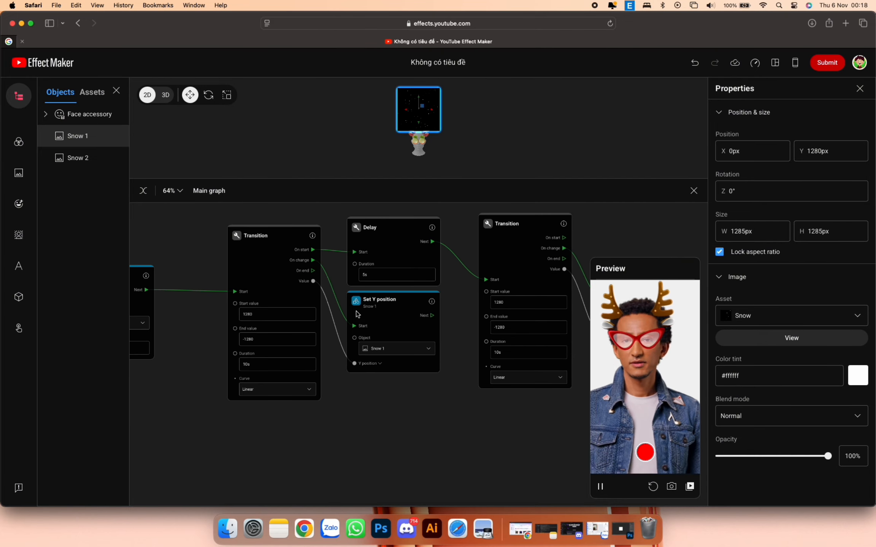
scroll(524, 350, "left", 8)
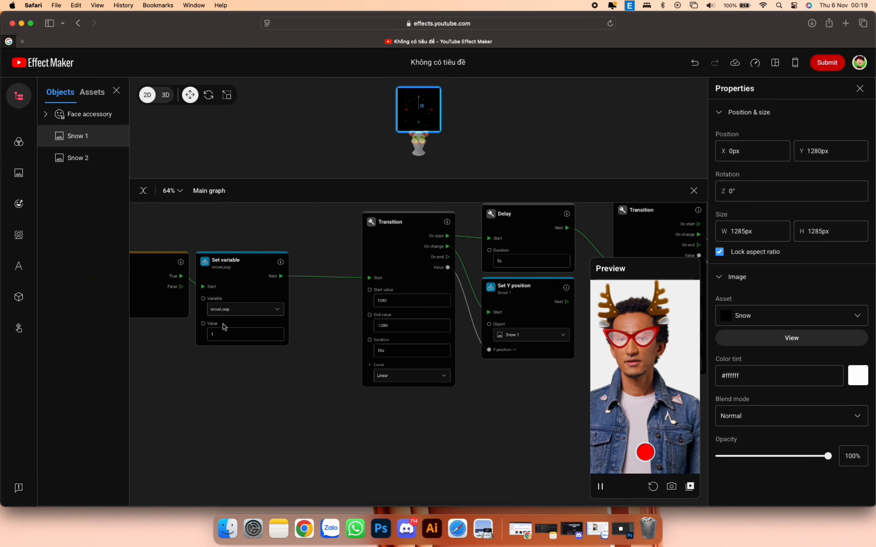
scroll(522, 406, "right", 4)
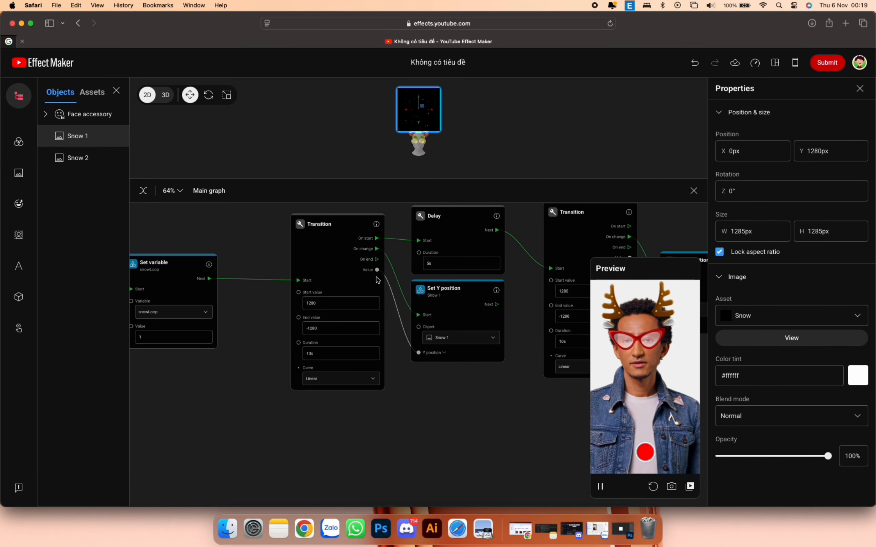
right_click(456, 429)
mouse_move(479, 350)
left_click(562, 329)
left_click_drag(484, 420, 461, 382)
left_click(460, 427)
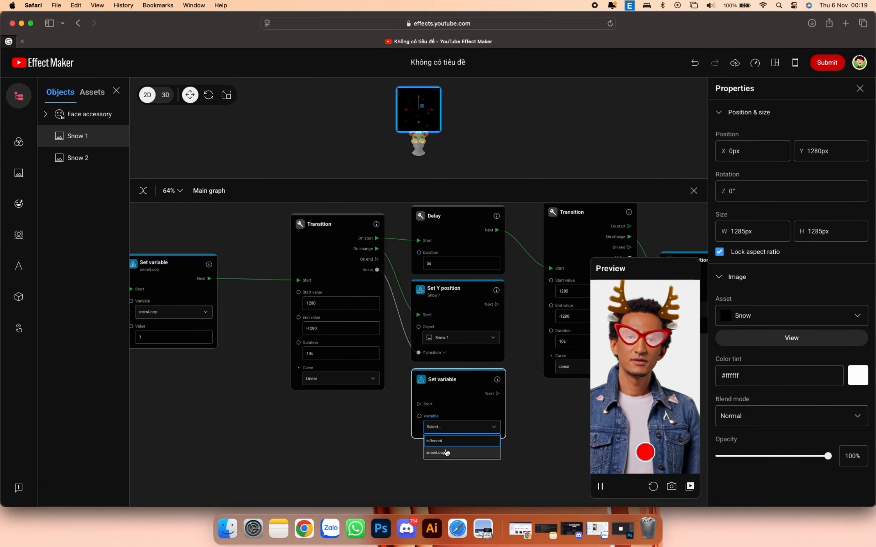
left_click(441, 440)
Connect the first Transition's On end output to the new Set variable node and set its value to 2.
left_click_drag(403, 331, 421, 406)
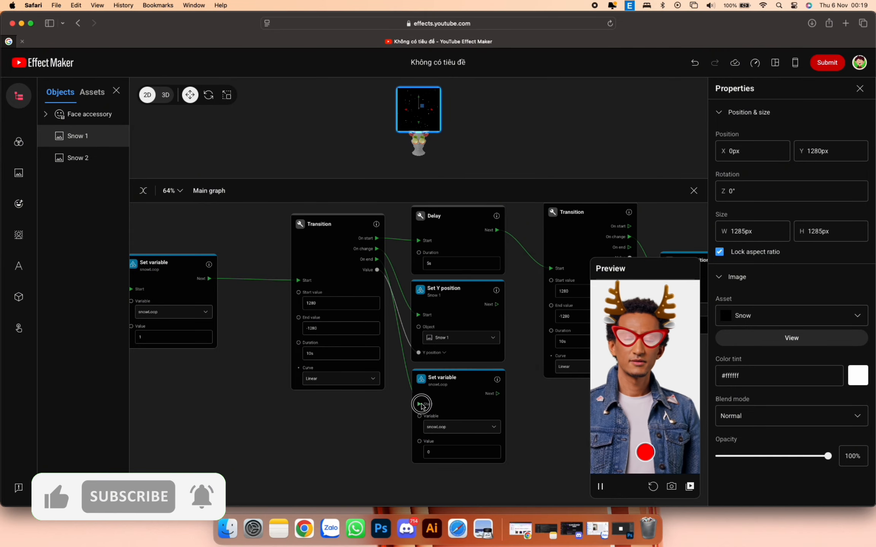
key("BackSpace")
type("2")
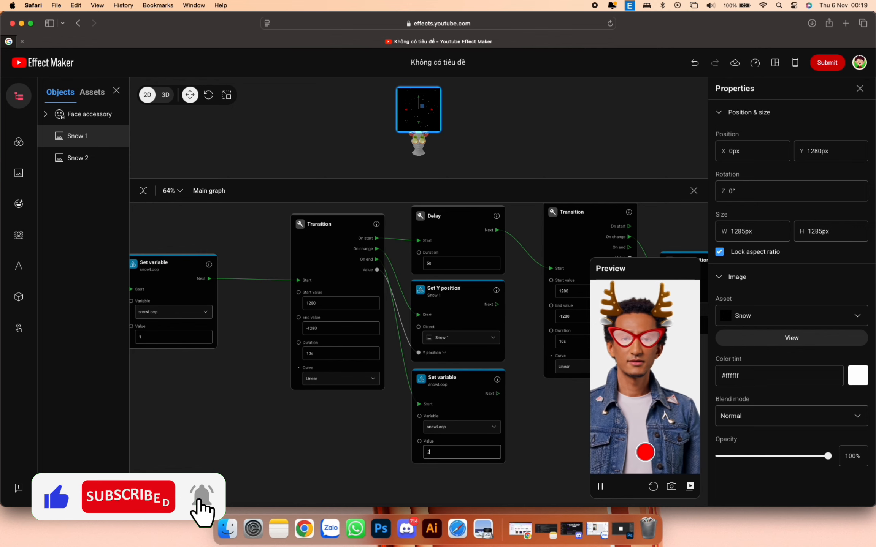
Move the Get variable node down, below and to the left of the Equal node.
left_click_drag(289, 416, 497, 406)
scroll(541, 407, "down", 2)
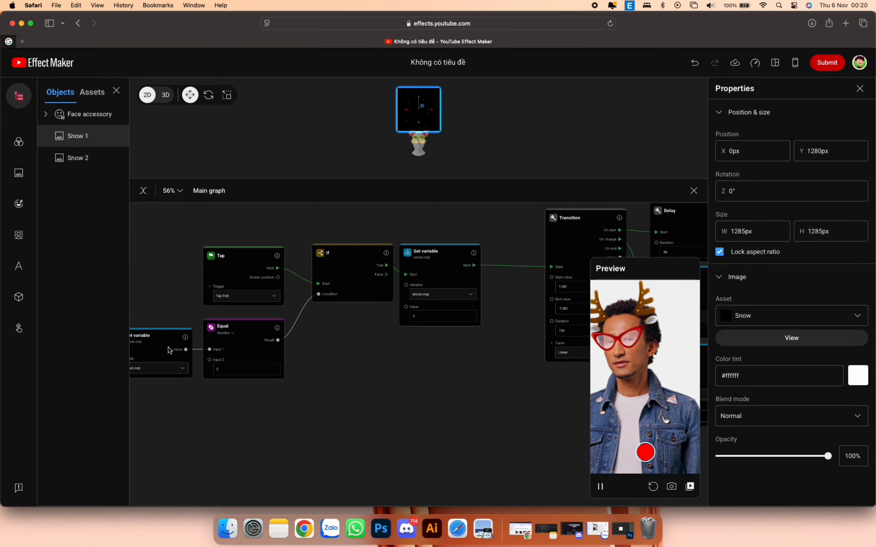
left_click_drag(168, 378, 221, 372)
left_click_drag(205, 336, 202, 396)
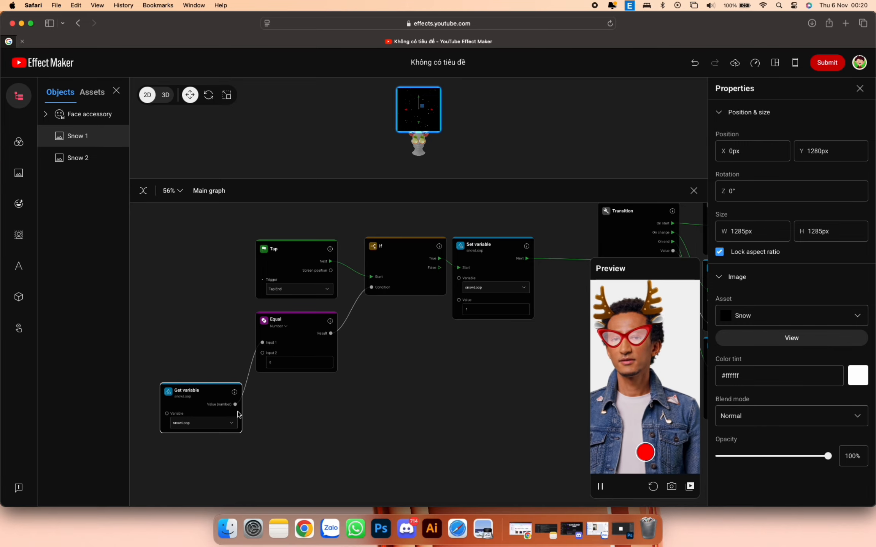
Duplicate the Equal node, place the copy below, feed it the snowLoop value as Input 1, and set Input 2 to 2.
scroll(243, 407, "up", 3)
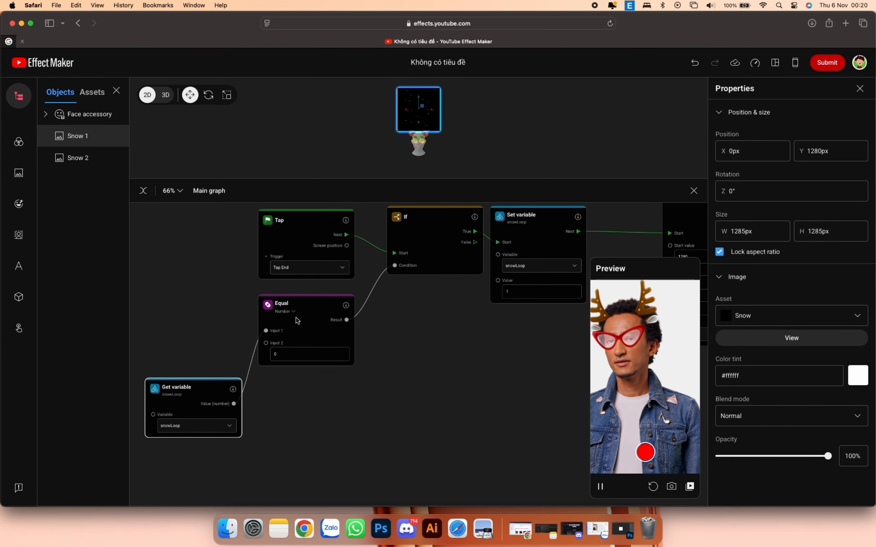
left_click(329, 325)
key("super+d")
left_click_drag(308, 326, 270, 456)
left_click(286, 479)
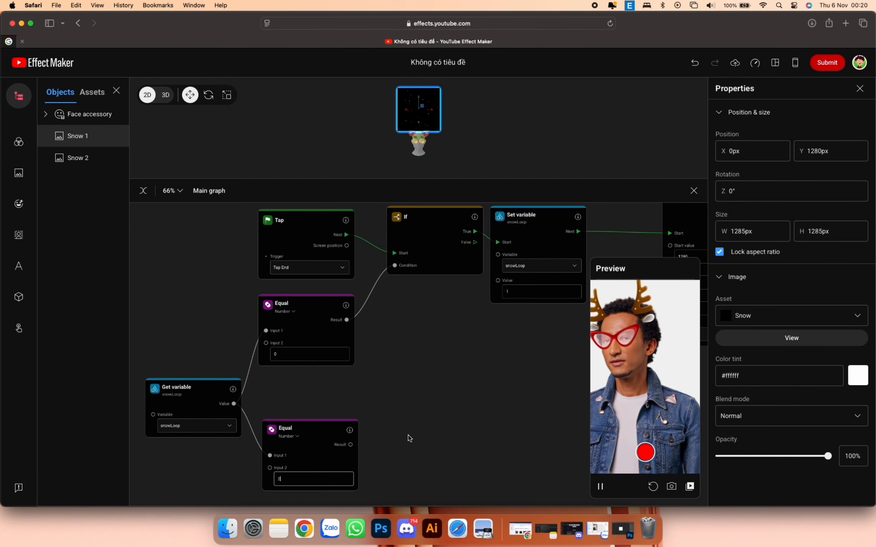
Duplicate the If node, place the copy beside the second Equal node, and connect that Equal's result to the copy's Condition.
right_click(433, 216)
left_click(464, 224)
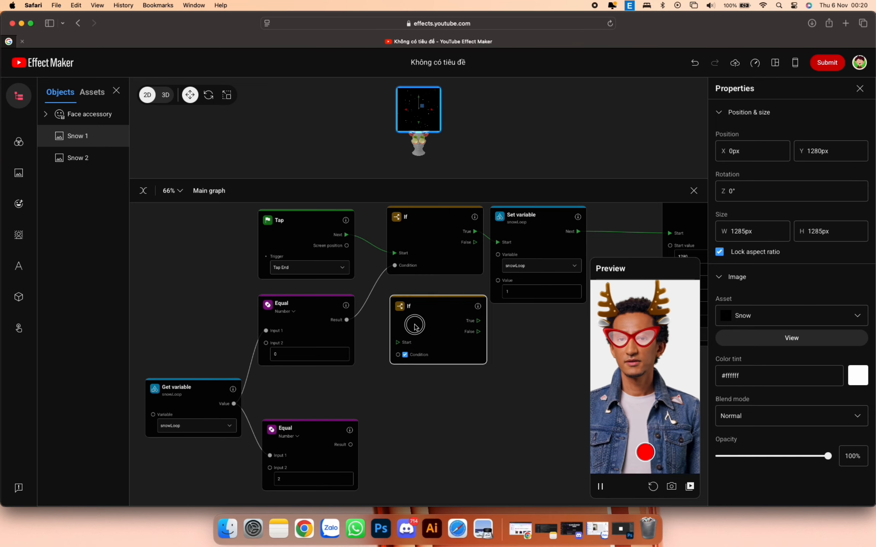
left_click_drag(418, 296, 411, 398)
left_click_drag(327, 431, 327, 439)
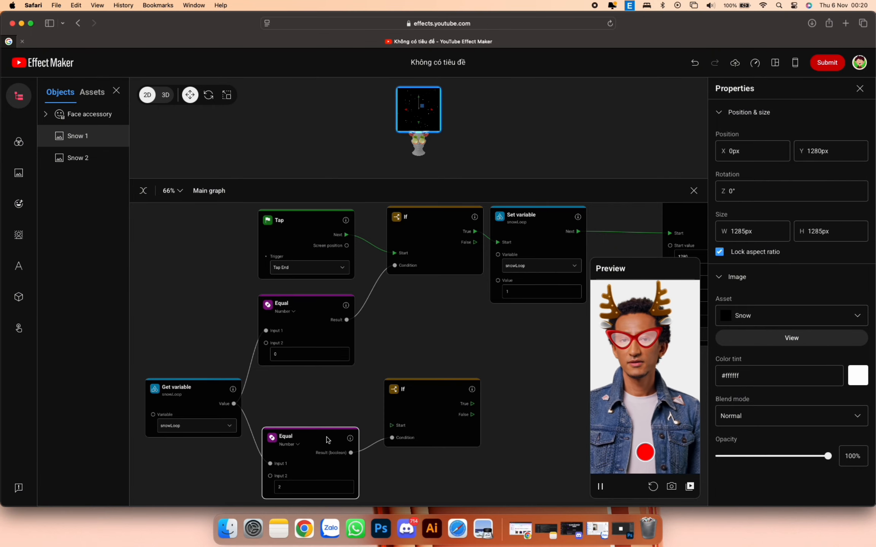
scroll(372, 430, "down", 3)
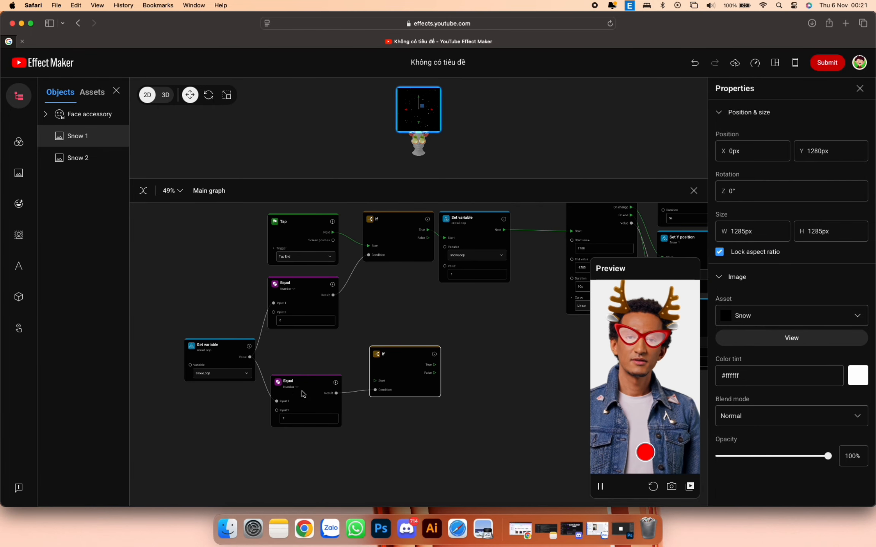
Move the second Equal node down and add a Frame update trigger node directly above it.
left_click_drag(306, 392, 306, 428)
right_click(293, 360)
mouse_move(338, 399)
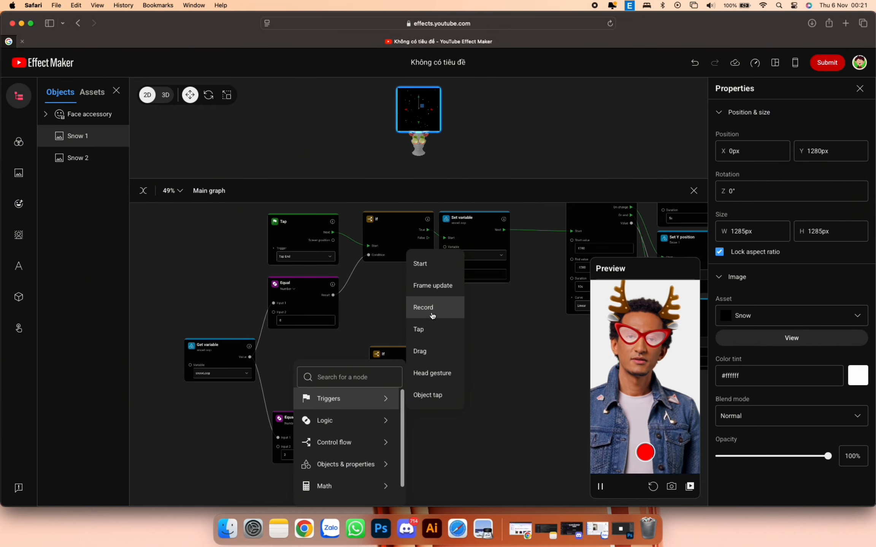
left_click(433, 287)
left_click(323, 375)
scroll(340, 386, "up", 2)
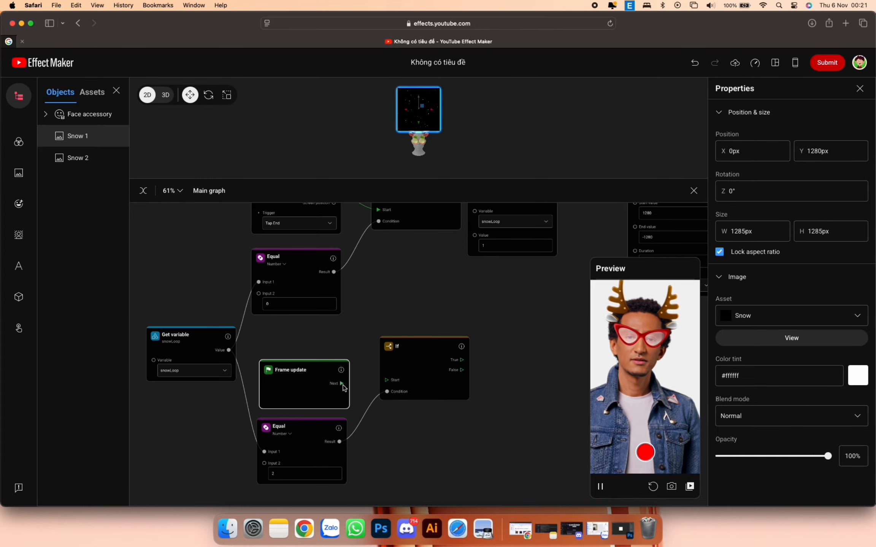
Connect the Frame update's Next output to the second If's Start, and that If's True output to the first Transition's Start.
scroll(524, 411, "down", 1)
left_click_drag(524, 411, 386, 410)
scroll(380, 402, "down", 1)
left_click_drag(326, 369, 478, 230)
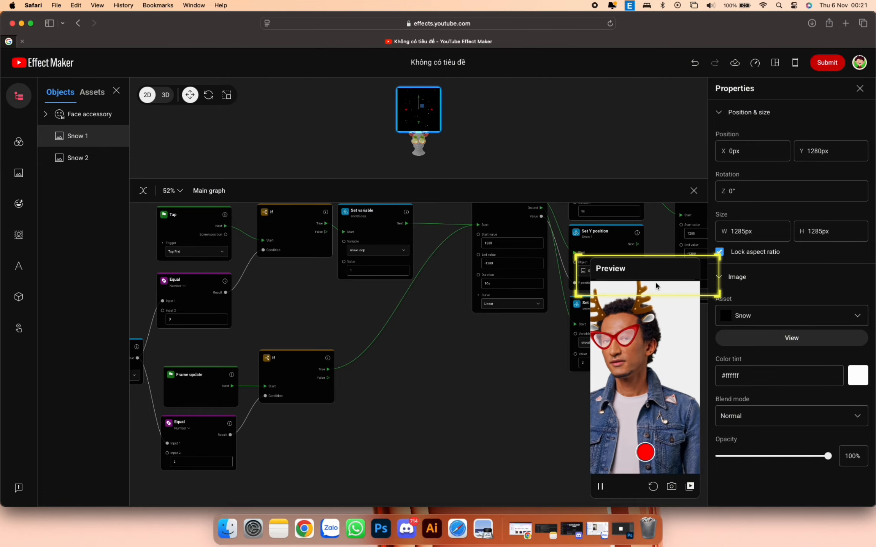
Move the Get variable node down until it is level with the second Equal node.
scroll(268, 404, "up", 2)
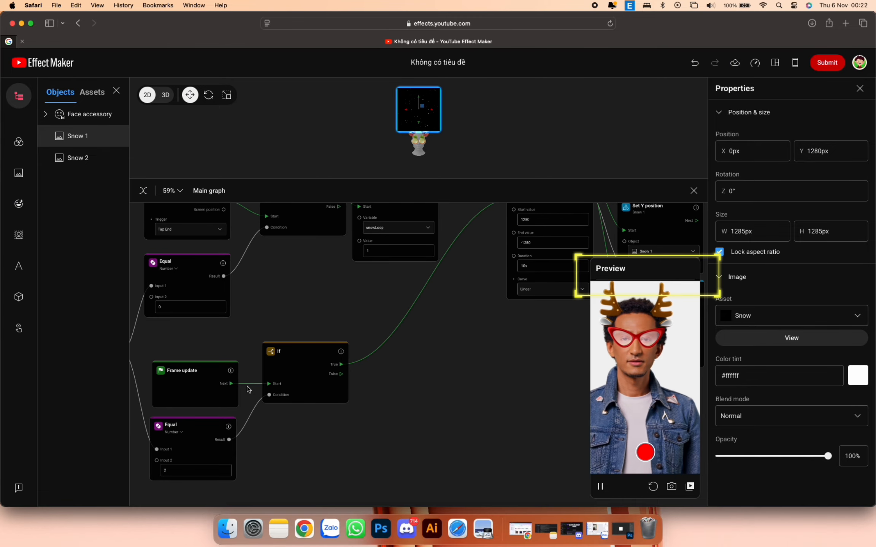
mouse_move(231, 372)
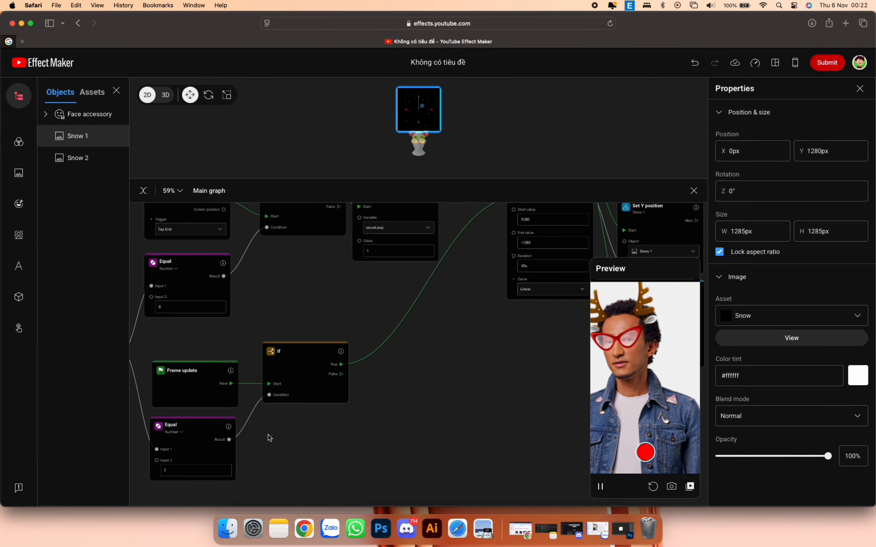
scroll(242, 416, "left", 3)
scroll(228, 391, "down", 2)
scroll(213, 406, "left", 3)
scroll(188, 405, "down", 1)
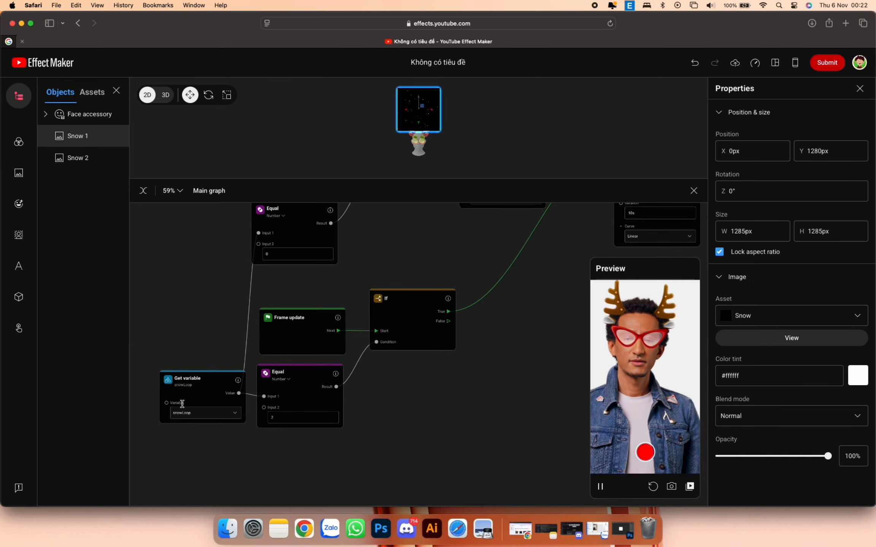
scroll(282, 399, "down", 3)
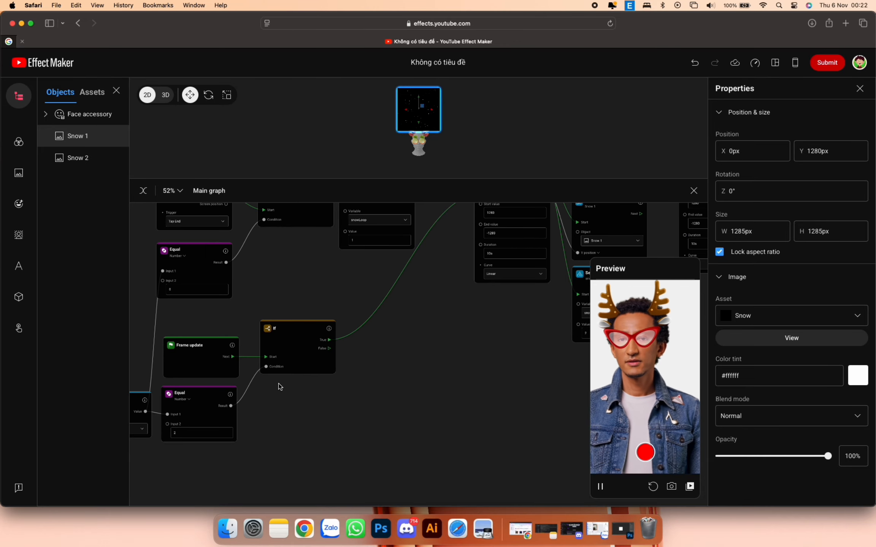
Add a Set variable node between the second If's True output and the first Transition's Start.
right_click(363, 344)
mouse_move(460, 452)
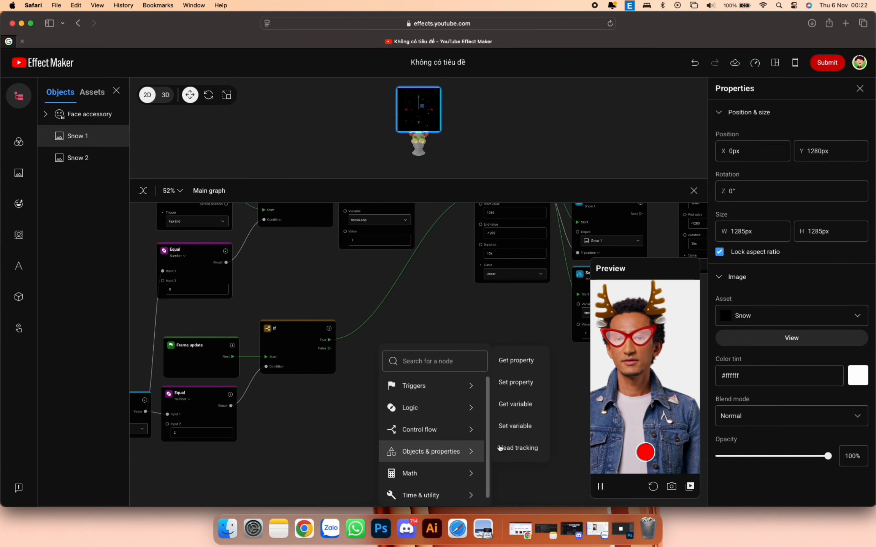
left_click(517, 426)
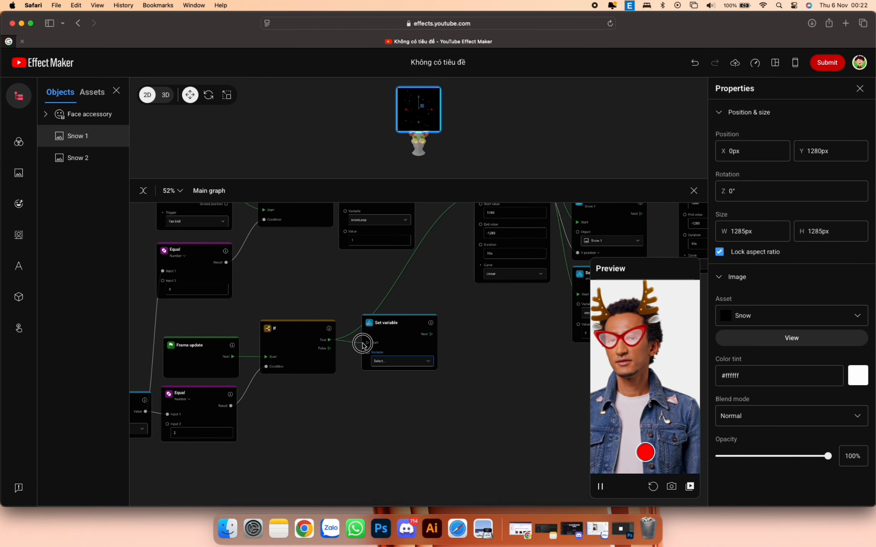
scroll(466, 408, "up", 3)
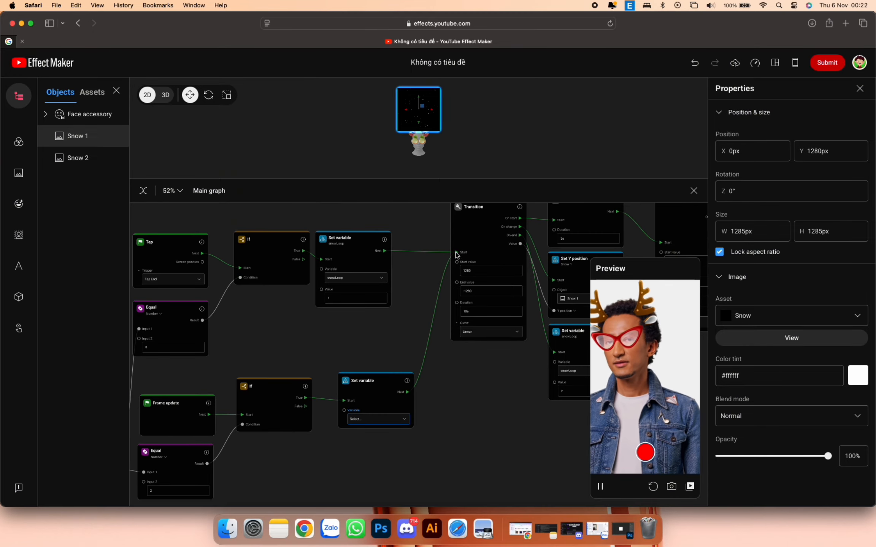
Set the new Set variable node to snowLoop with value 1 and place it just below the upper Set variable node.
left_click(372, 440)
scroll(373, 443, "up", 1)
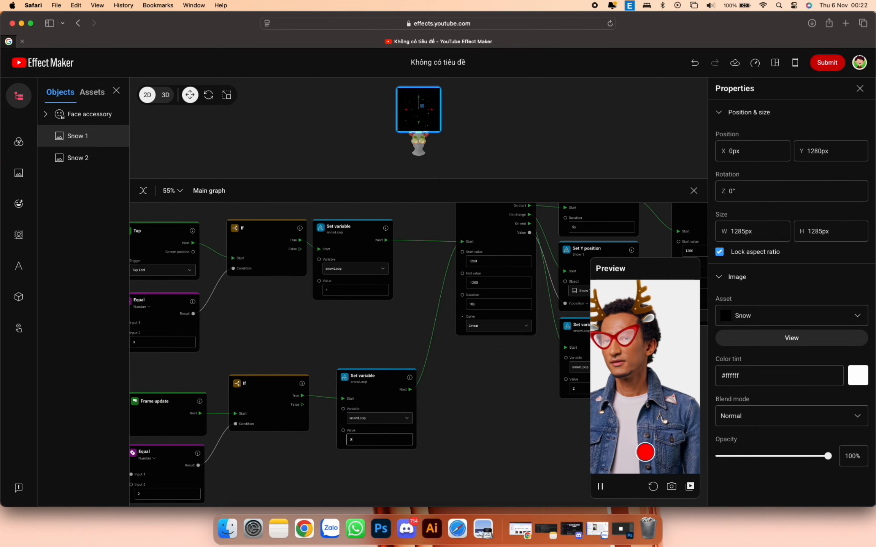
scroll(429, 426, "down", 1)
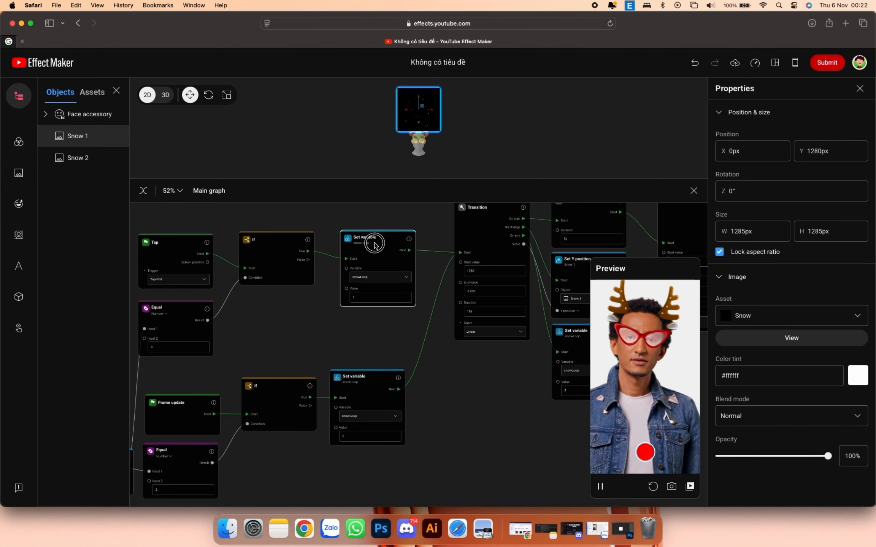
left_click_drag(379, 363, 388, 309)
Delete the lower Set variable node, and centre the remaining one between the If nodes with the second If's True output connected to it.
scroll(408, 318, "up", 4)
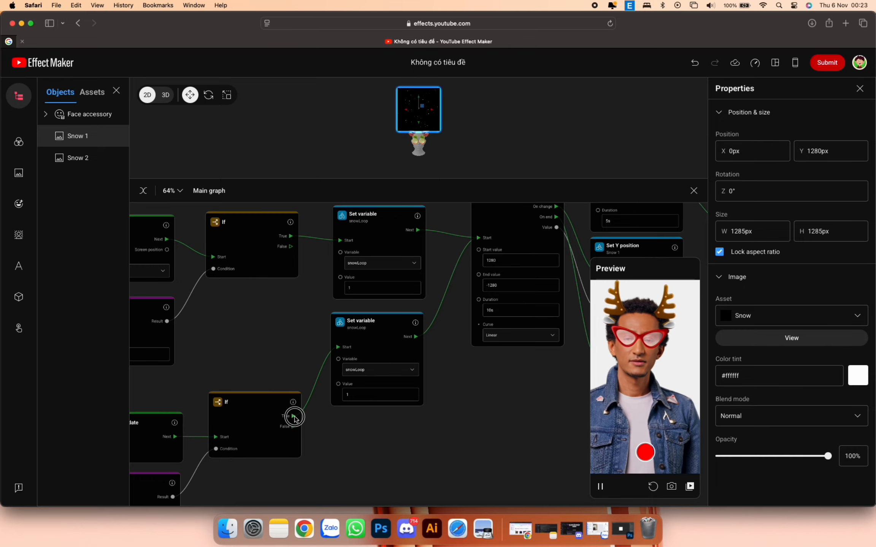
key("BackSpace")
left_click_drag(382, 223, 417, 321)
Rearrange the Frame update, Equal and If nodes into two neat branches with the Get variable node between them.
scroll(387, 293, "down", 6)
scroll(400, 376, "down", 2)
left_click_drag(393, 394, 249, 485)
left_click_drag(273, 421, 273, 354)
left_click_drag(195, 464, 178, 320)
left_click(304, 333)
scroll(325, 384, "up", 2)
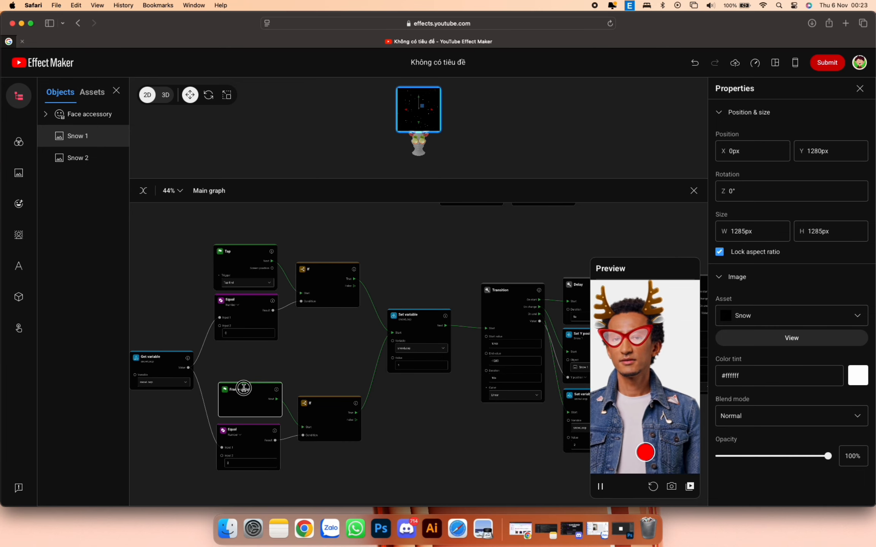
Examine the graph from the Tap and Frame update branches through the Transition to the Set variable node fed by its On end output.
scroll(296, 352, "up", 4)
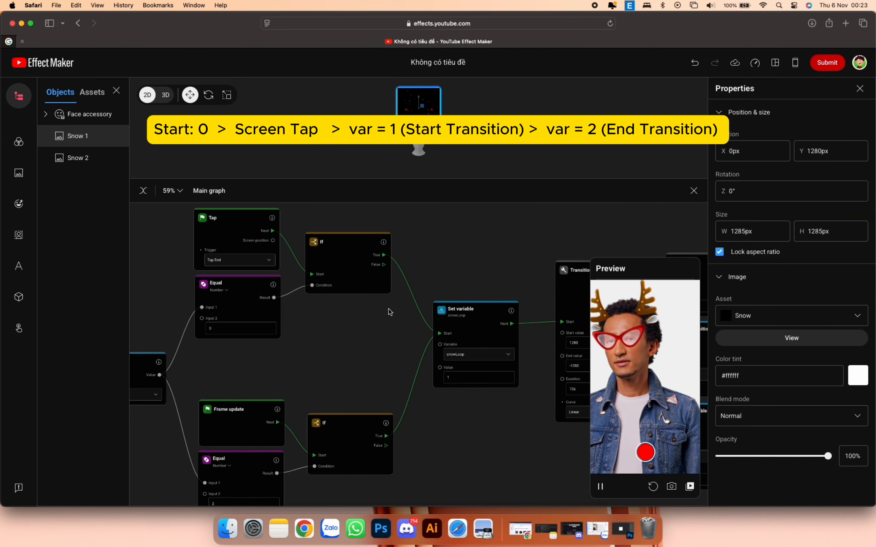
left_click_drag(509, 417, 307, 411)
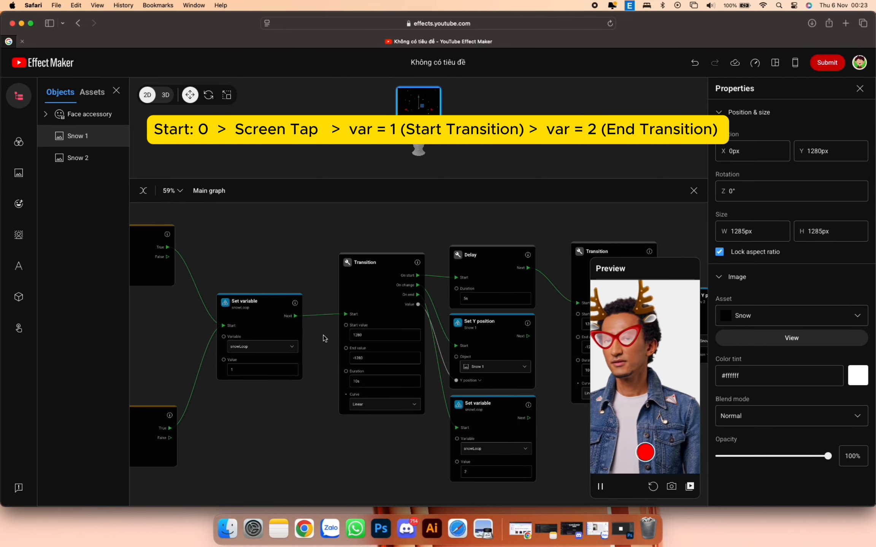
scroll(407, 333, "right", 5)
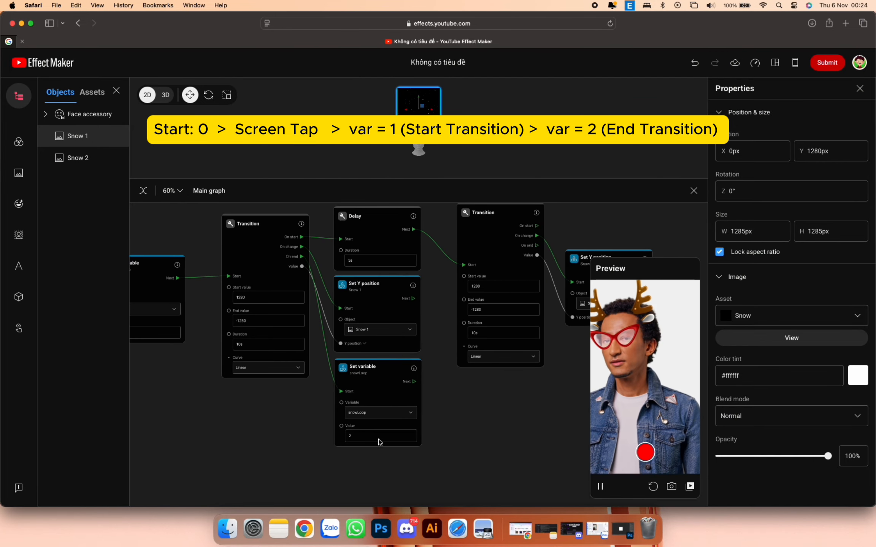
left_click_drag(239, 436, 619, 406)
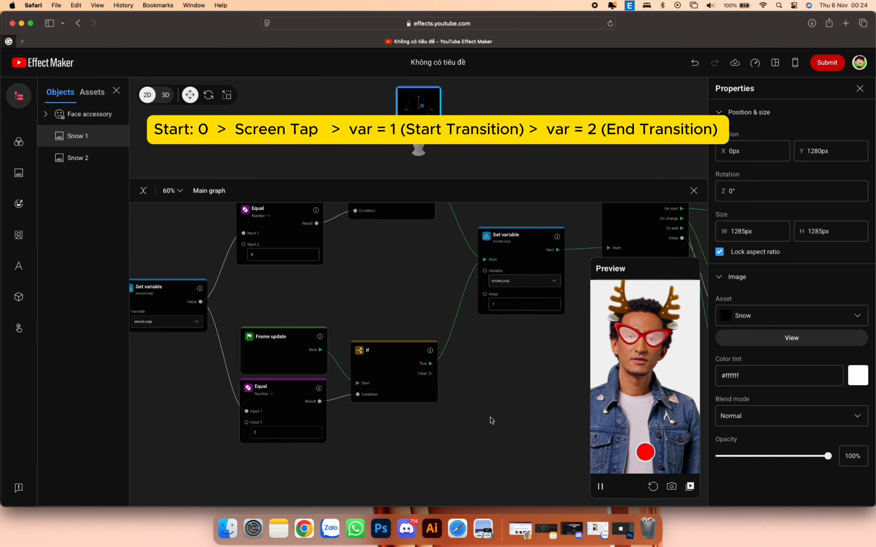
scroll(330, 415, "up", 1)
left_click_drag(471, 401, 268, 487)
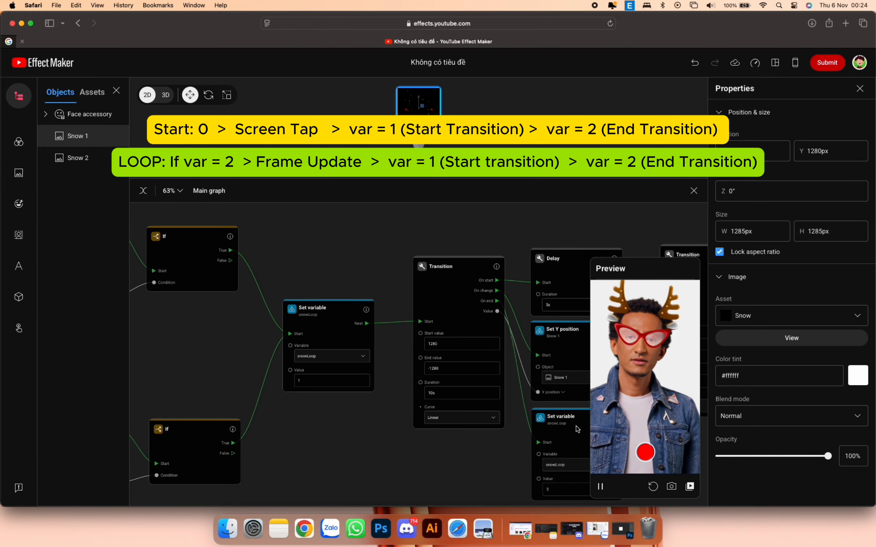
scroll(509, 471, "right", 3)
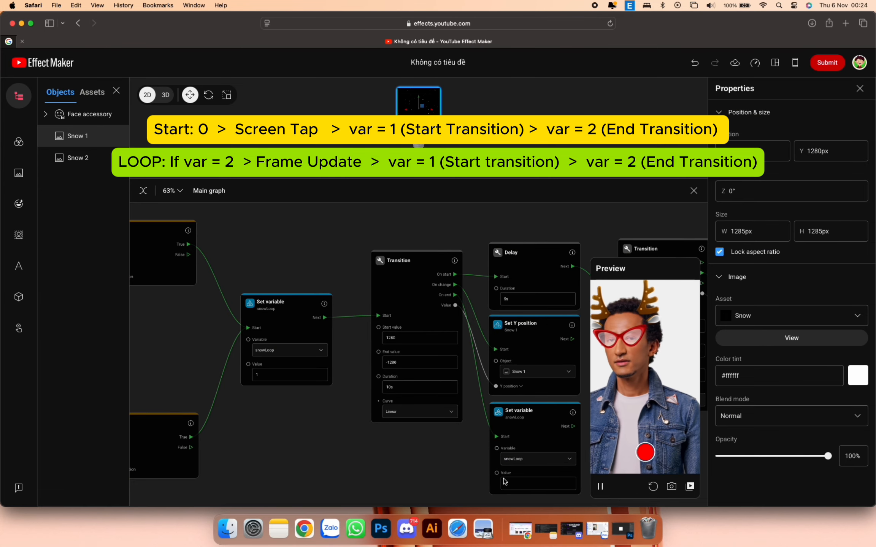
Test the snowfall by tapping inside the preview, and restart the preview.
left_click(638, 386)
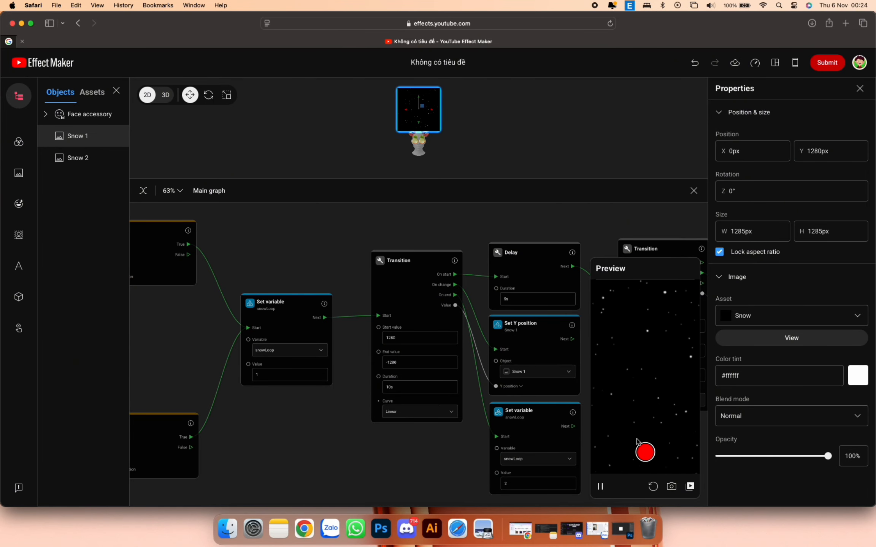
left_click(654, 485)
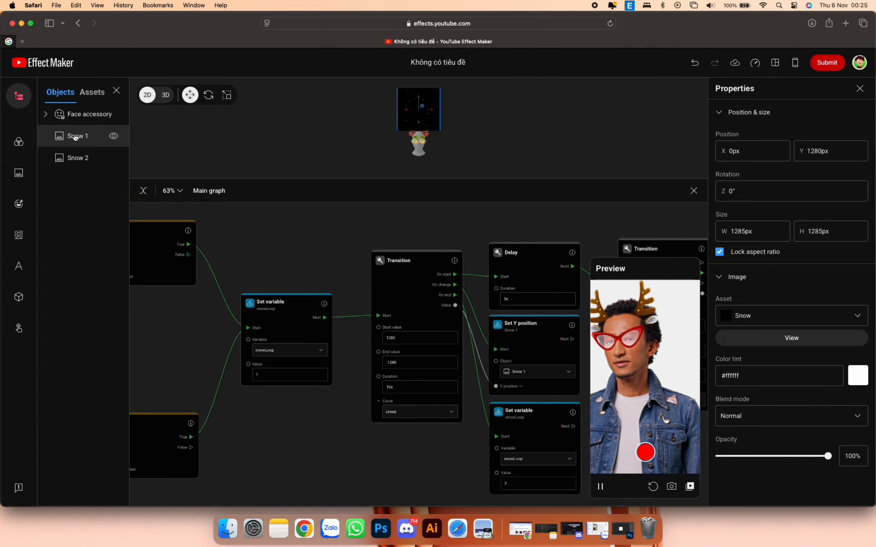
Set the blend mode of both Snow 1 and Snow 2 to Screen.
left_click(779, 415)
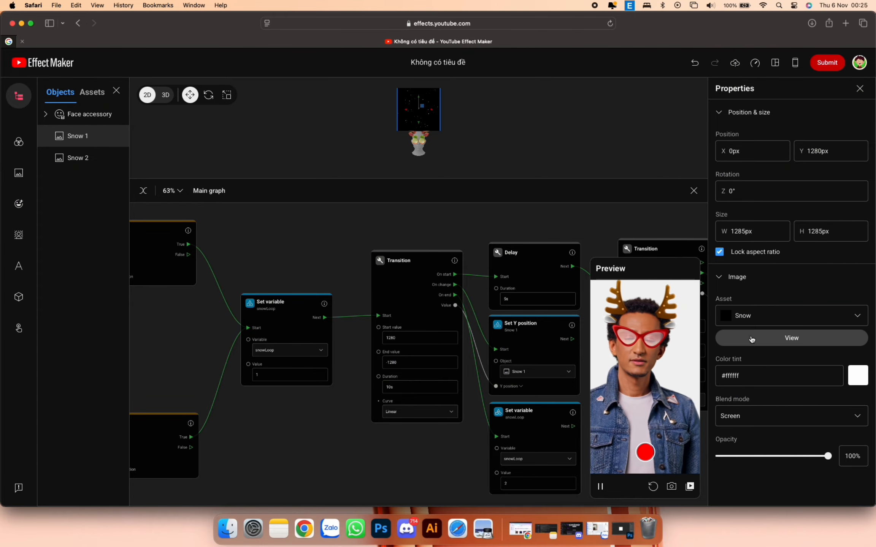
left_click(751, 338)
left_click(76, 158)
left_click(745, 416)
left_click(736, 338)
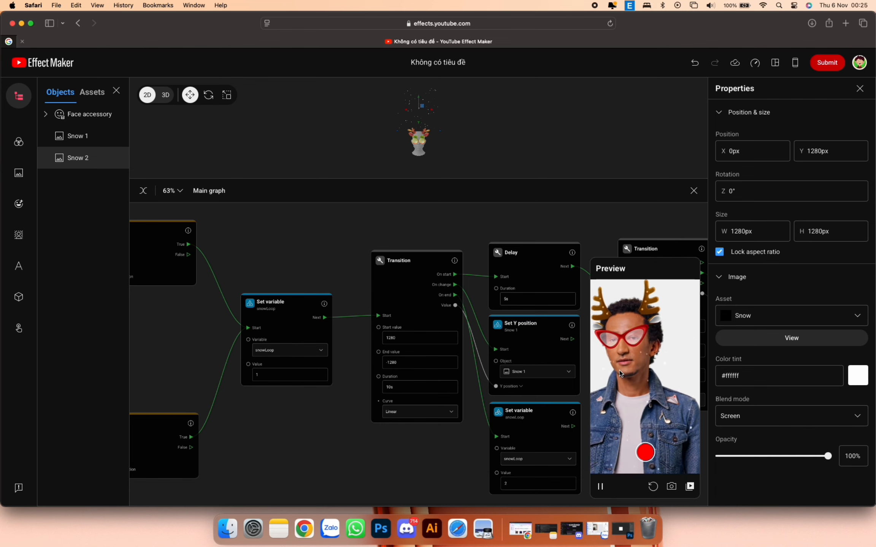
Change the blend mode of both Snow 2 and Snow 1 to Linear dodge (add).
left_click(737, 420)
left_click(737, 358)
left_click(78, 136)
left_click(737, 416)
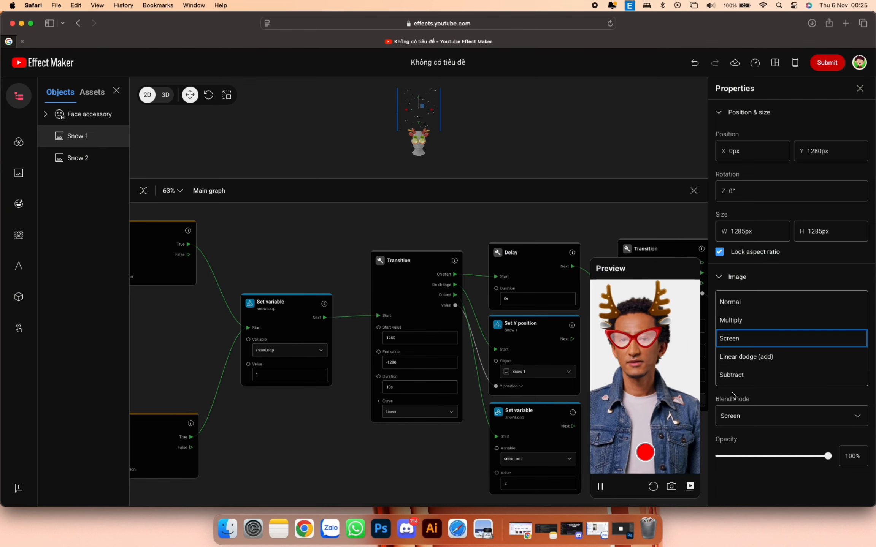
left_click(737, 356)
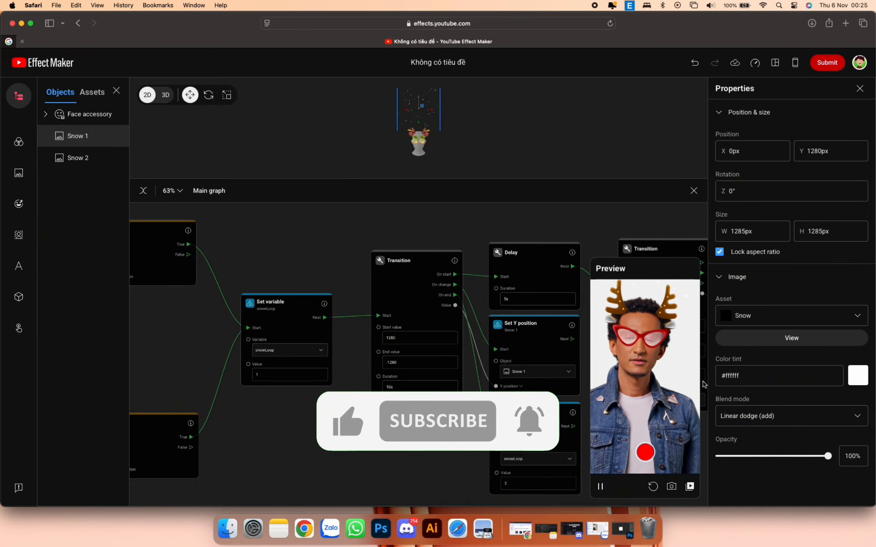